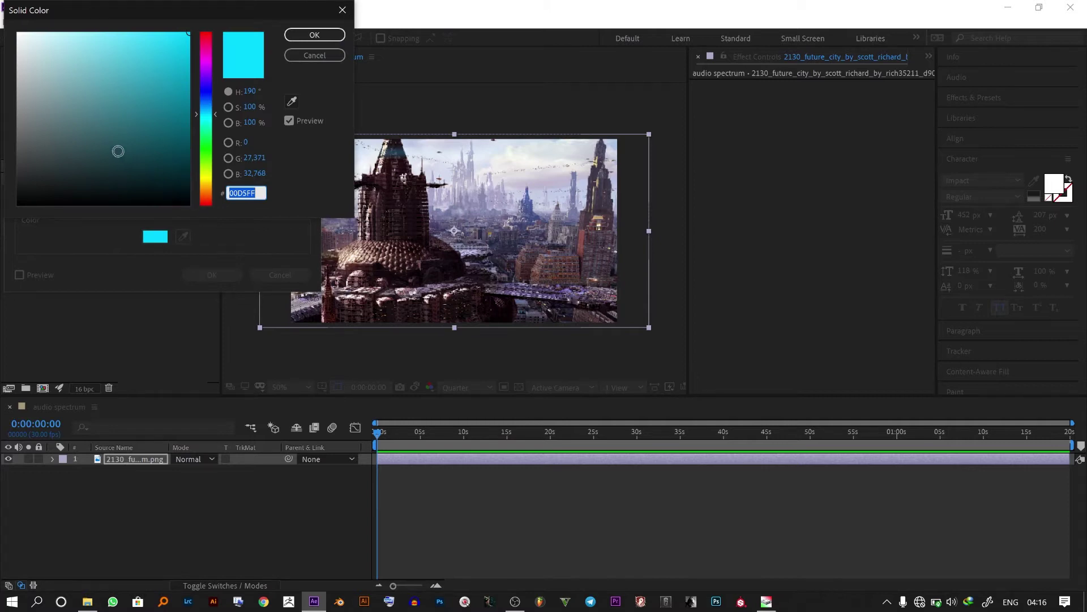
# Step: Change the solid's color to dark blue 0D1833 and add it above the city image
pyautogui.moveTo(116, 151)
pyautogui.mouseDown()
pyautogui.moveTo(146, 173)
pyautogui.moveTo(128, 173)
pyautogui.mouseUp()
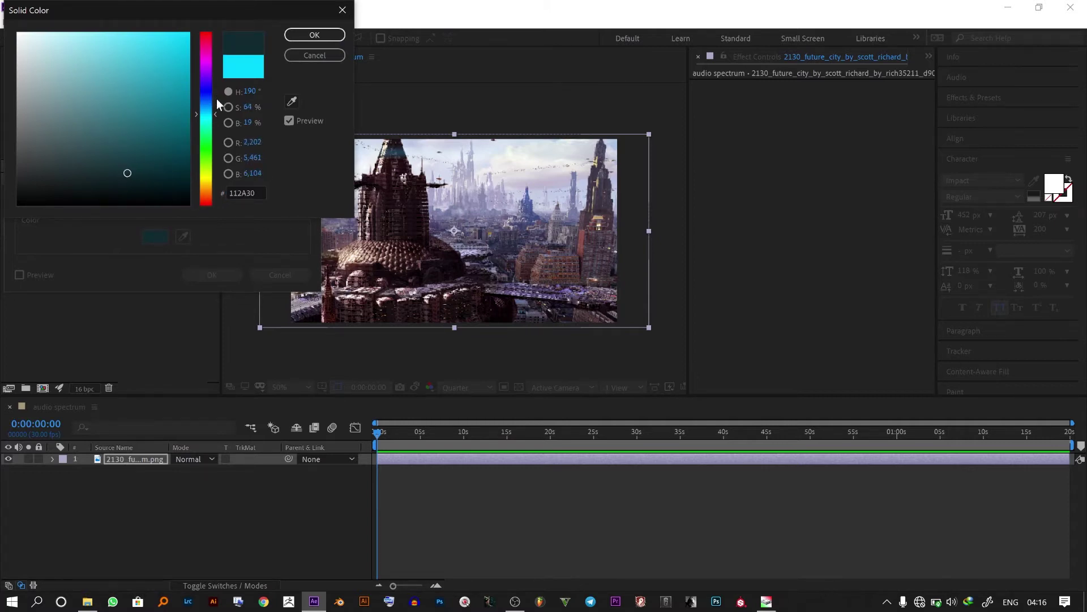
pyautogui.moveTo(217, 99); pyautogui.dragTo(209, 98)
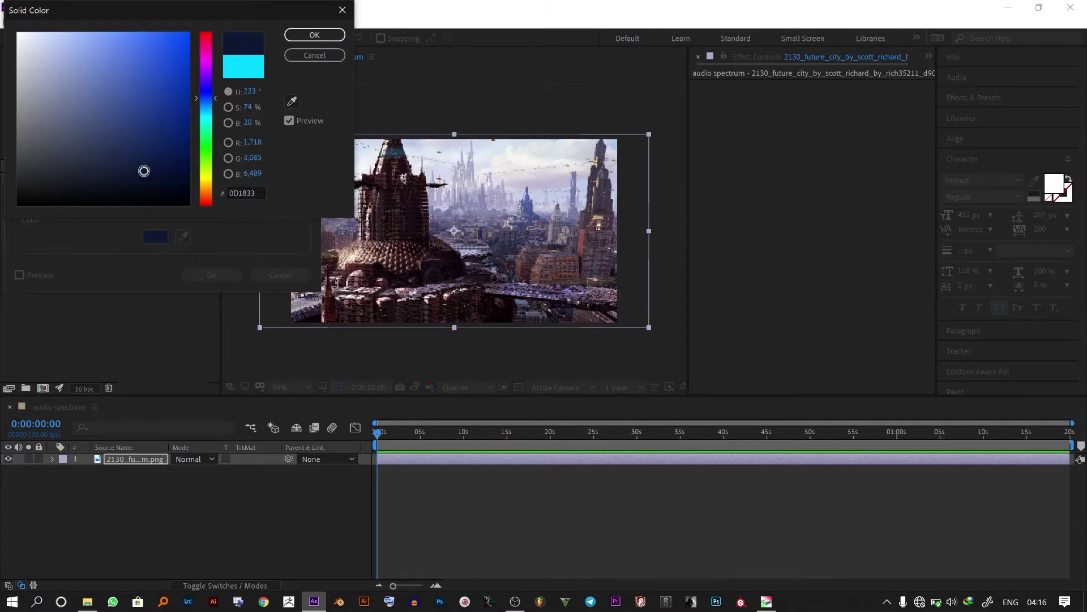
pyautogui.click(143, 171)
pyautogui.click(310, 36)
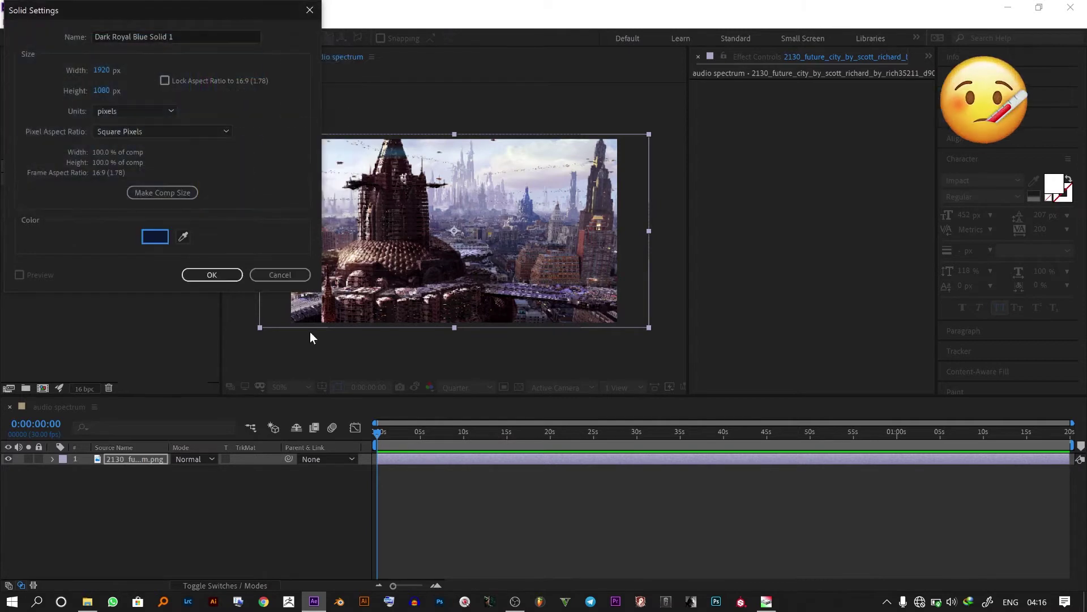
pyautogui.click(212, 275)
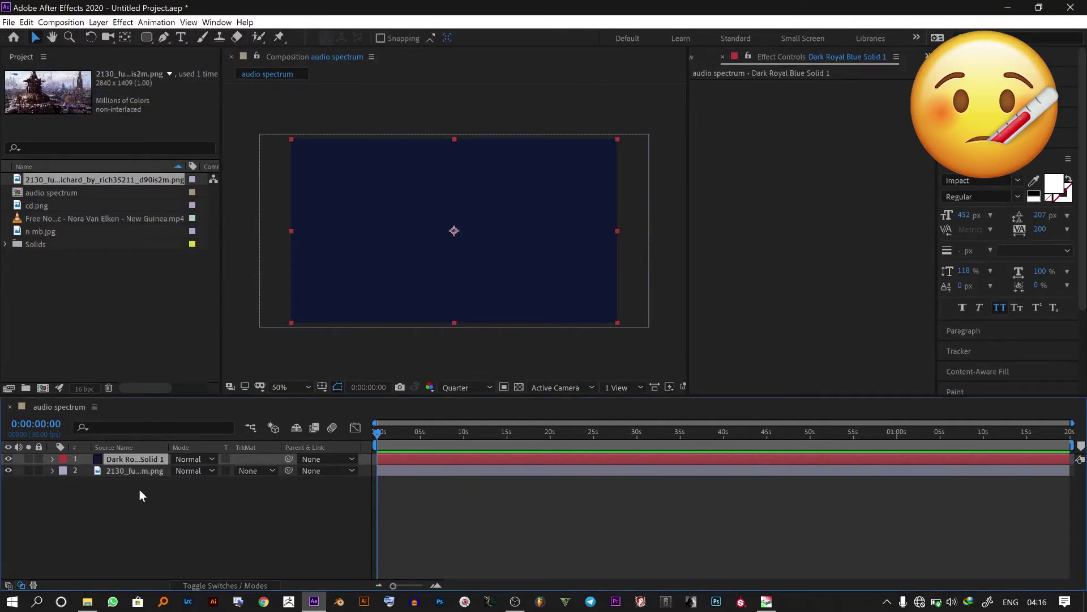
# Step: Set the dark blue solid's opacity to 87% so it tints the city image beneath
pyautogui.press('t')
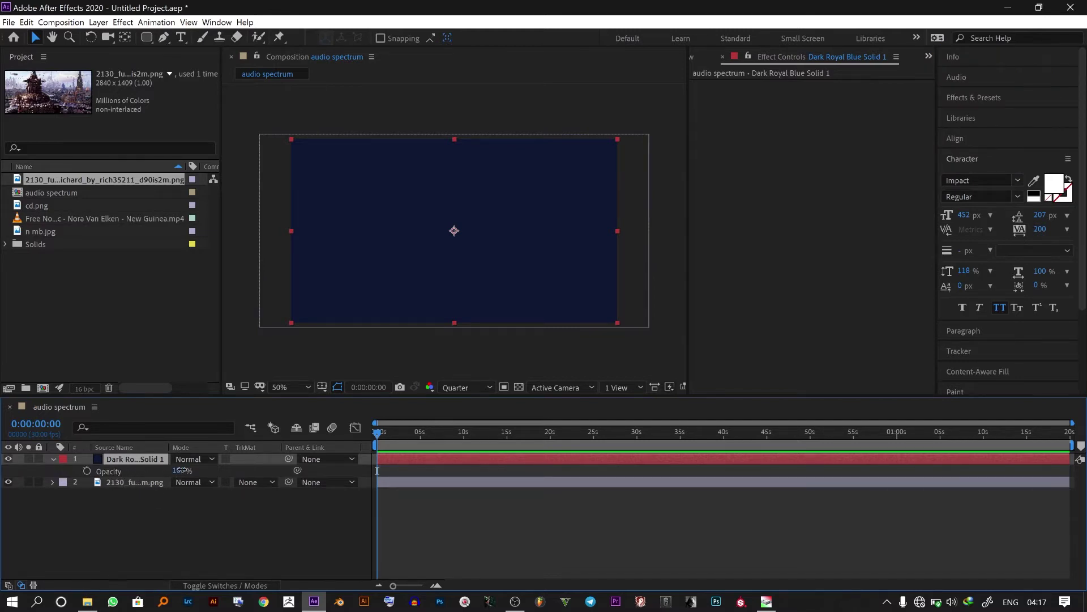
pyautogui.moveTo(181, 473); pyautogui.dragTo(175, 470)
pyautogui.click(181, 575)
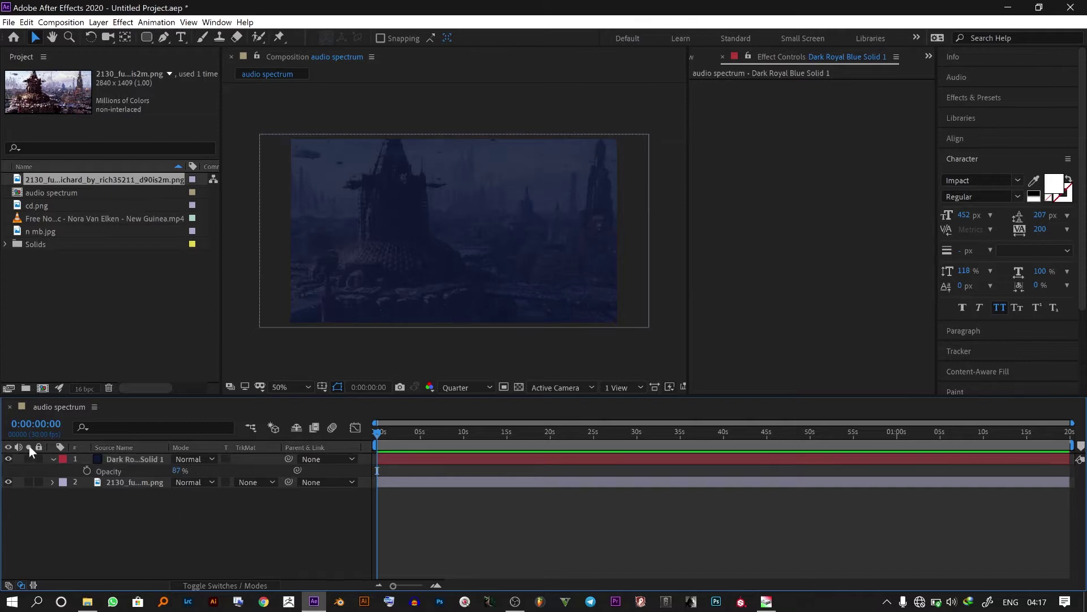
pyautogui.click(51, 458)
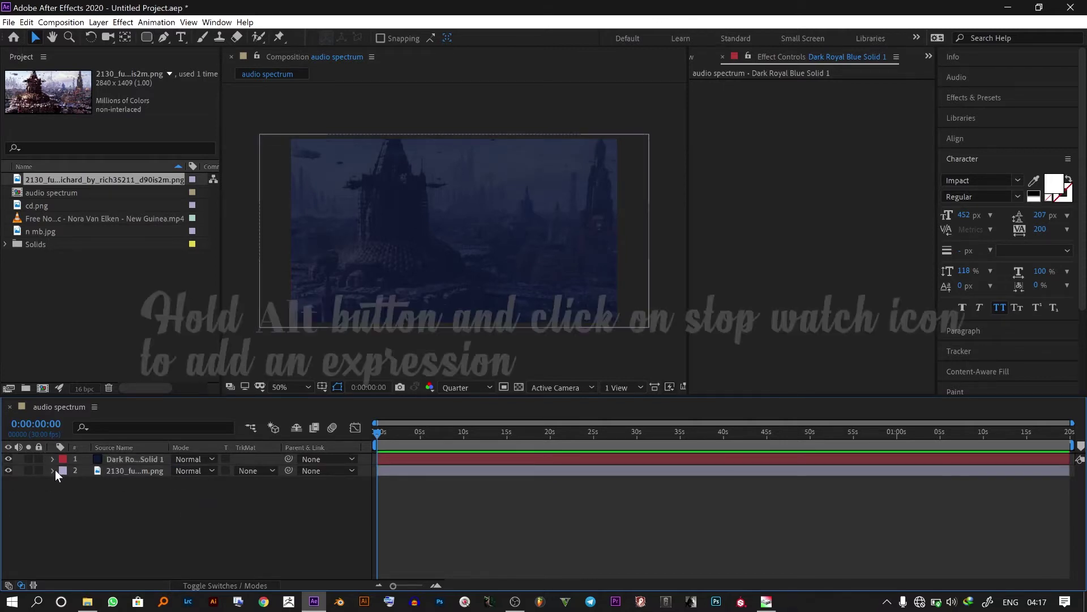
# Step: Add the expression wiggle(2,5) to the city image layer's Position and preview the motion
pyautogui.click(55, 470)
pyautogui.click(64, 482)
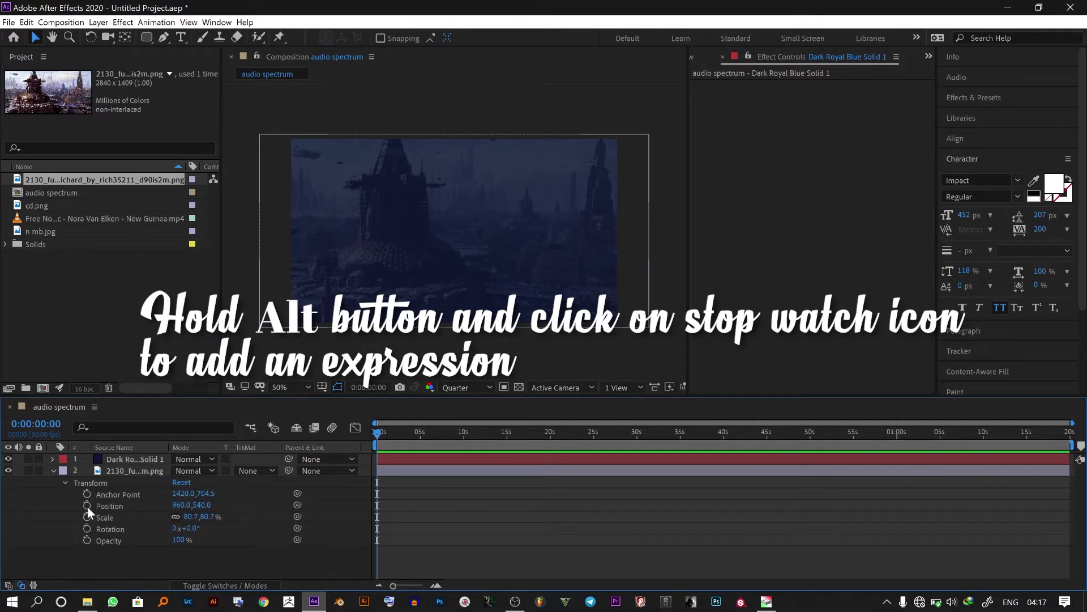
pyautogui.keyDown('alt'); pyautogui.click(86, 506); pyautogui.keyUp('alt')
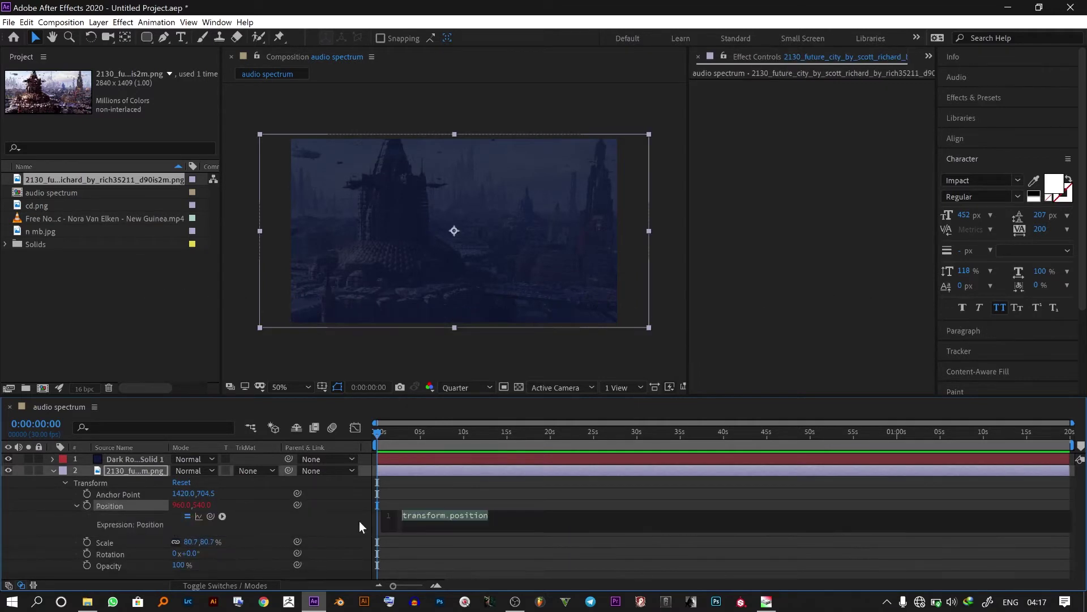
pyautogui.write('wigg')
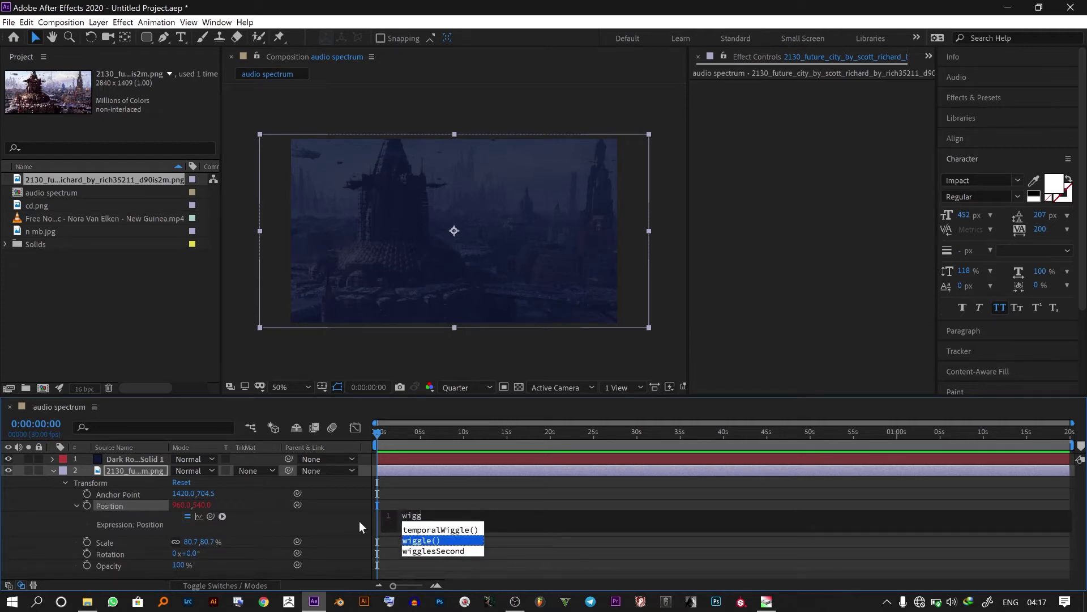
pyautogui.press('Return')
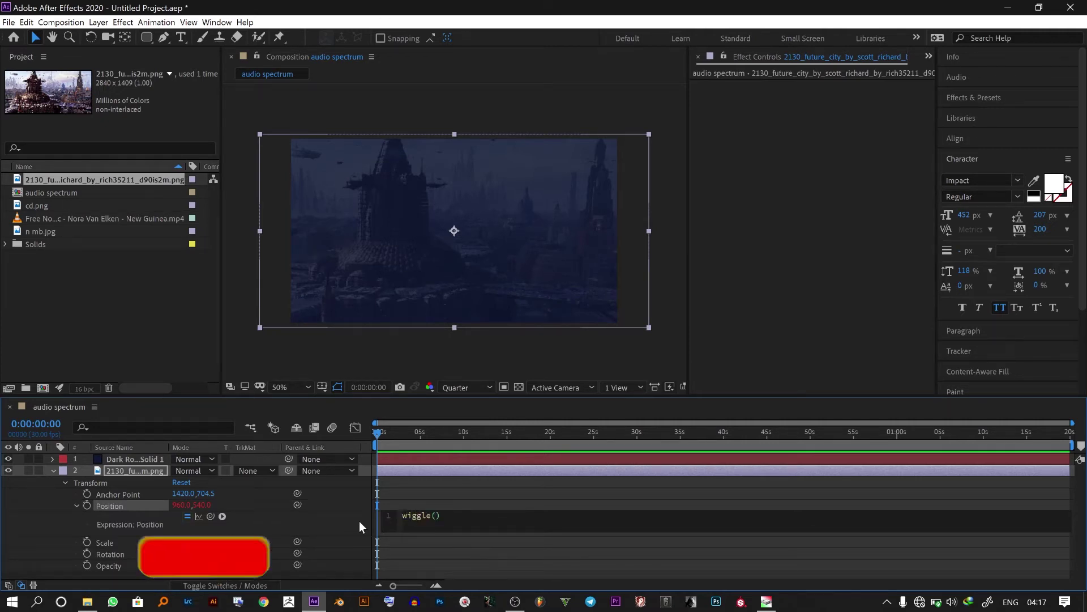
pyautogui.write('2,5')
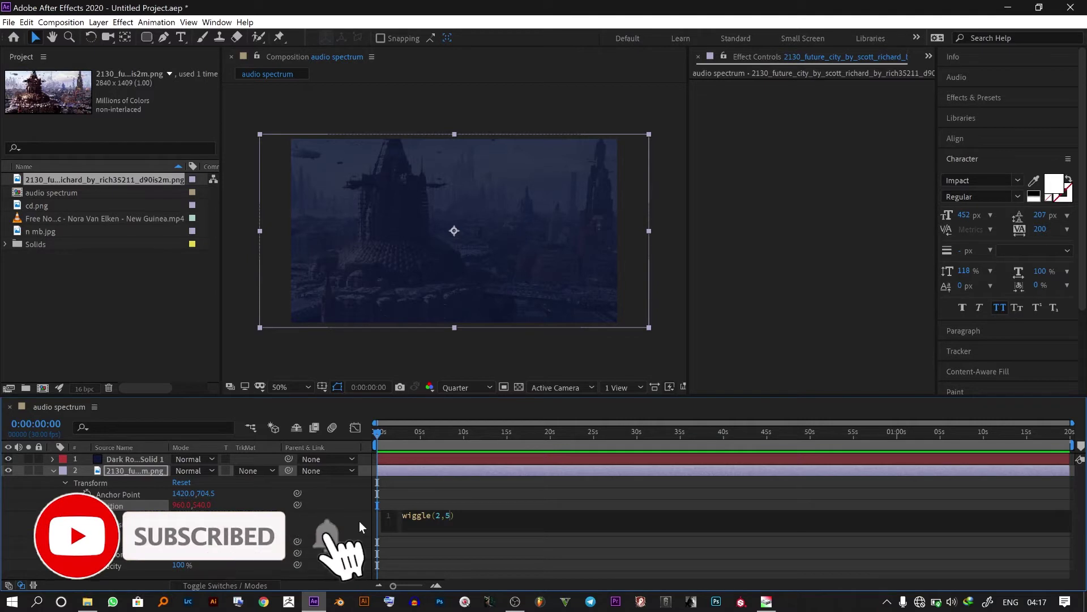
pyautogui.click(54, 471)
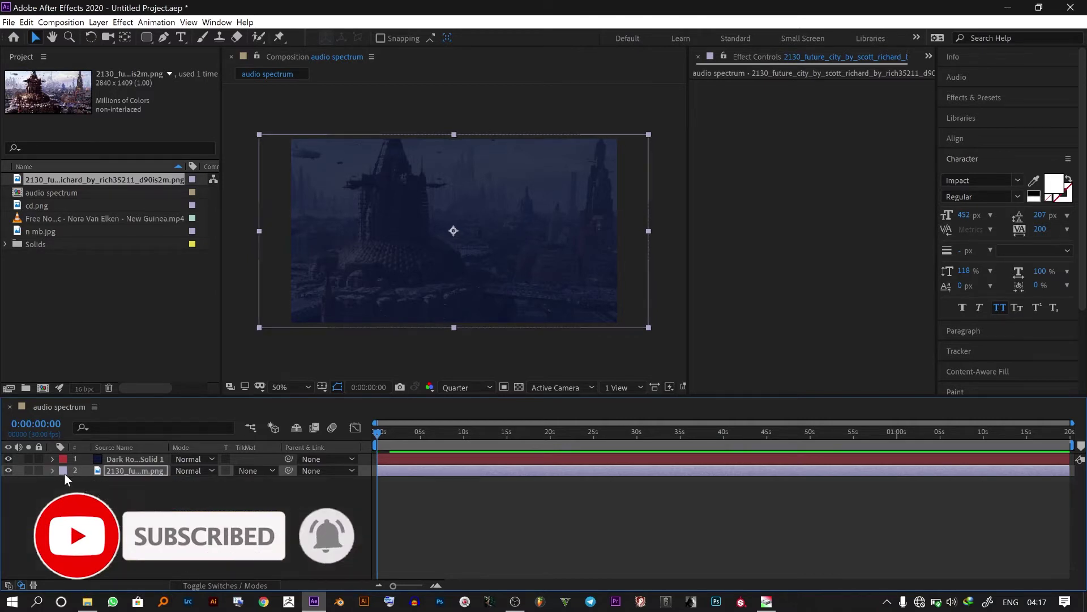
pyautogui.moveTo(377, 432); pyautogui.dragTo(368, 477)
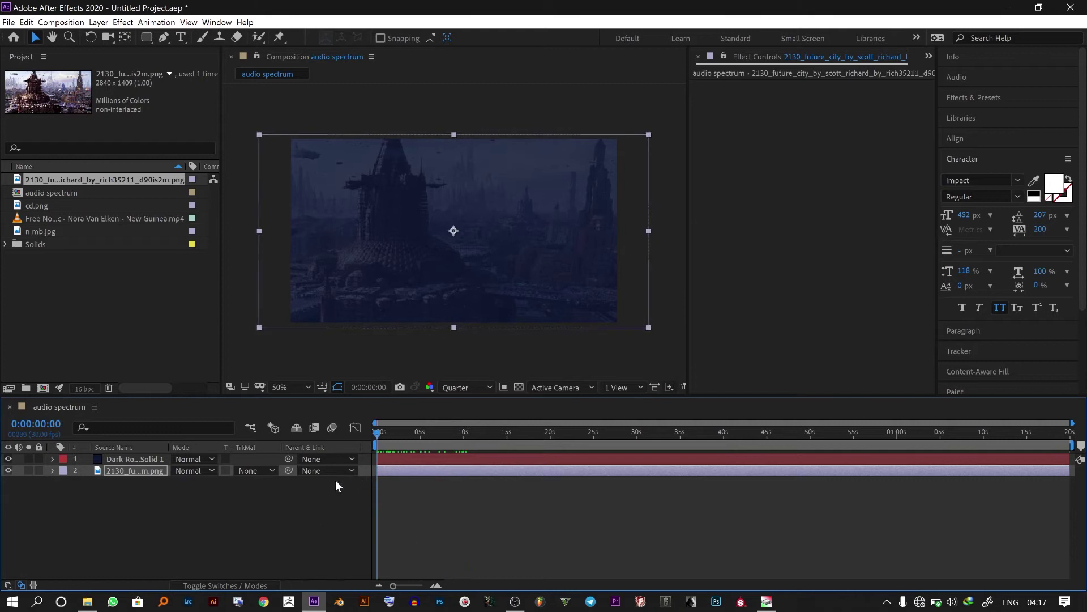
# Step: Create a second 1920 x 1080, 30 fps composition named "audio spectrum" lasting 0:01:20:00
pyautogui.click(52, 315)
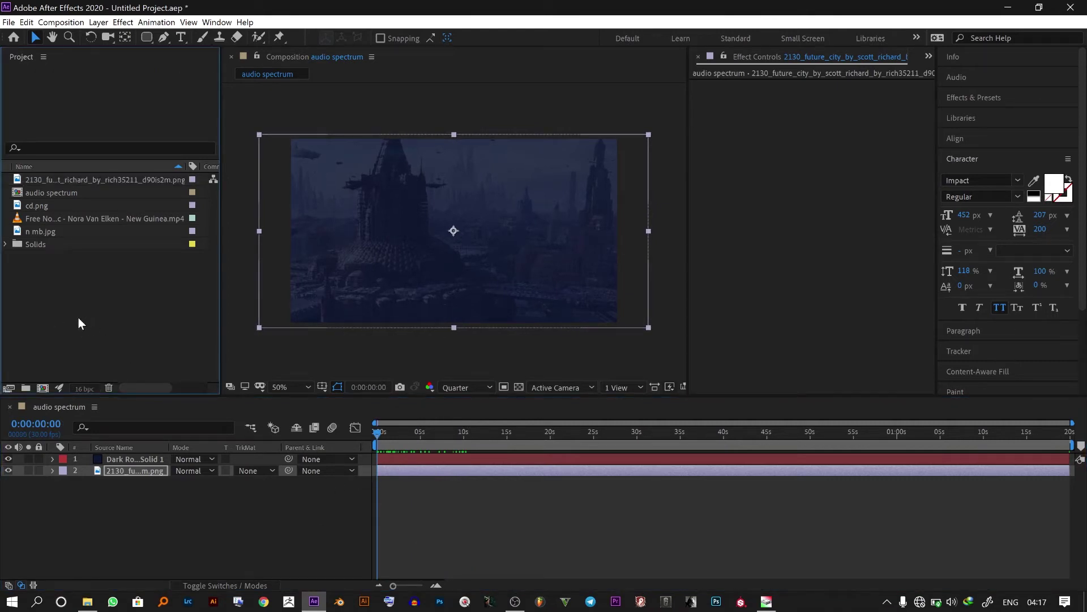
pyautogui.click(42, 389)
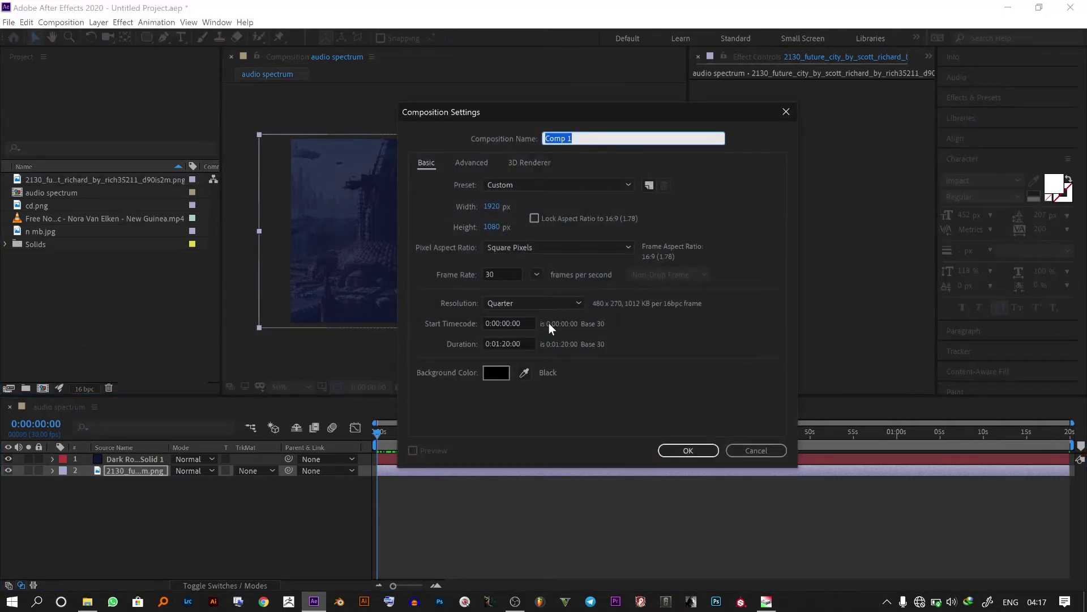
pyautogui.write('audio spectrum')
pyautogui.press('Return')
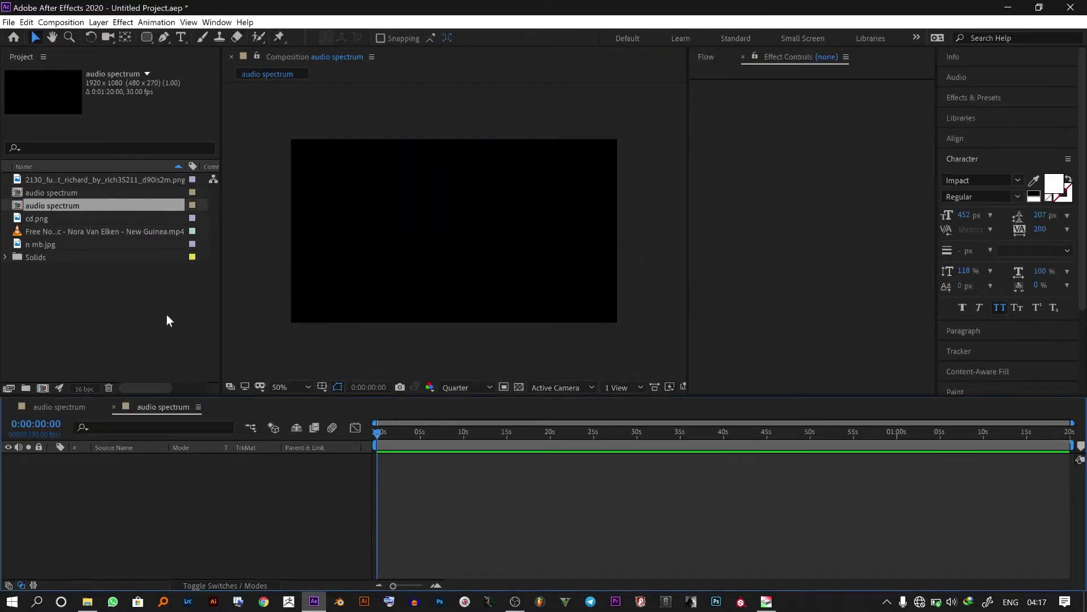
# Step: Add a 1920 x 1080 solid named "spectrum" to the new composition
pyautogui.rightClick(229, 541)
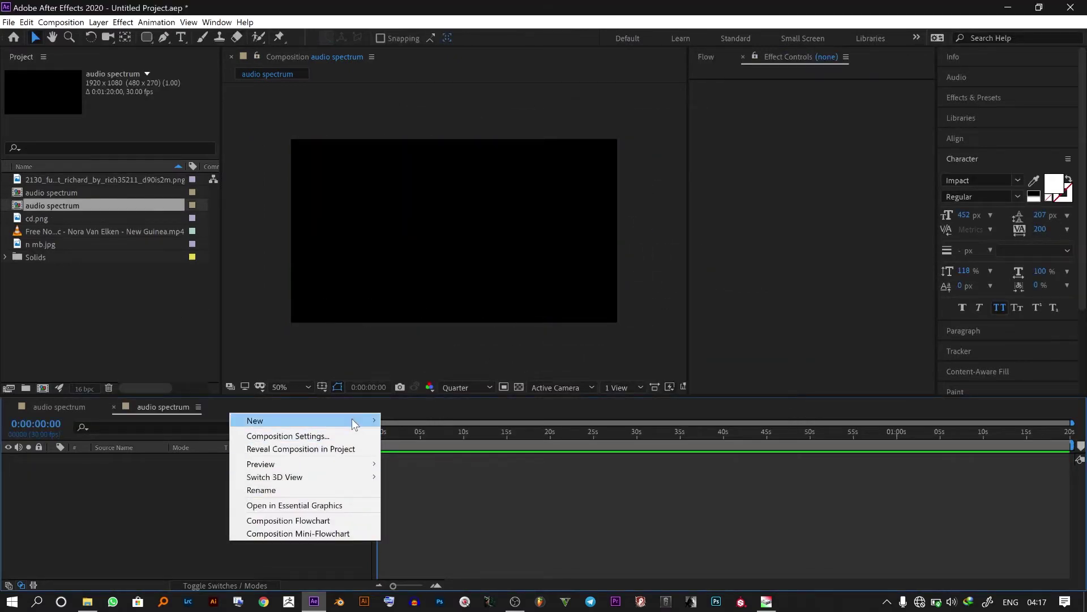
pyautogui.moveTo(352, 420)
pyautogui.click(421, 447)
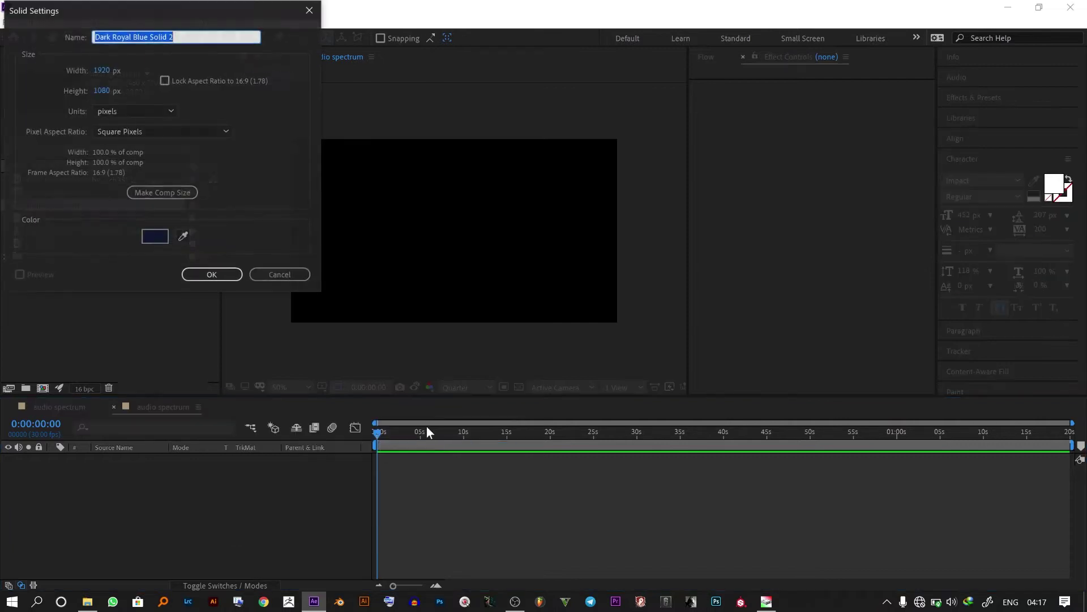
pyautogui.write('spectrum')
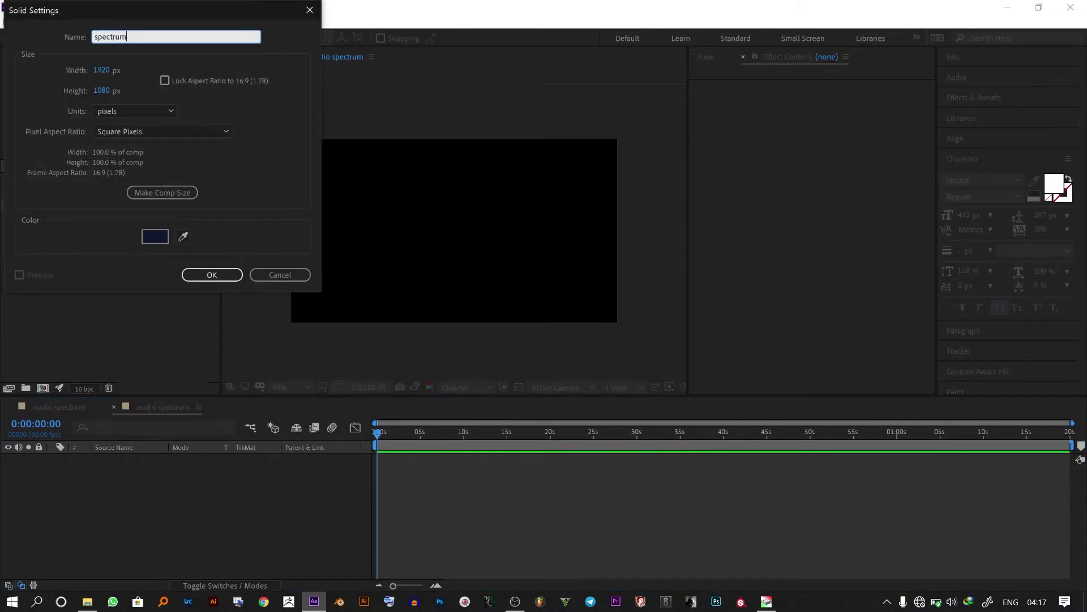
pyautogui.press('Return')
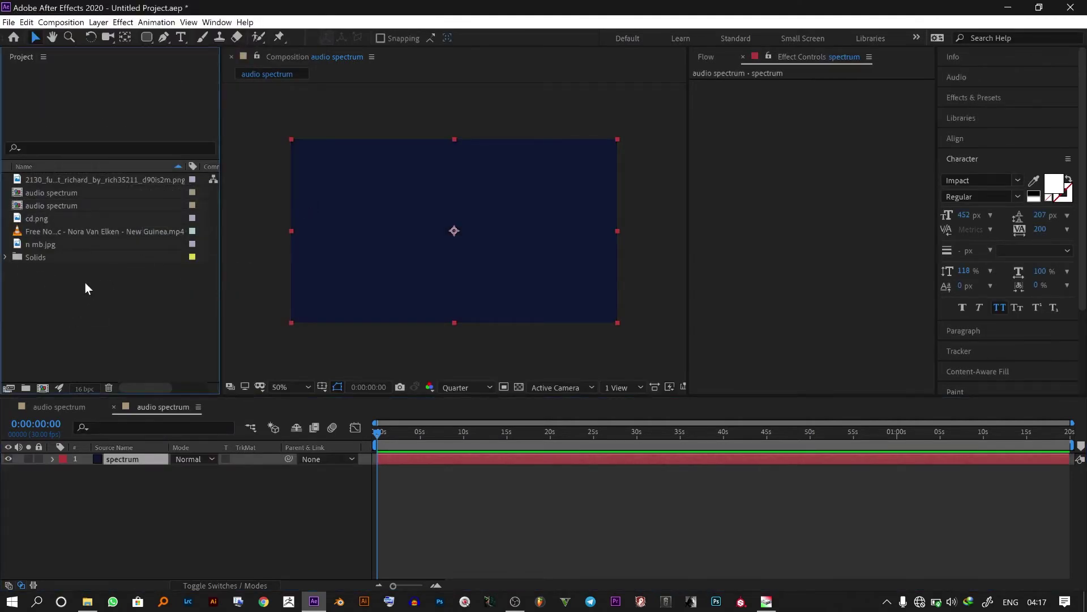
pyautogui.moveTo(109, 238); pyautogui.dragTo(183, 477)
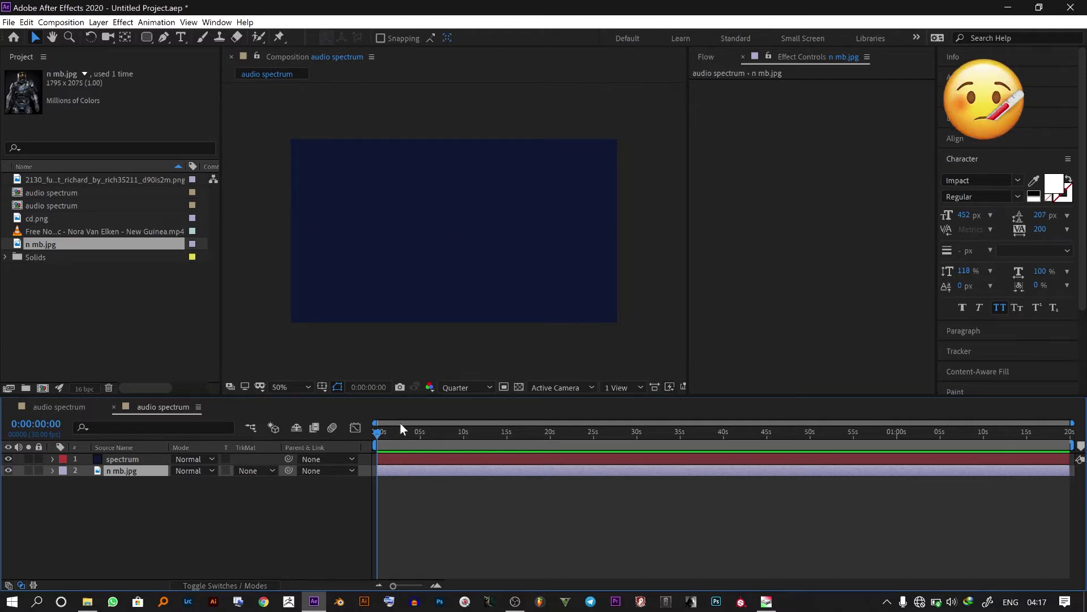
pyautogui.press('space')
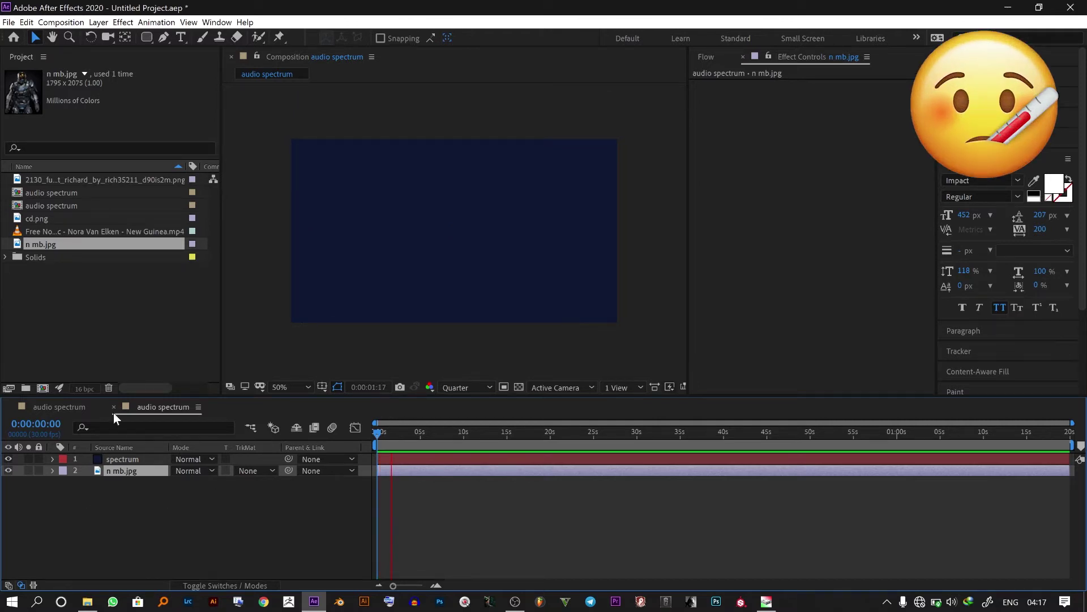
pyautogui.press('space')
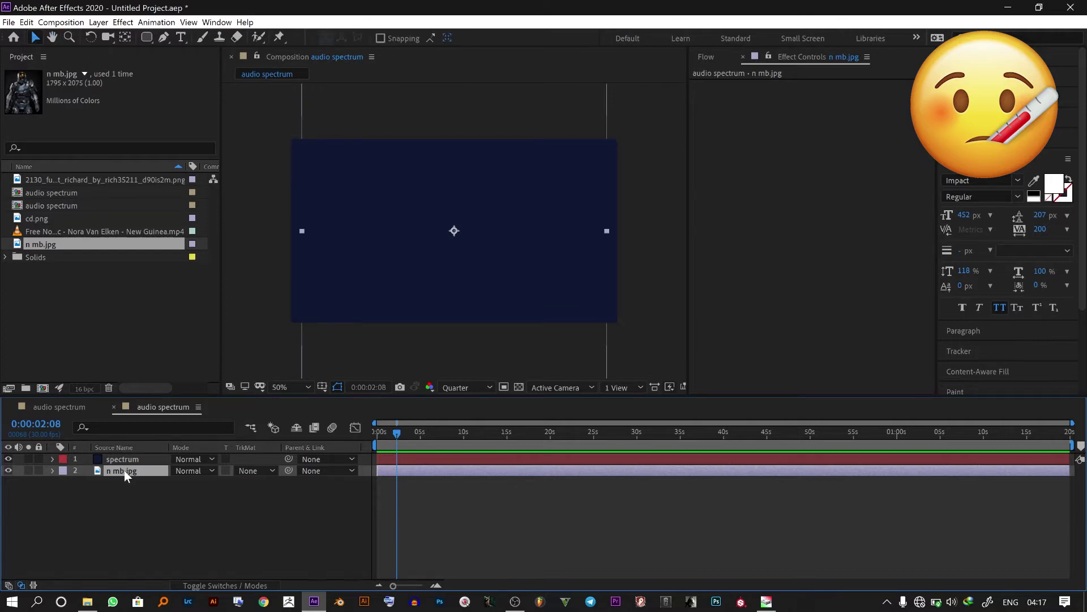
pyautogui.press('Delete')
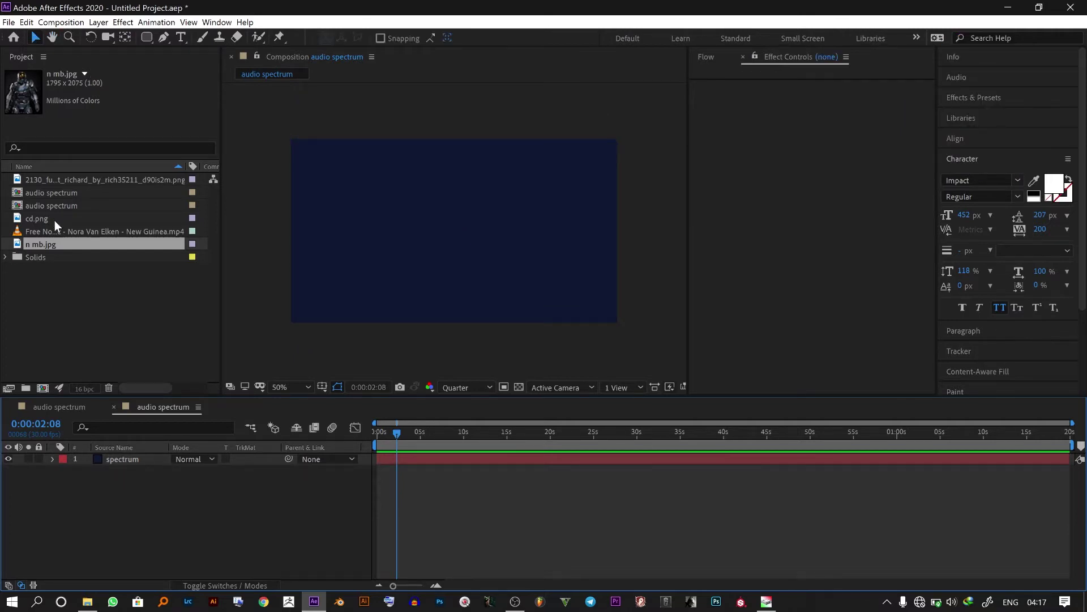
# Step: Place the New Guinea .mp4 music file below the spectrum layer and preview its playback
pyautogui.moveTo(56, 233); pyautogui.dragTo(236, 505)
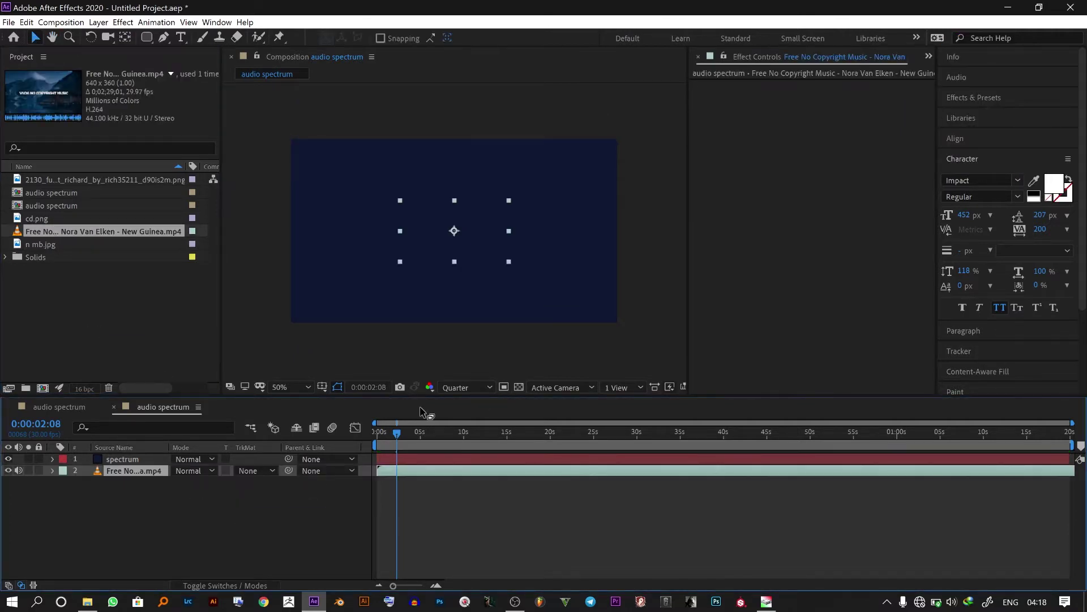
pyautogui.press('space')
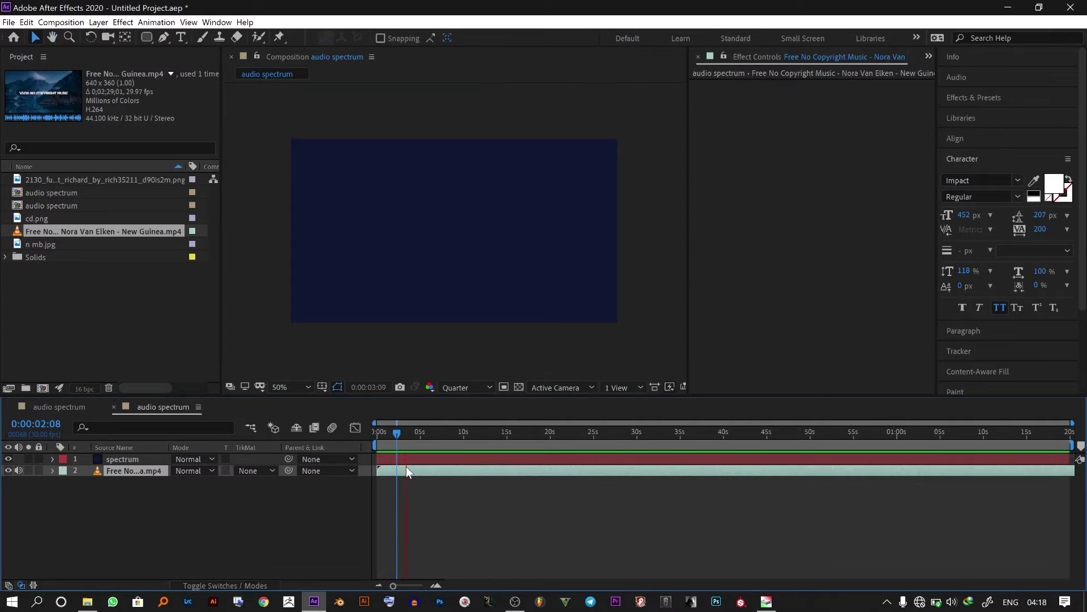
pyautogui.press('space')
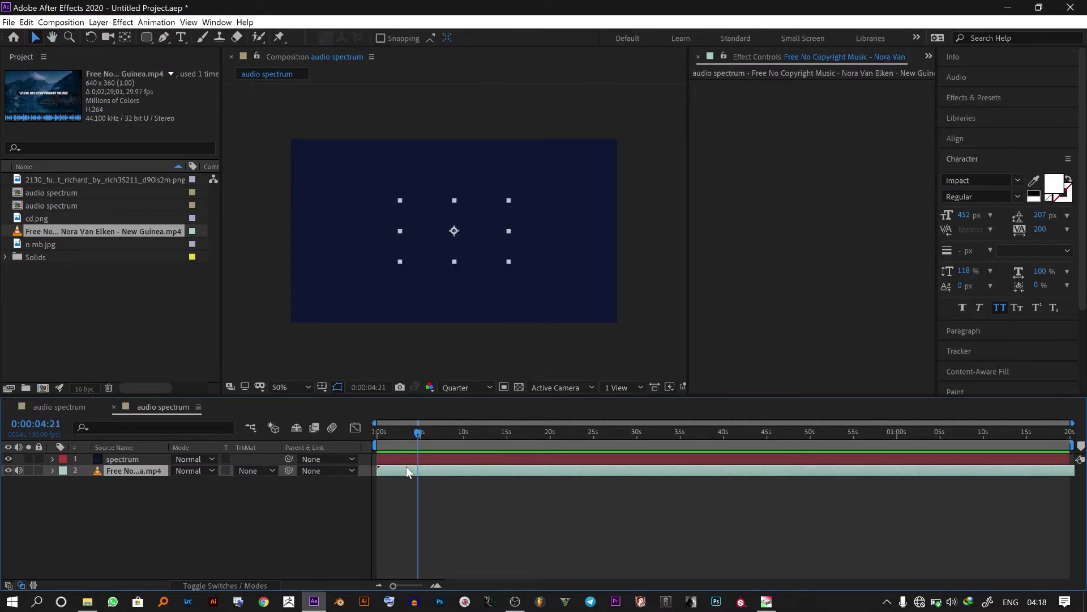
pyautogui.moveTo(417, 444); pyautogui.dragTo(401, 439)
# Step: Find the Audio Spectrum effect in the effects library and apply it to the spectrum layer
pyautogui.click(141, 458)
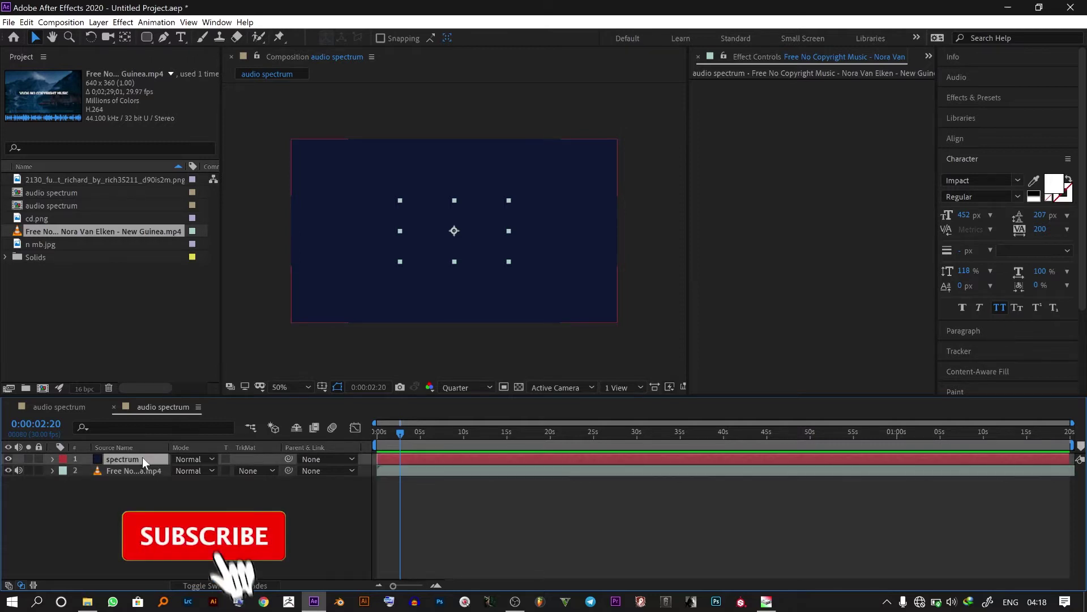
pyautogui.click(994, 97)
pyautogui.click(995, 112)
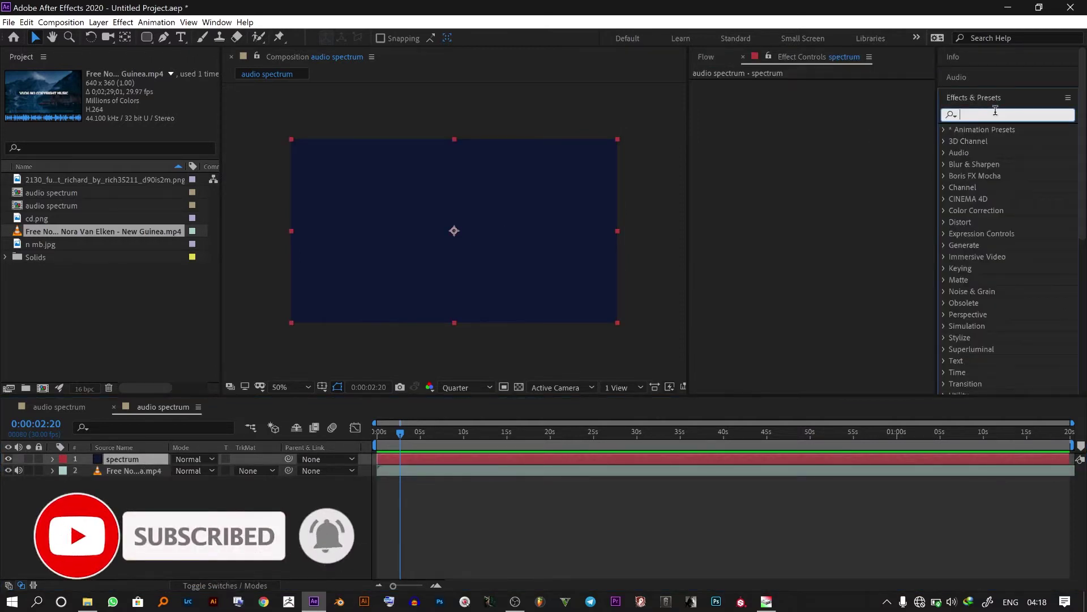
pyautogui.write('audio')
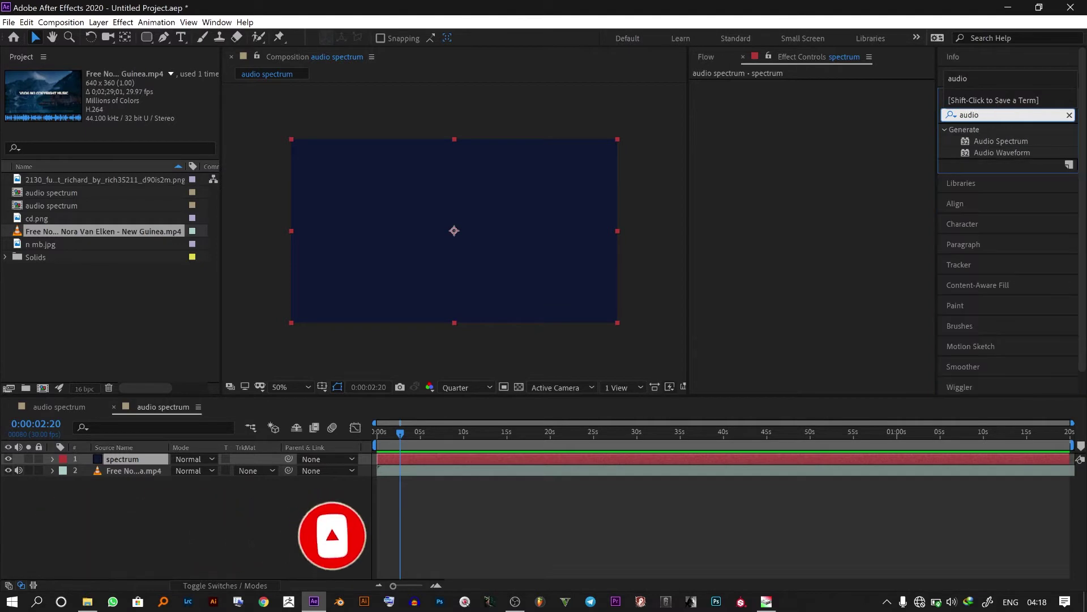
pyautogui.moveTo(1014, 142); pyautogui.dragTo(151, 457)
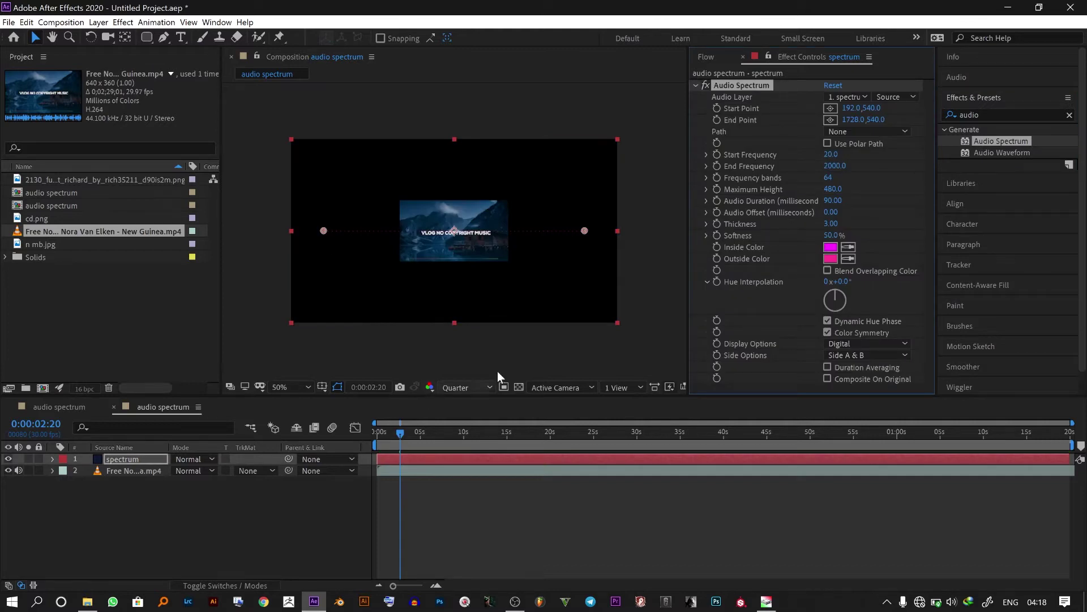
# Step: Hide the music layer's picture while keeping its sound, and fit the composition to the viewer
pyautogui.click(8, 471)
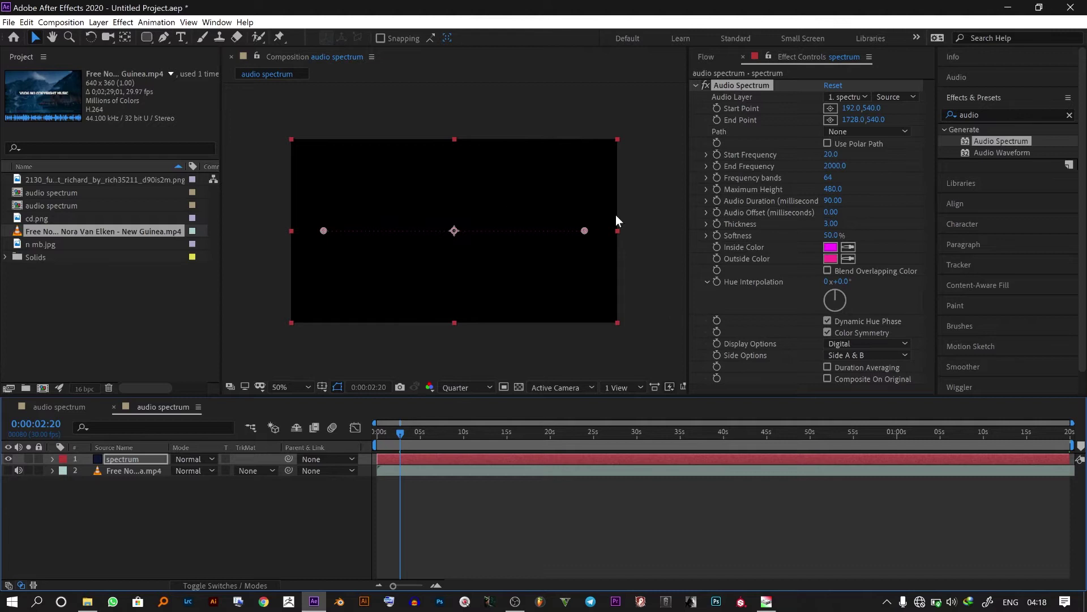
pyautogui.press('space')
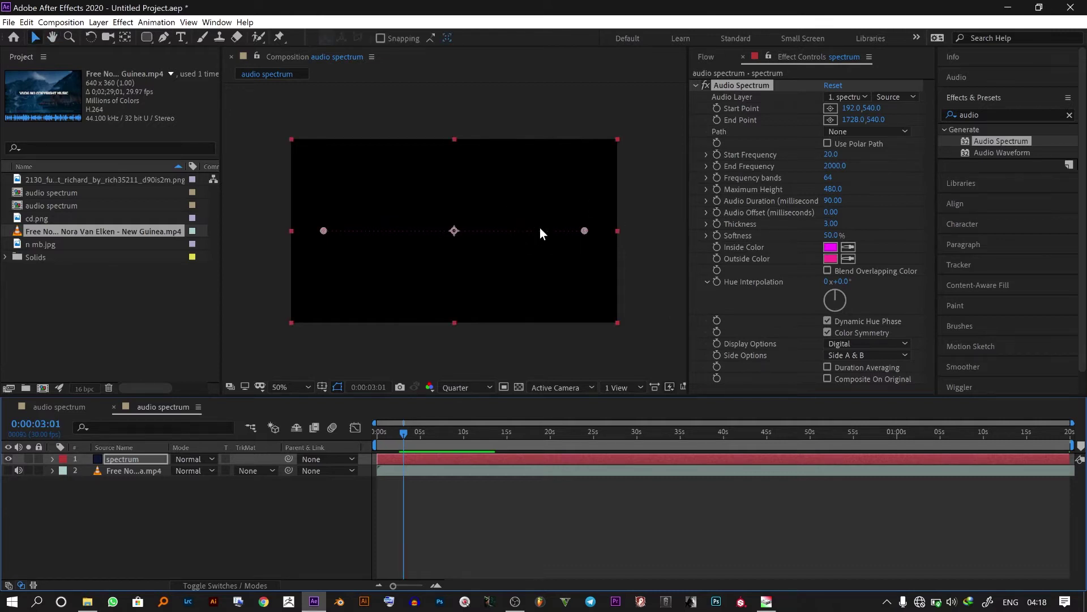
pyautogui.click(294, 387)
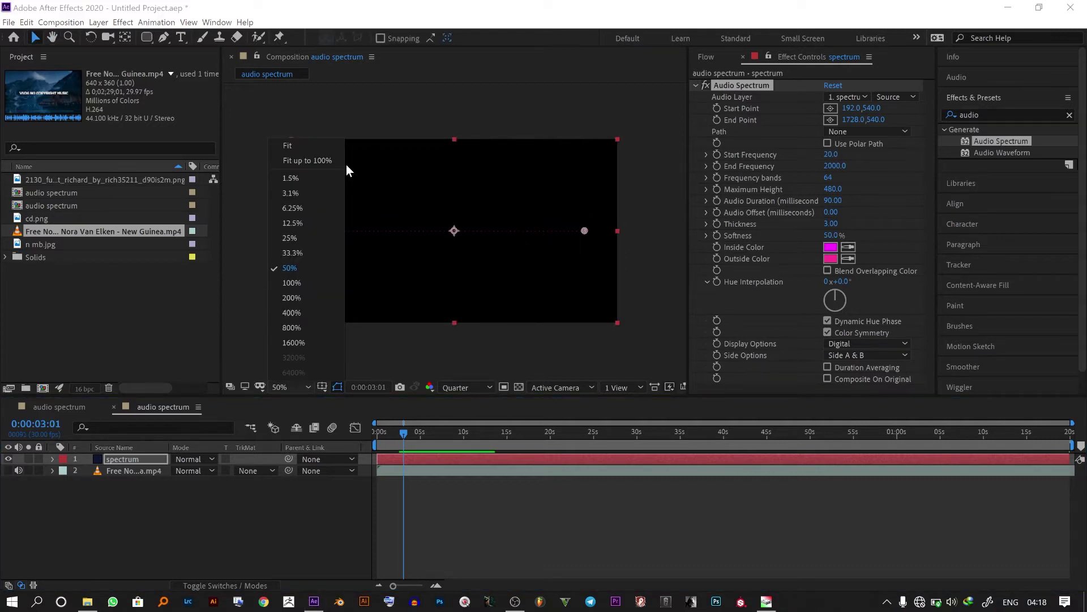
pyautogui.click(324, 147)
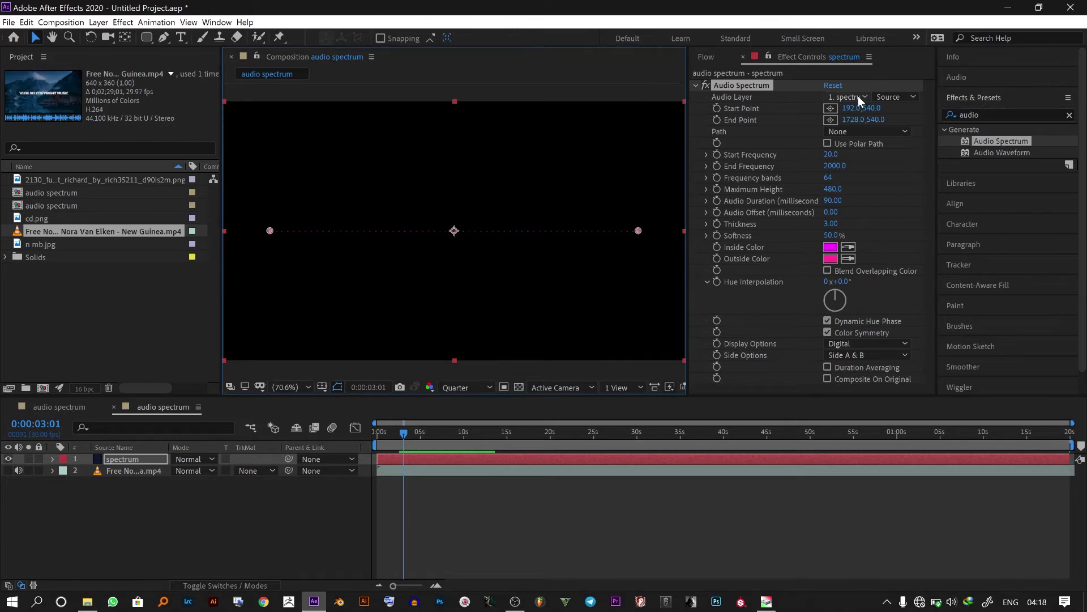
# Step: Set the Audio Spectrum's Audio Layer to the New Guinea .mp4 music and preview the spectrum up to 0:00:11:11
pyautogui.click(858, 97)
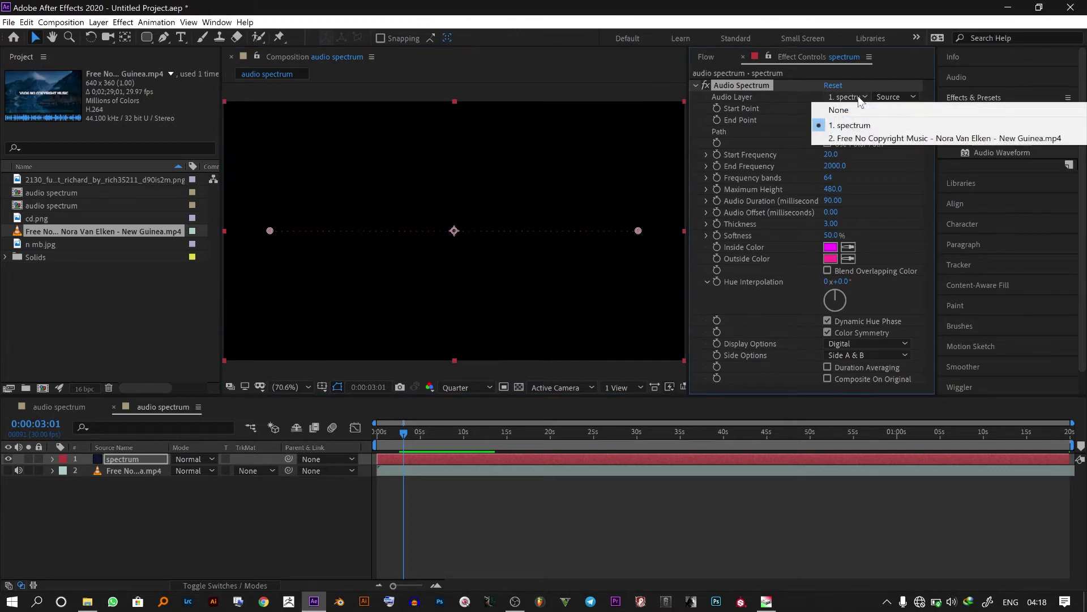
pyautogui.click(859, 139)
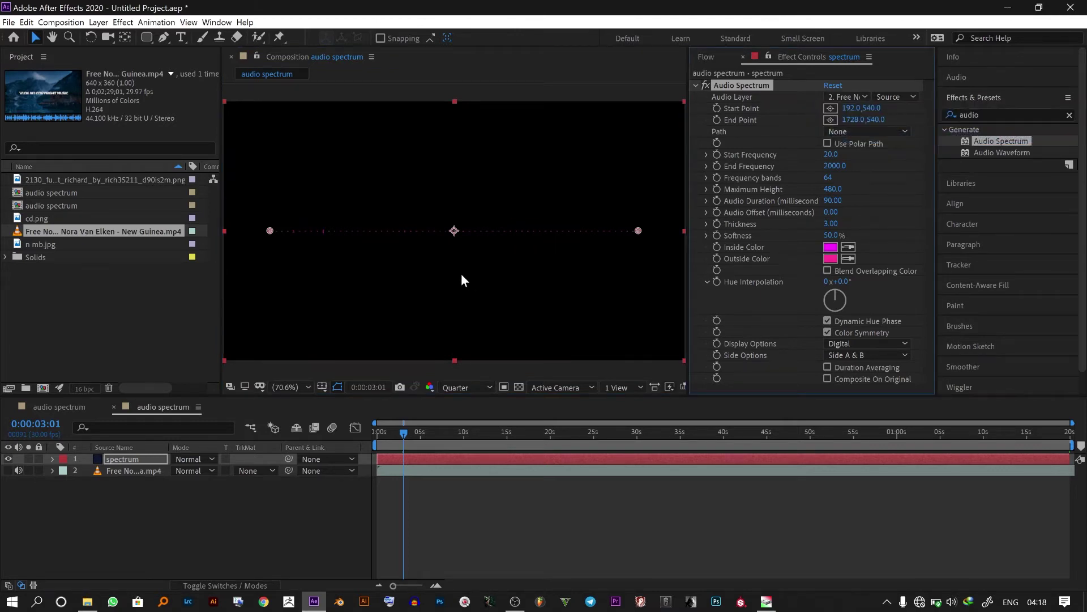
pyautogui.press('space')
pyautogui.press('space')
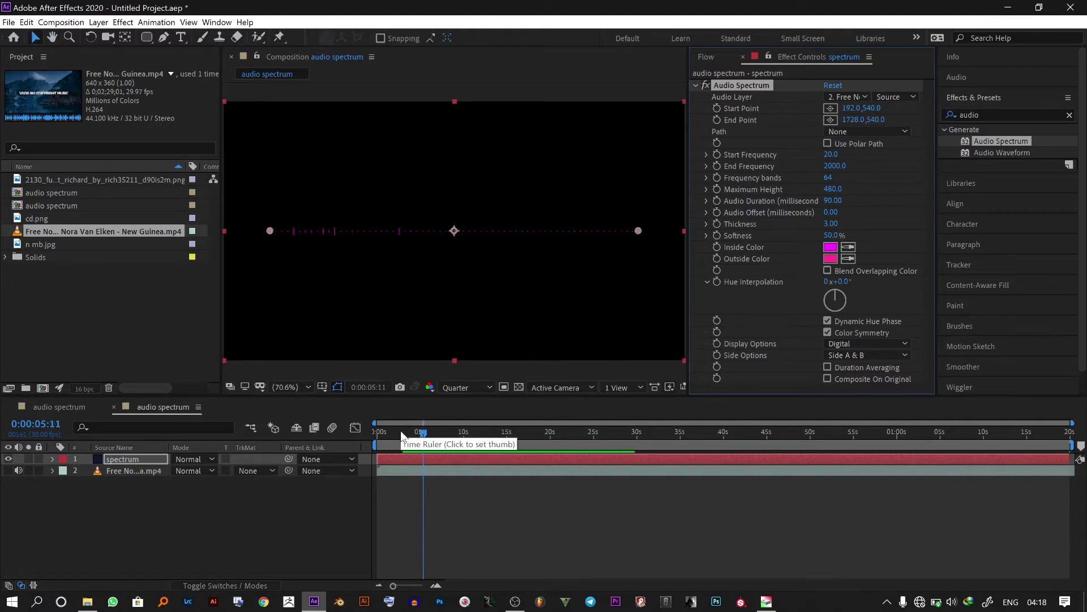
pyautogui.moveTo(423, 437); pyautogui.dragTo(476, 434)
# Step: Set the Audio Spectrum's Start Frequency to 1, End Frequency to 600, Frequency bands to 20 and Maximum Height to 750
pyautogui.click(831, 154)
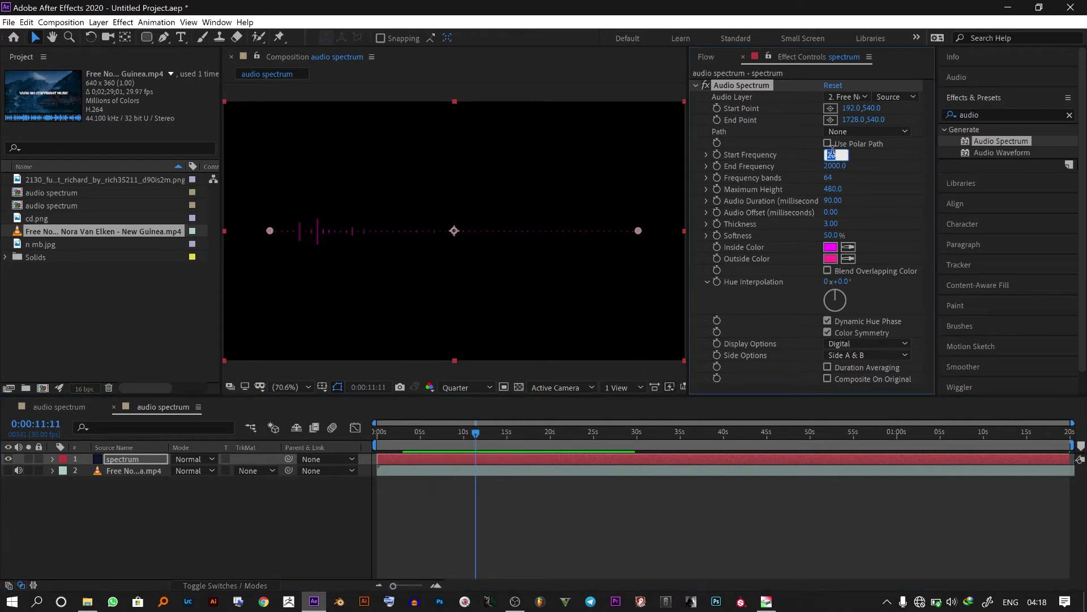
pyautogui.write('1')
pyautogui.press('Tab')
pyautogui.write('6')
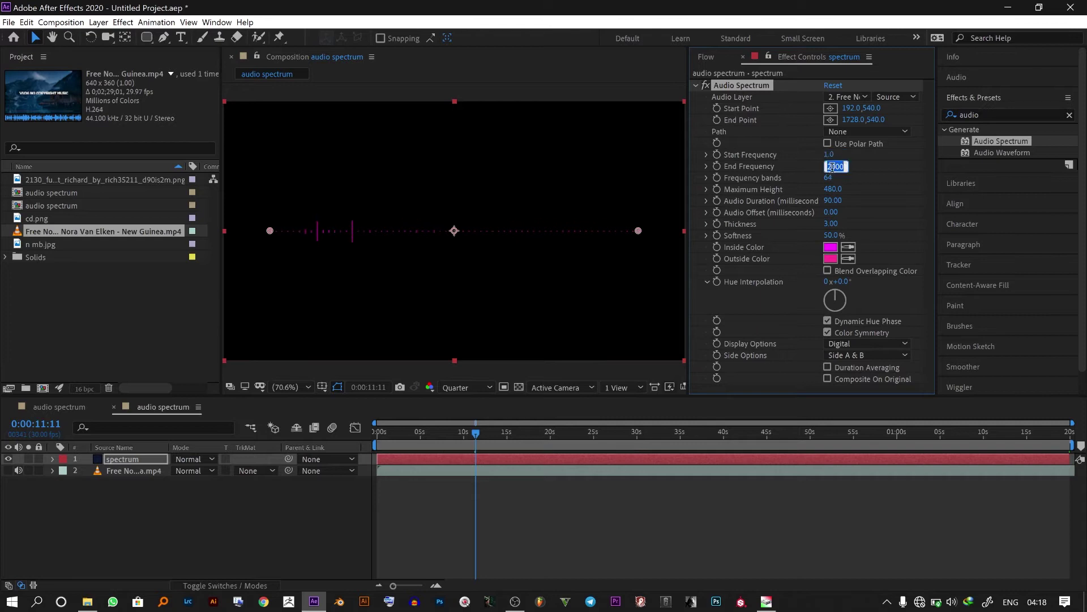
pyautogui.press('Tab')
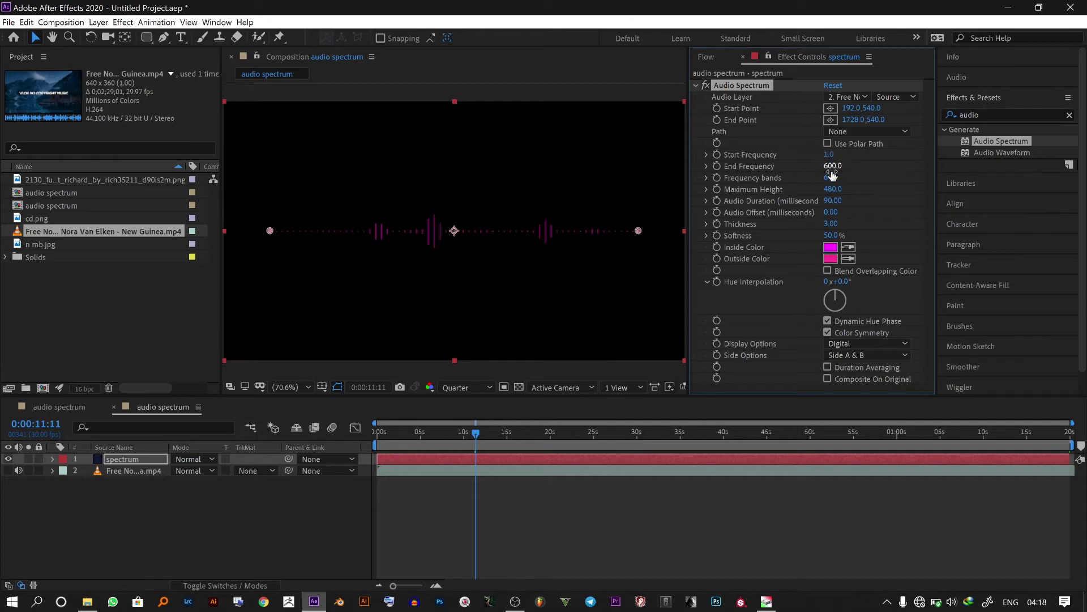
pyautogui.write('20')
pyautogui.press('Tab')
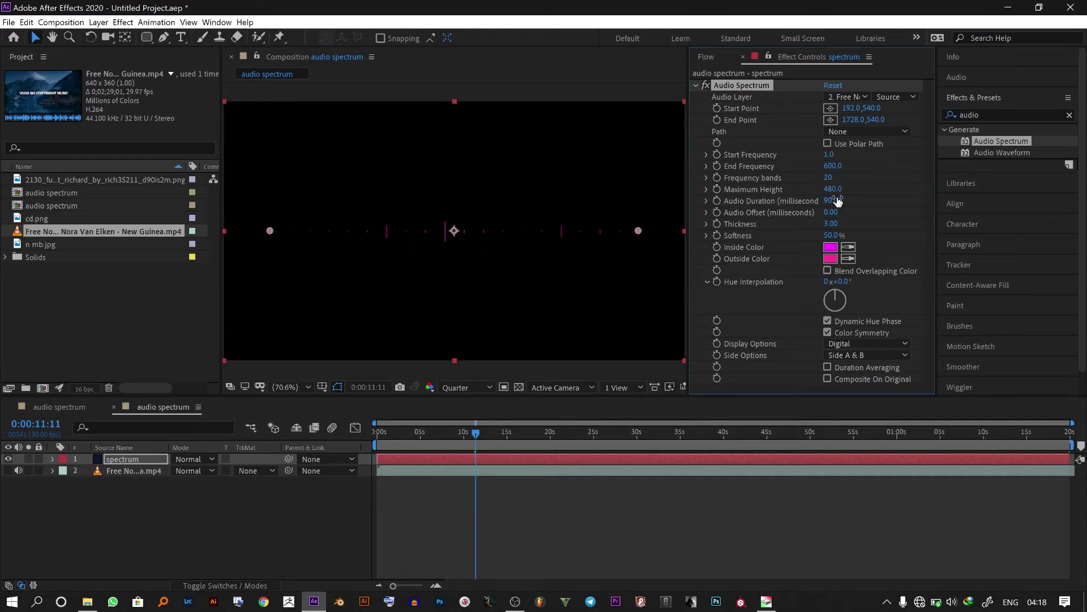
pyautogui.write('750')
pyautogui.press('Return')
# Step: Set the spectrum's Softness to 0% and its Side Options to Side A, and check the frame at 0:00:11:16
pyautogui.click(835, 235)
pyautogui.write('0')
pyautogui.press('Return')
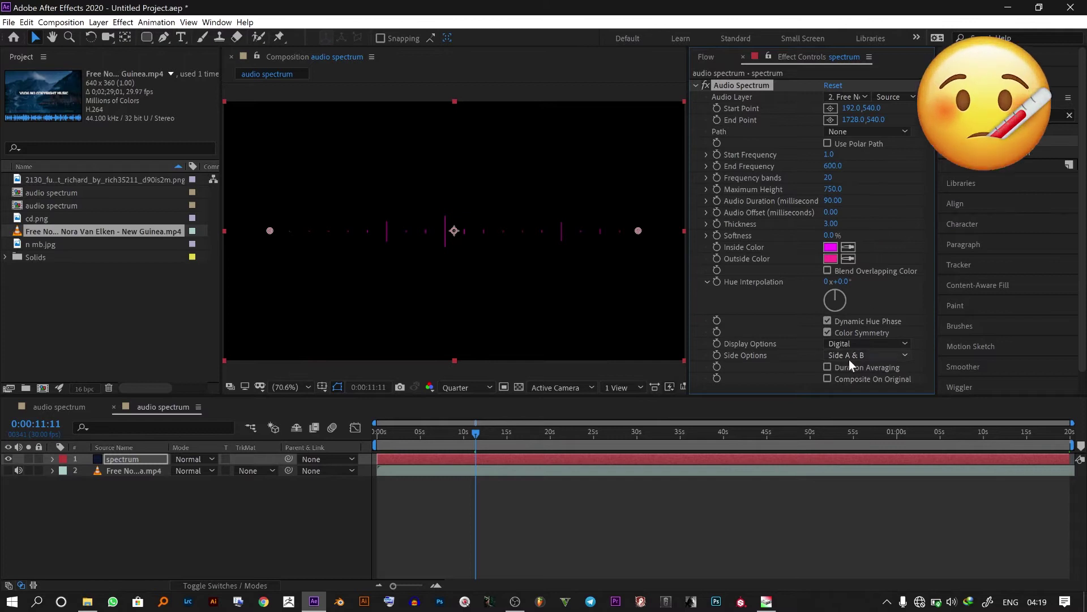
pyautogui.click(860, 355)
pyautogui.click(865, 368)
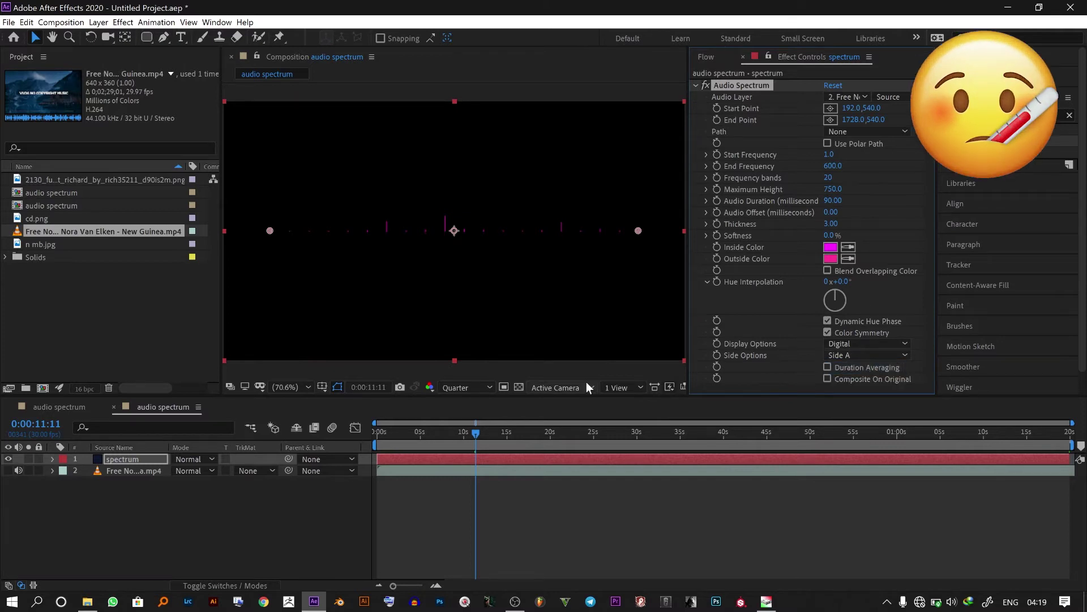
pyautogui.moveTo(477, 433)
pyautogui.mouseDown()
pyautogui.moveTo(452, 433)
pyautogui.moveTo(477, 436)
pyautogui.mouseUp()
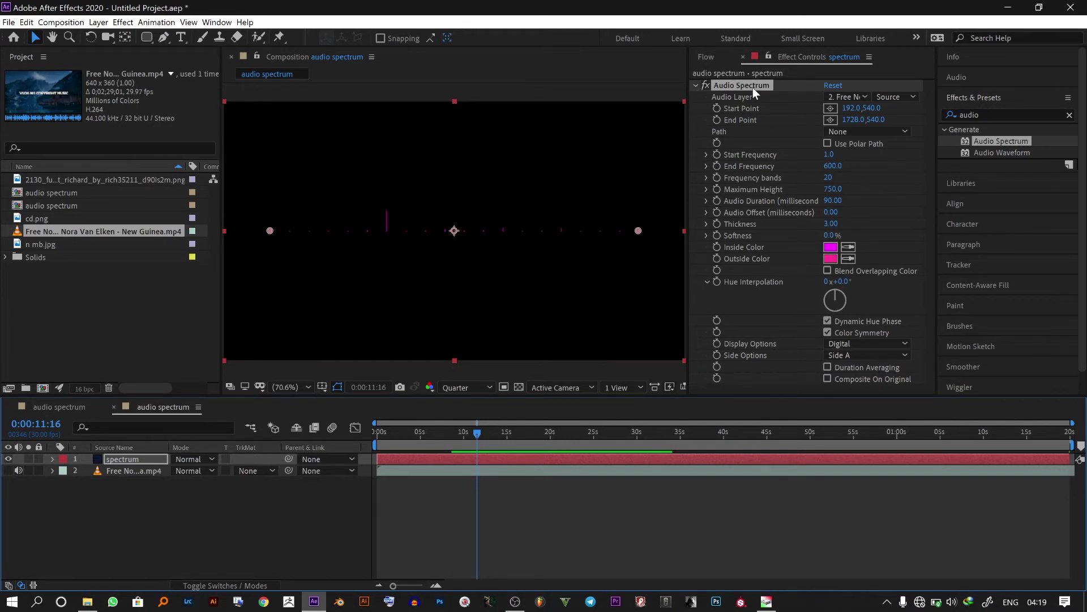
# Step: Find the Minimax effect in the effects library and apply it to the spectrum layer
pyautogui.click(696, 85)
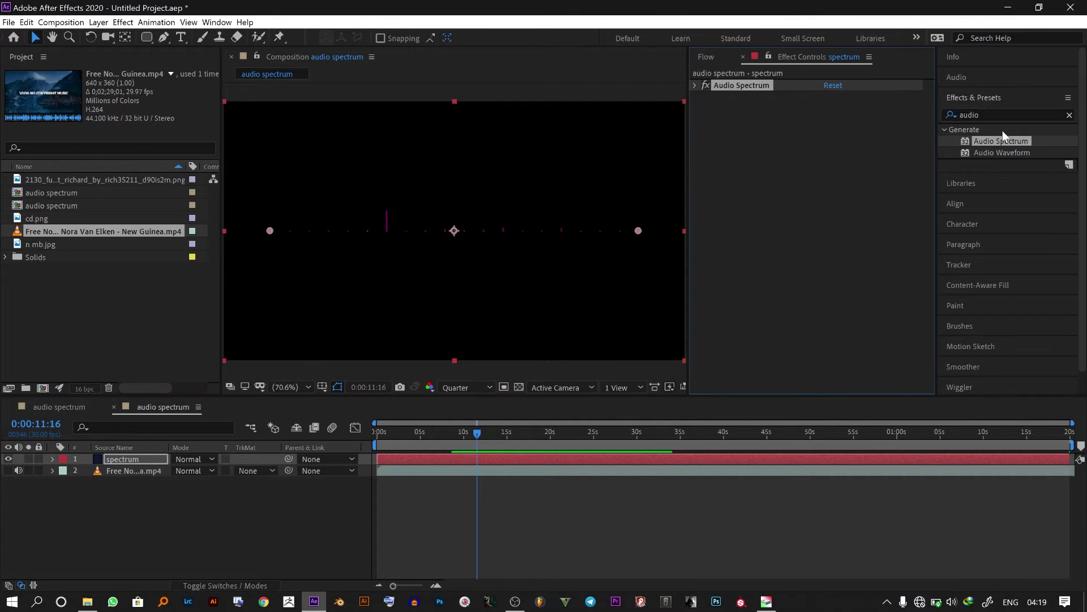
pyautogui.click(992, 114)
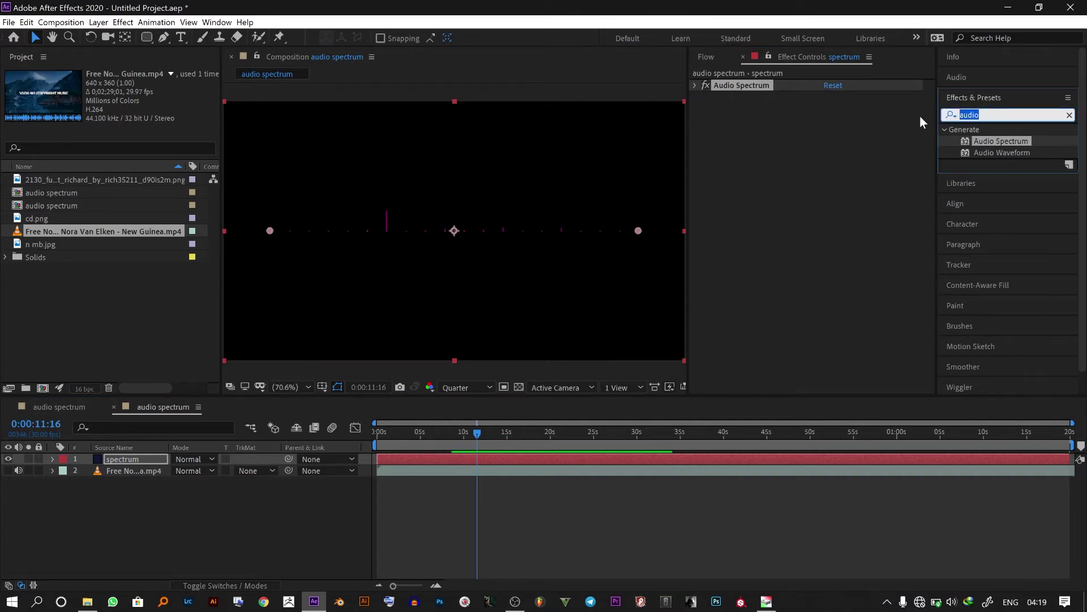
pyautogui.write('mini')
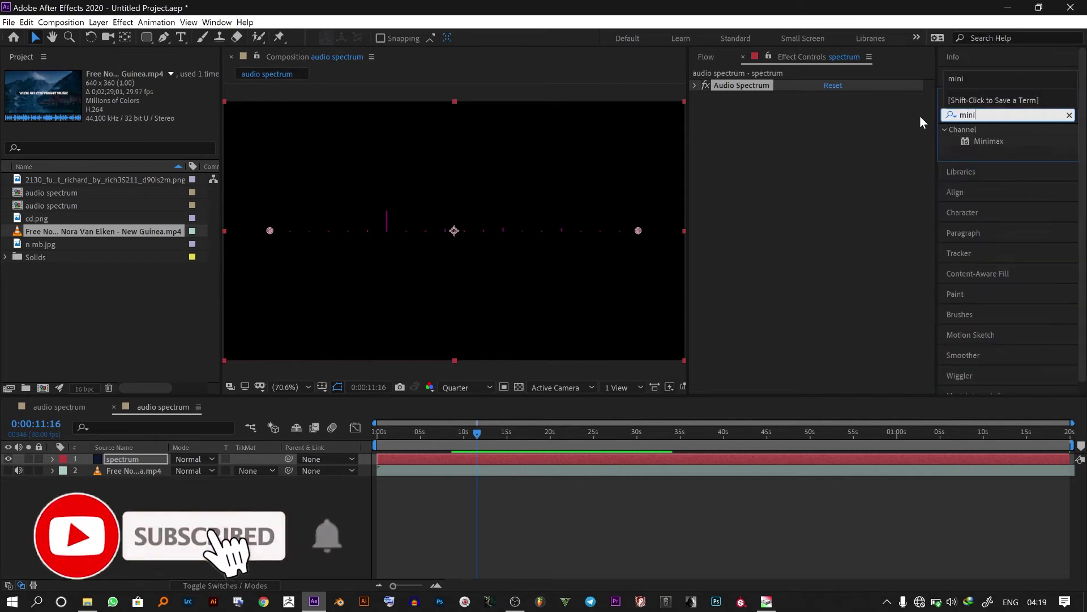
pyautogui.moveTo(989, 141); pyautogui.dragTo(804, 142)
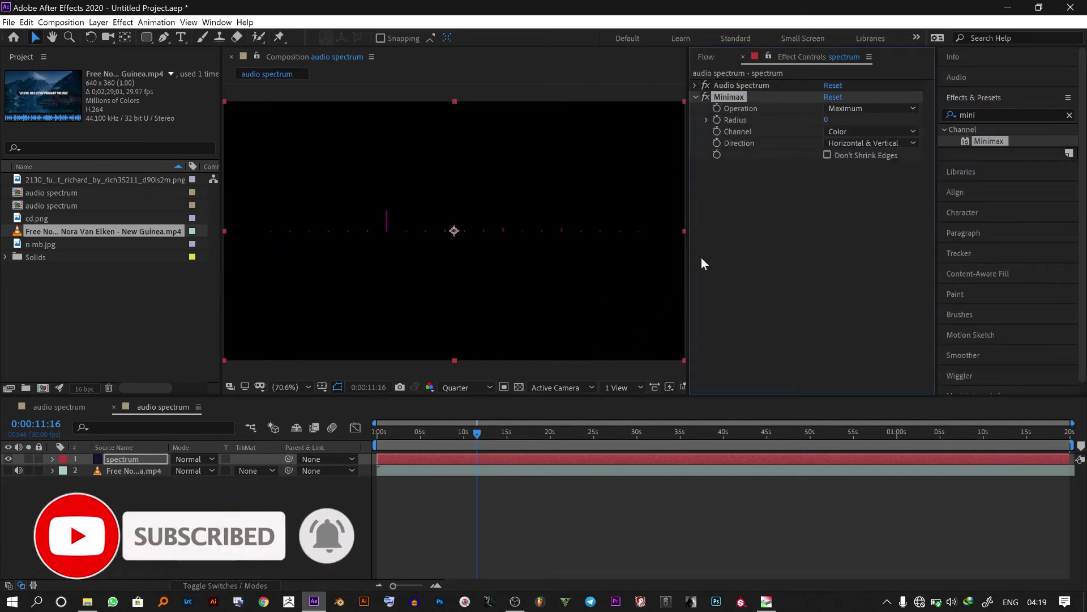
# Step: Set Minimax to Radius 10, Channel Alpha and Color and Direction Just Horizontal, and preview the spectrum bars
pyautogui.click(826, 121)
pyautogui.write('1')
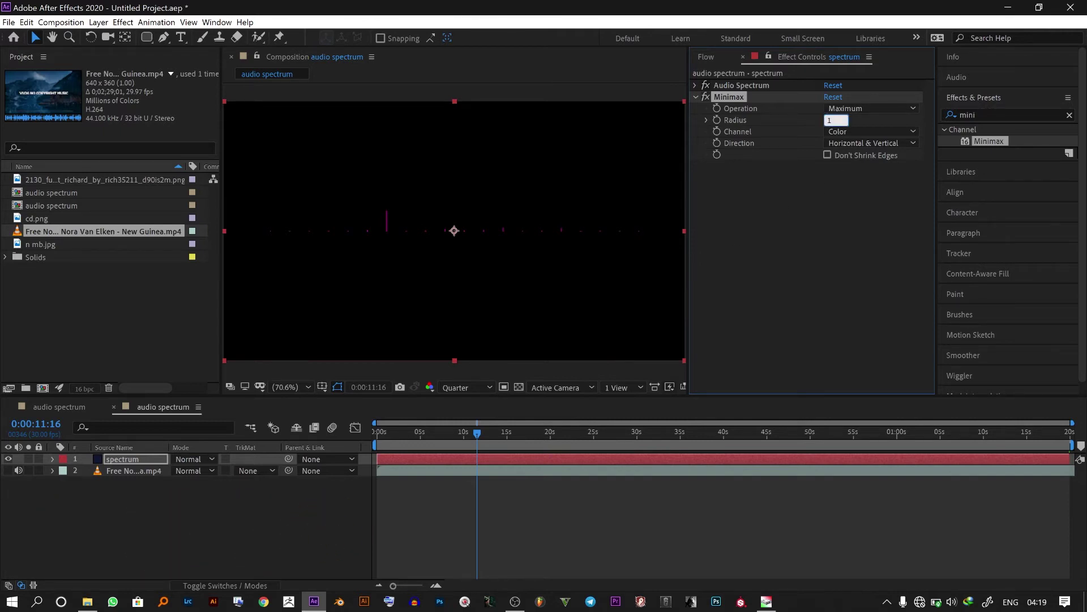
pyautogui.write('0')
pyautogui.press('Return')
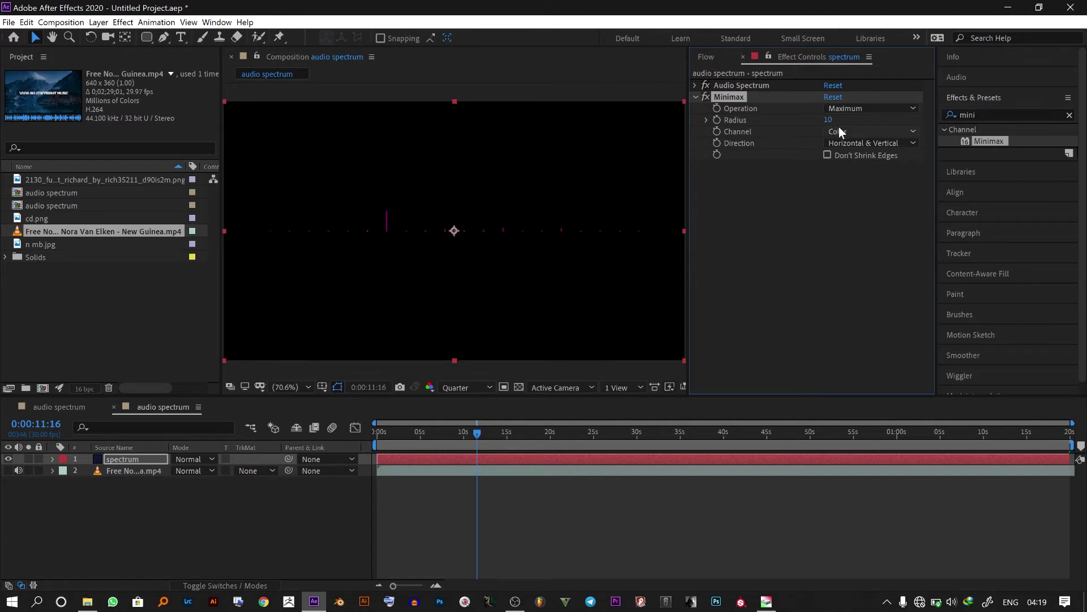
pyautogui.click(844, 131)
pyautogui.click(849, 158)
pyautogui.click(884, 142)
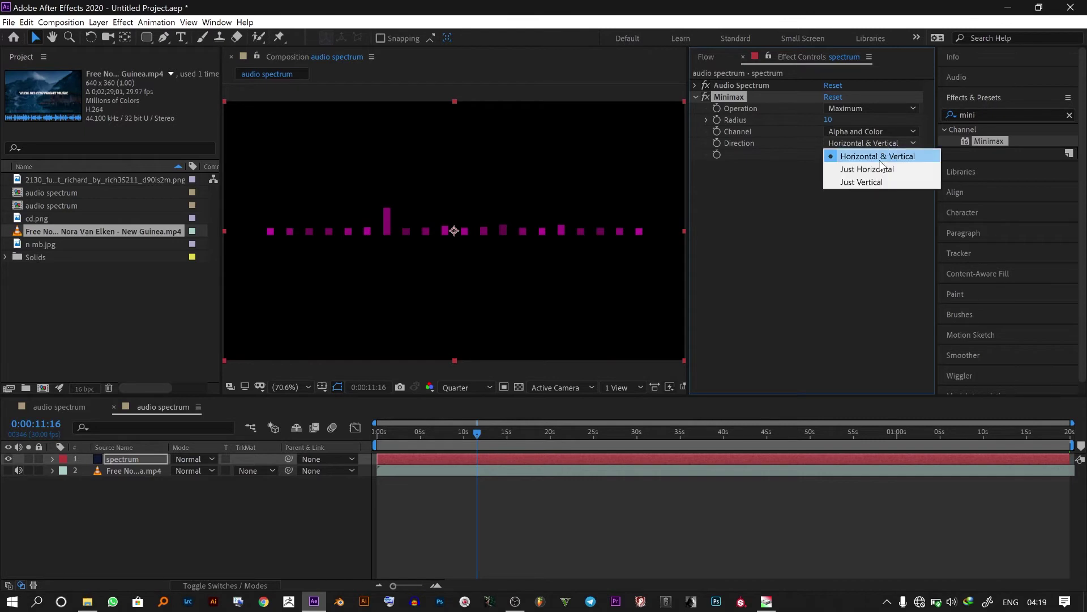
pyautogui.click(877, 169)
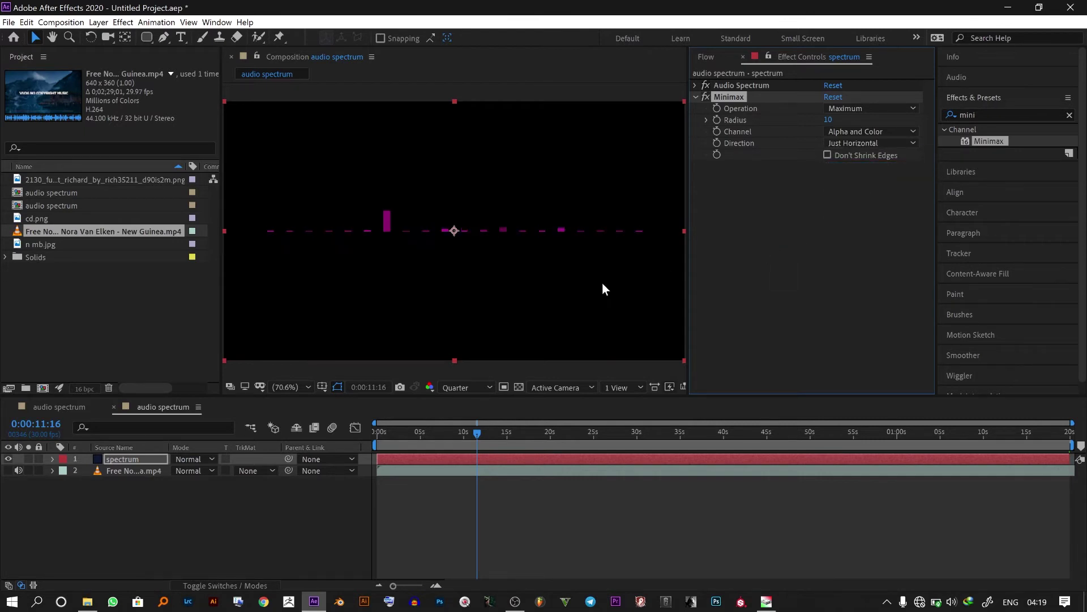
pyautogui.press('space')
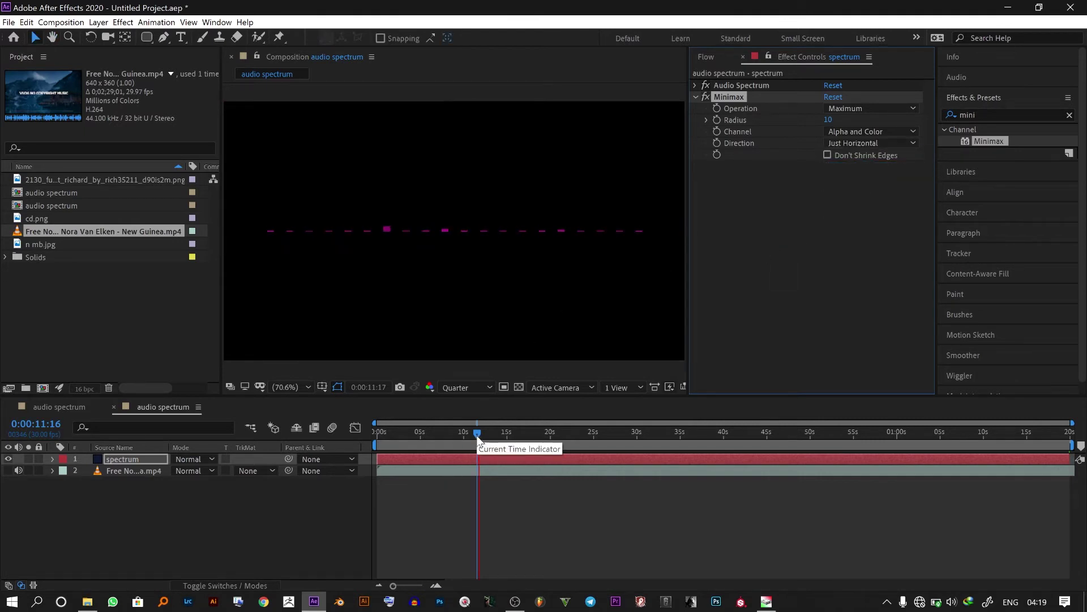
pyautogui.press('space')
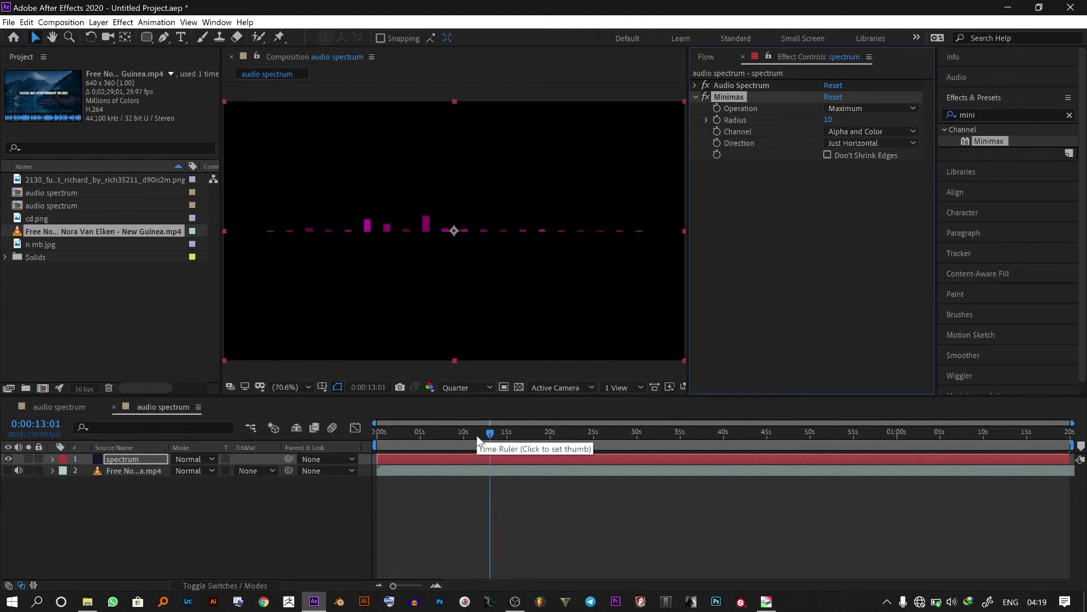
pyautogui.press('space')
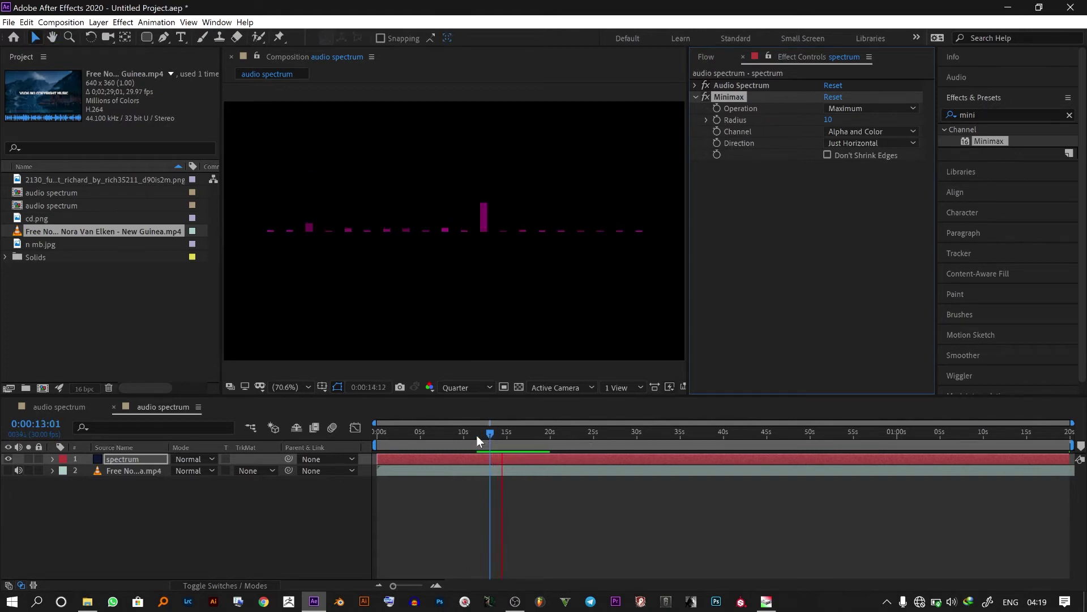
pyautogui.press('space')
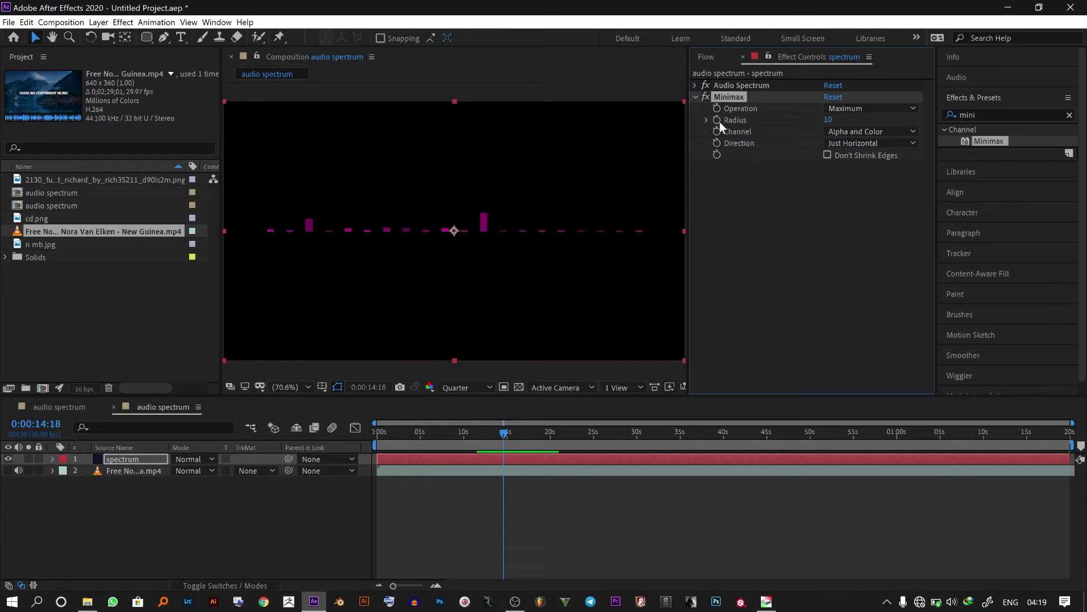
# Step: Set the Audio Spectrum's Maximum Height to 1340 and End Frequency to 500, and preview the bars
pyautogui.moveTo(830, 120); pyautogui.dragTo(820, 120)
pyautogui.click(697, 97)
pyautogui.click(695, 86)
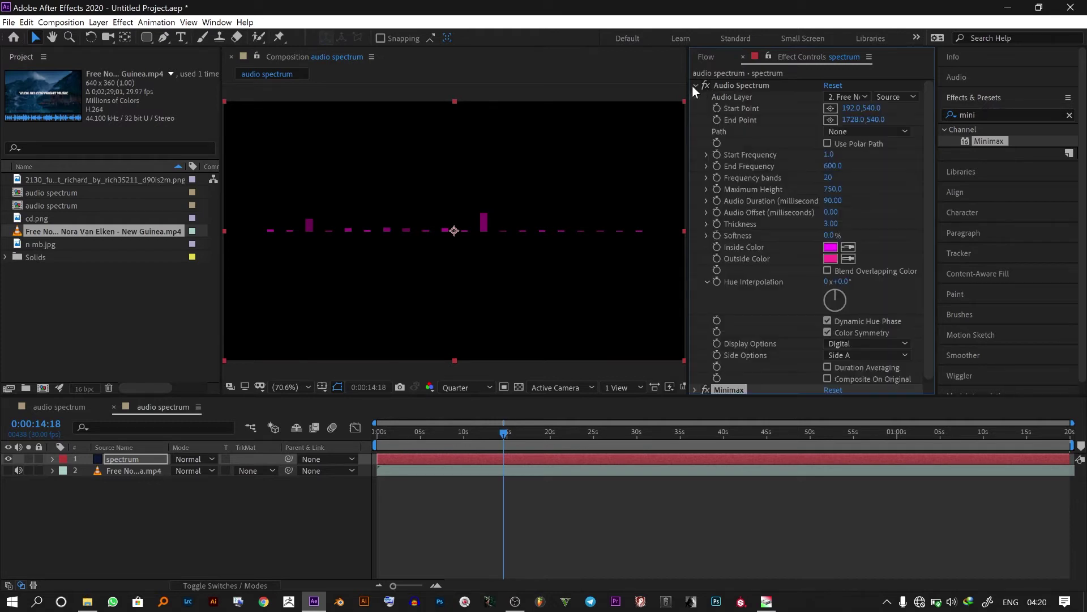
pyautogui.moveTo(831, 192); pyautogui.dragTo(833, 164)
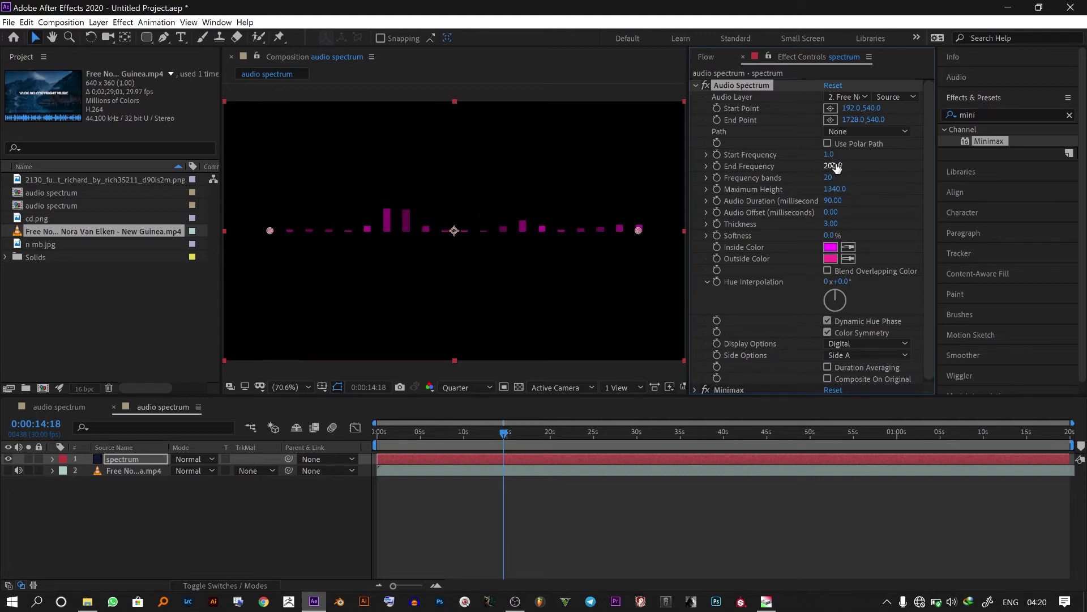
pyautogui.click(837, 166)
pyautogui.write('500')
pyautogui.press('Return')
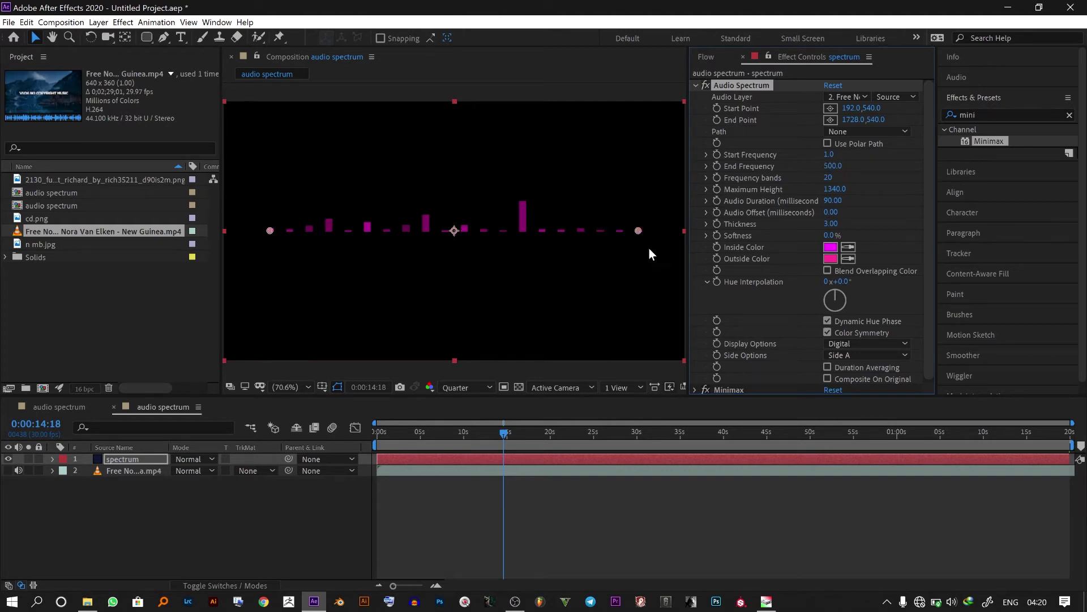
pyautogui.press('space')
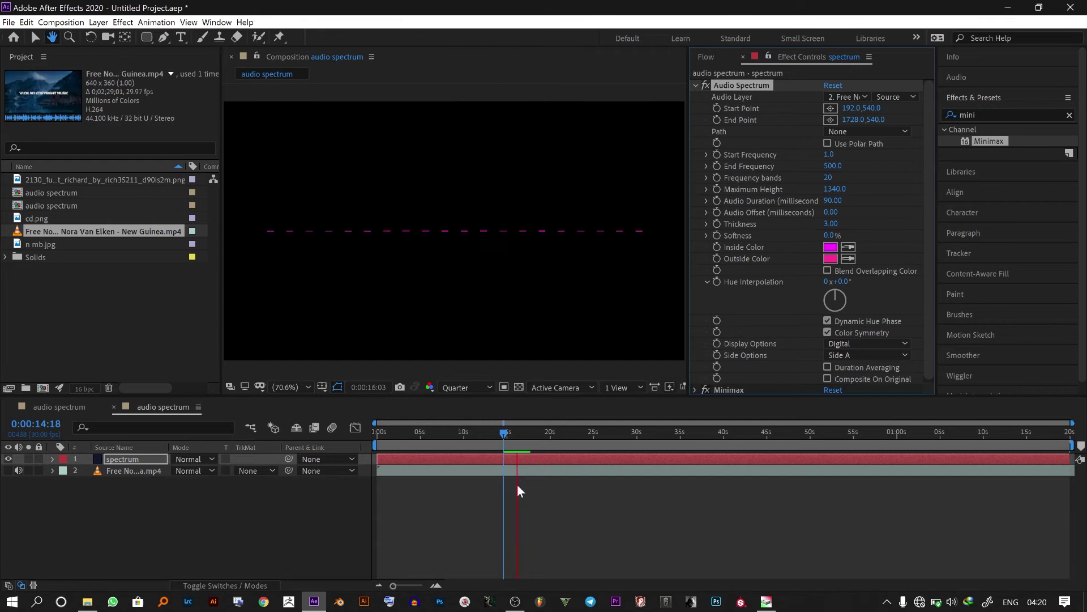
pyautogui.press('space')
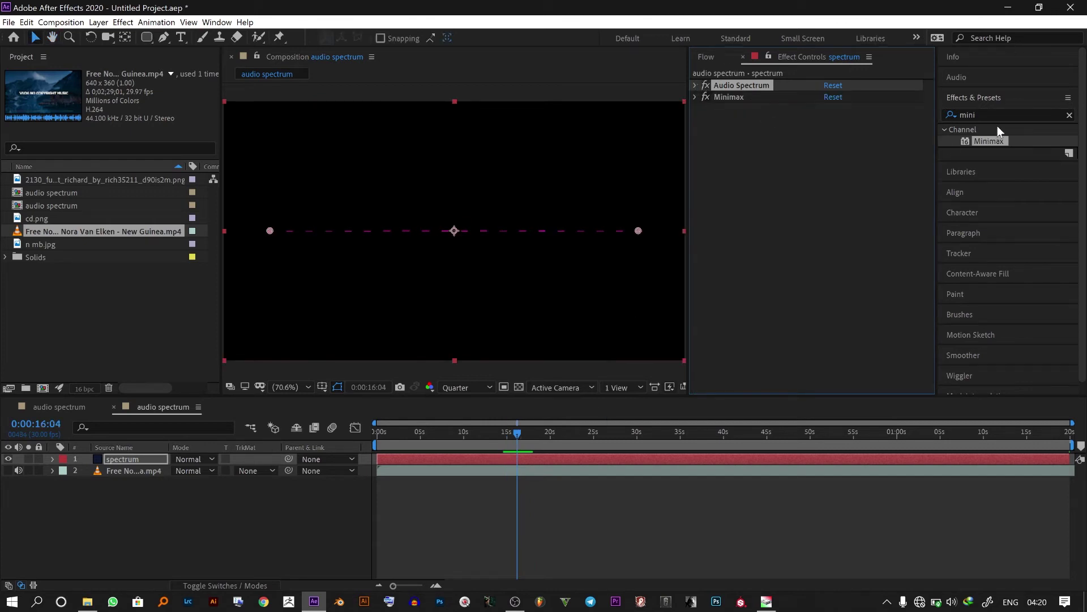
# Step: Find the Venetian Blinds effect in the effects library and apply it to the spectrum layer
pyautogui.click(748, 169)
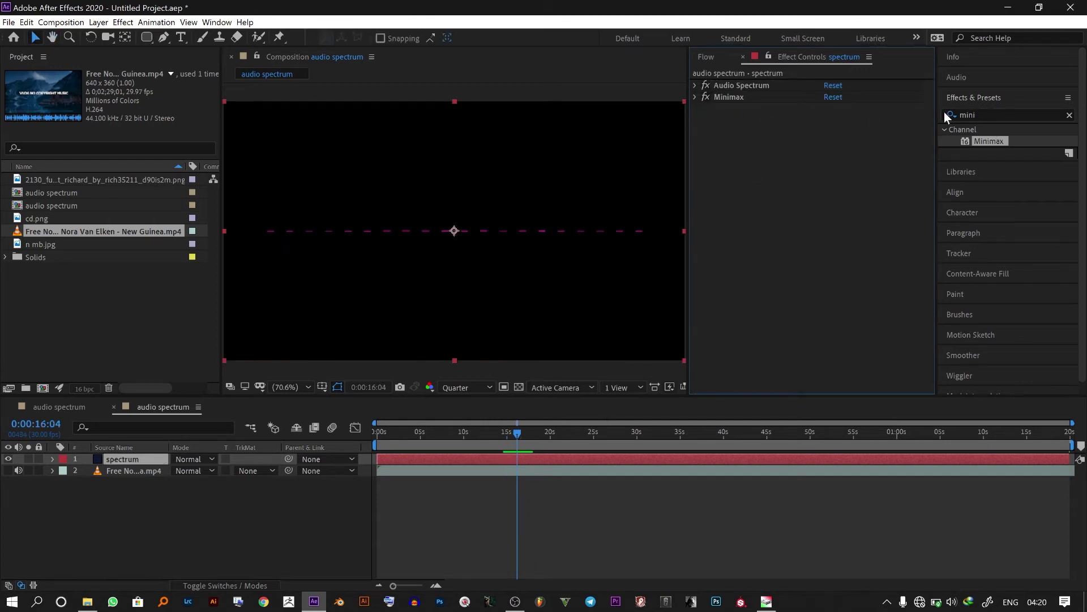
pyautogui.click(985, 113)
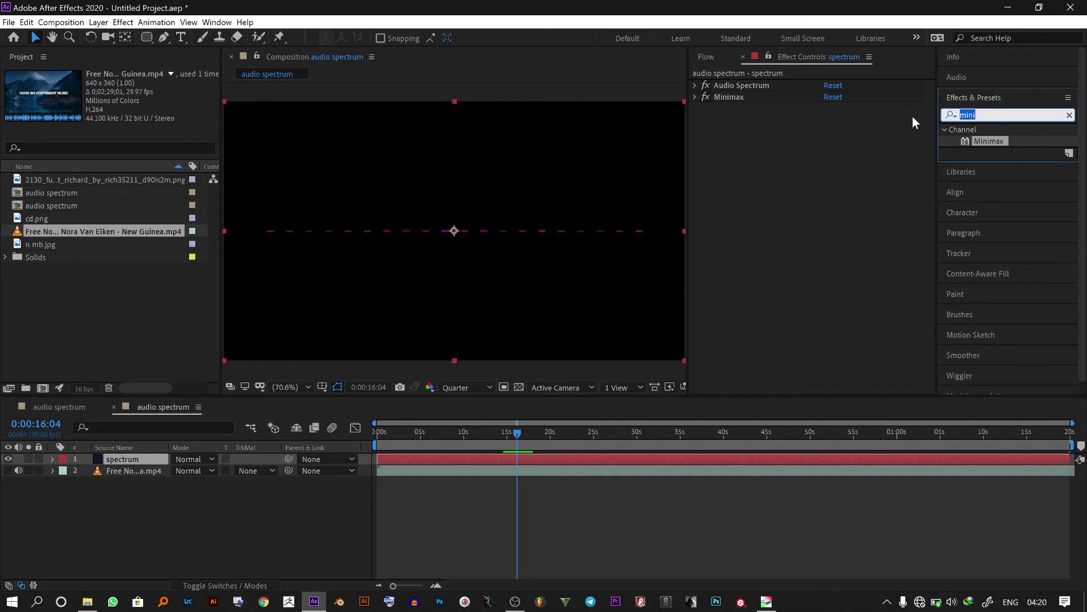
pyautogui.write('veni')
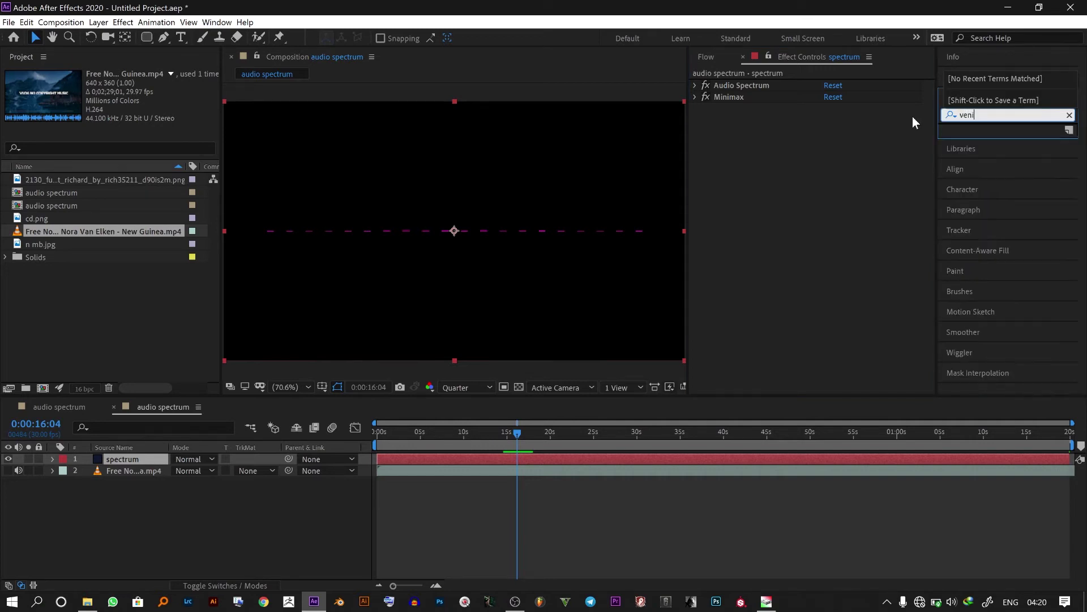
pyautogui.press('BackSpace')
pyautogui.write('e')
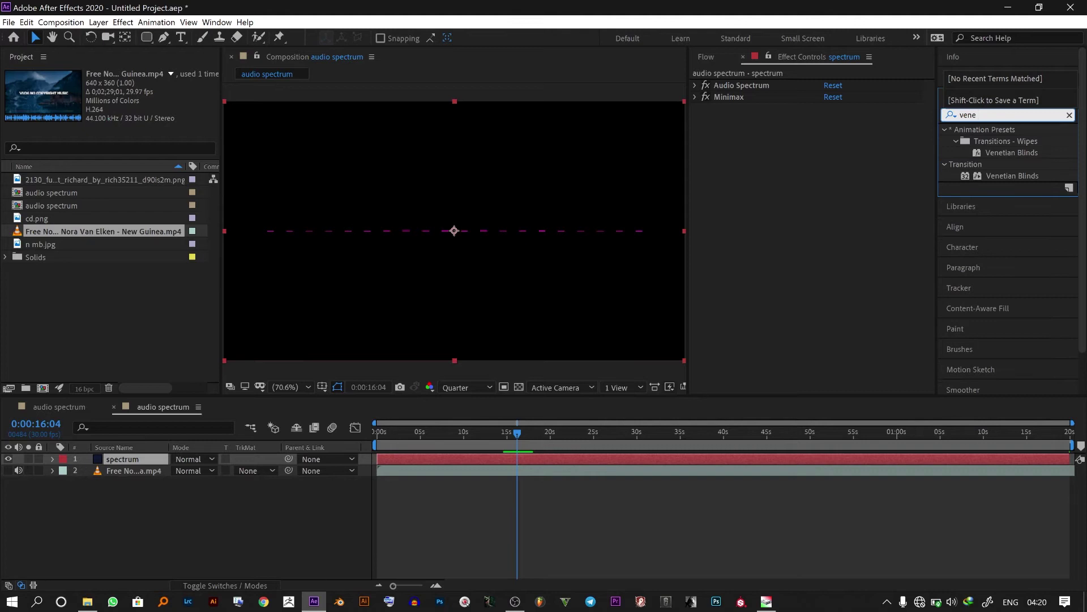
pyautogui.moveTo(1024, 176); pyautogui.dragTo(158, 461)
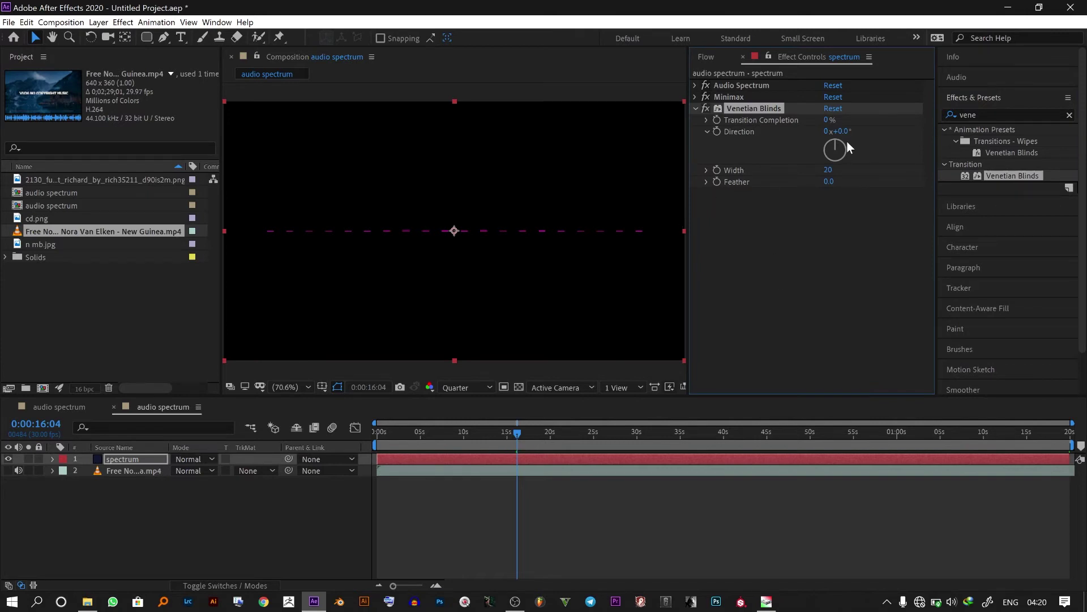
# Step: Set Venetian Blinds to Direction 90°, Transition Completion 37% and Width 32, using the frame at 0:00:17:12 to judge the bars
pyautogui.click(841, 131)
pyautogui.write('90')
pyautogui.press('Return')
pyautogui.moveTo(519, 435); pyautogui.dragTo(527, 435)
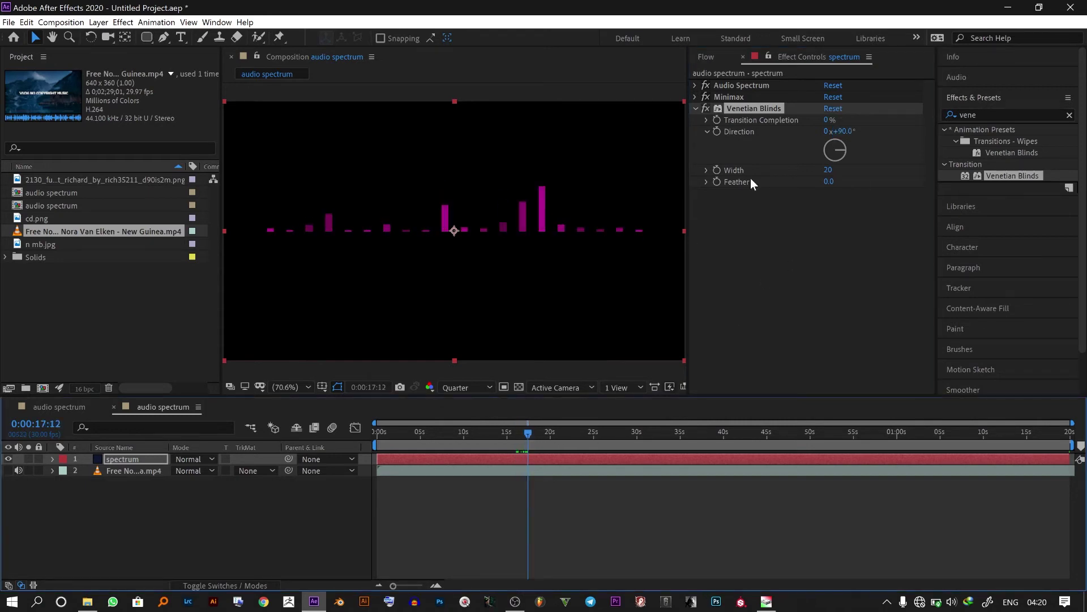
pyautogui.moveTo(826, 121)
pyautogui.mouseDown()
pyautogui.moveTo(876, 114)
pyautogui.moveTo(822, 125)
pyautogui.mouseUp()
pyautogui.moveTo(829, 170); pyautogui.dragTo(839, 171)
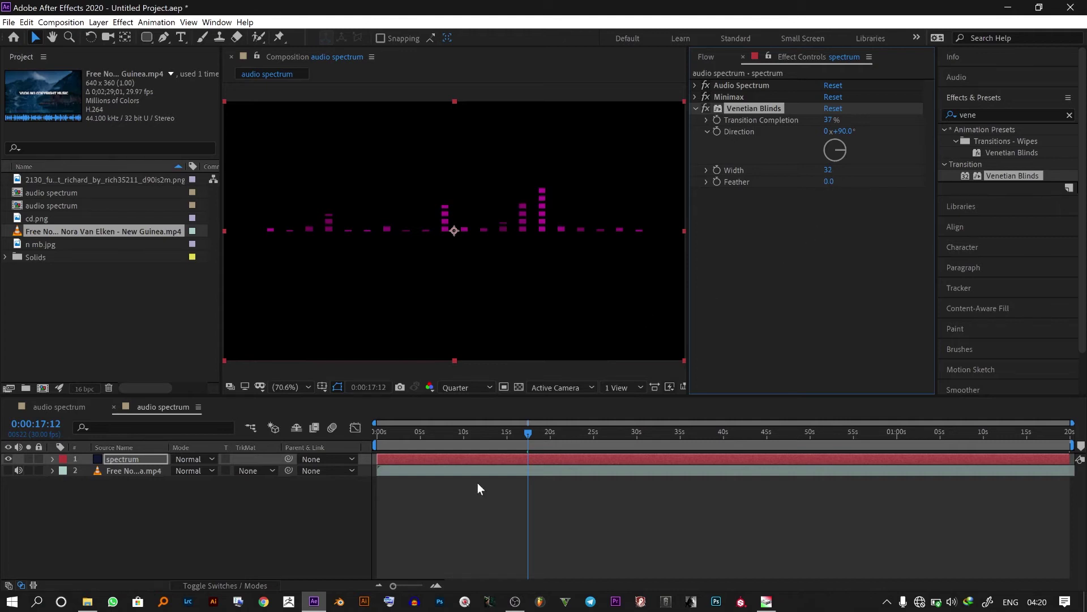
pyautogui.click(696, 110)
# Step: Apply the Fill effect to the spectrum layer and set its color to white (FFFFFF)
pyautogui.click(1013, 115)
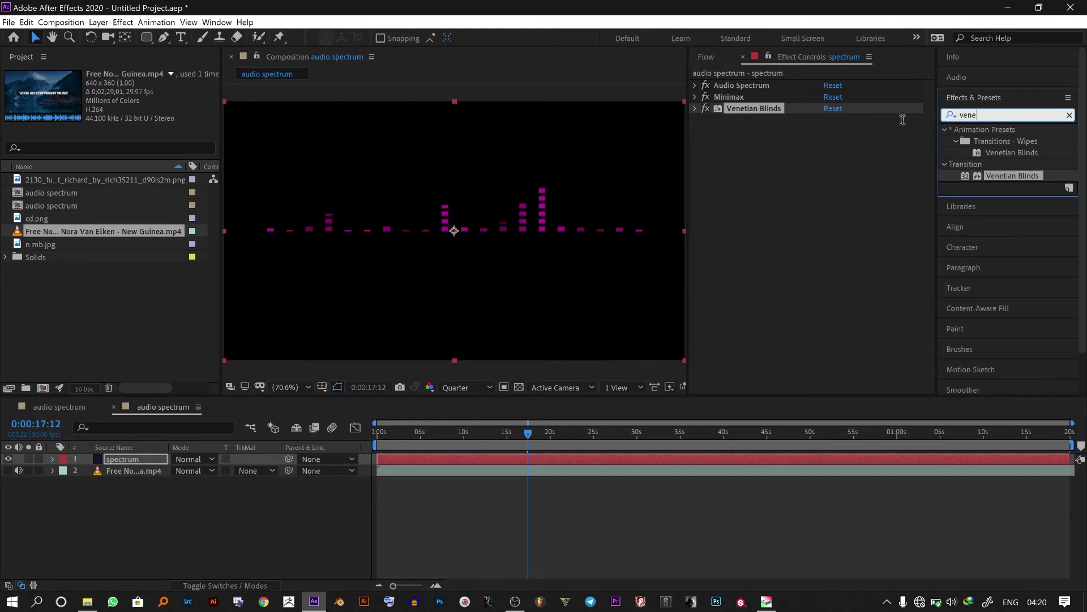
pyautogui.write('fill')
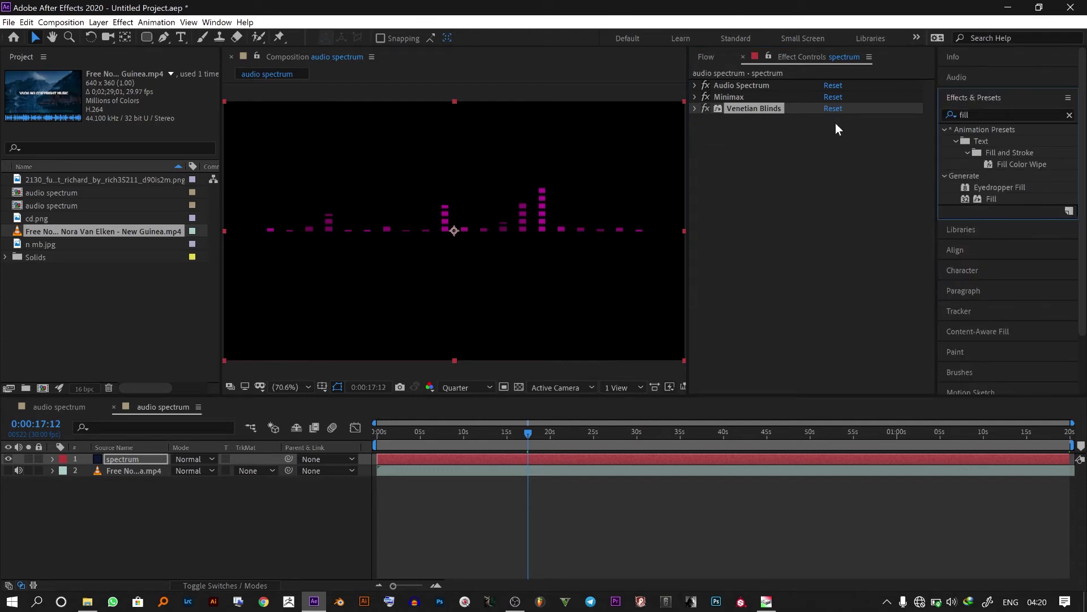
pyautogui.moveTo(987, 198); pyautogui.dragTo(840, 213)
pyautogui.click(829, 153)
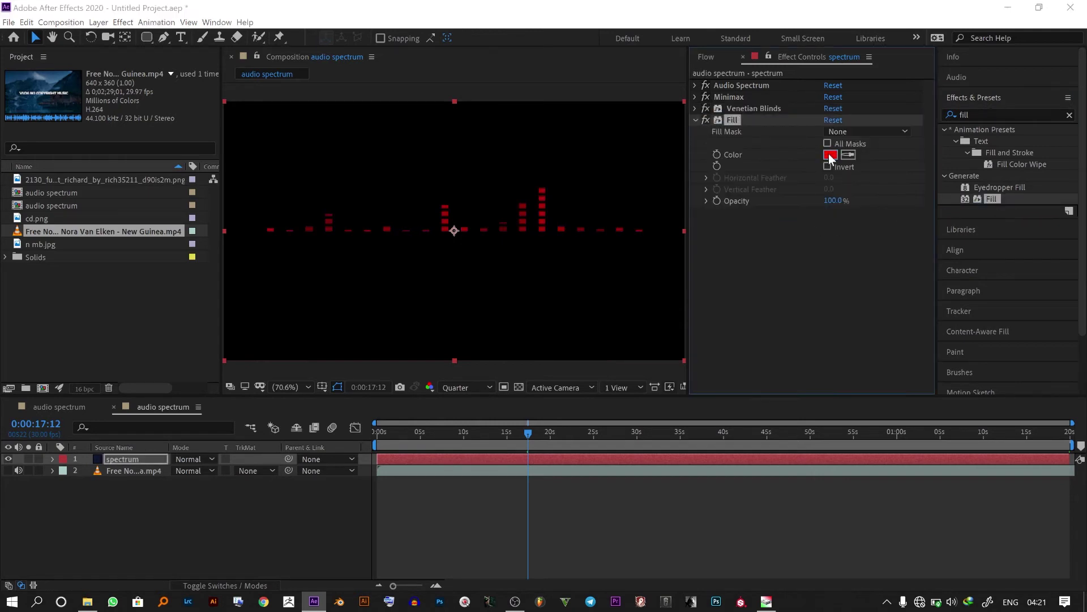
pyautogui.moveTo(133, 90); pyautogui.dragTo(1, 23)
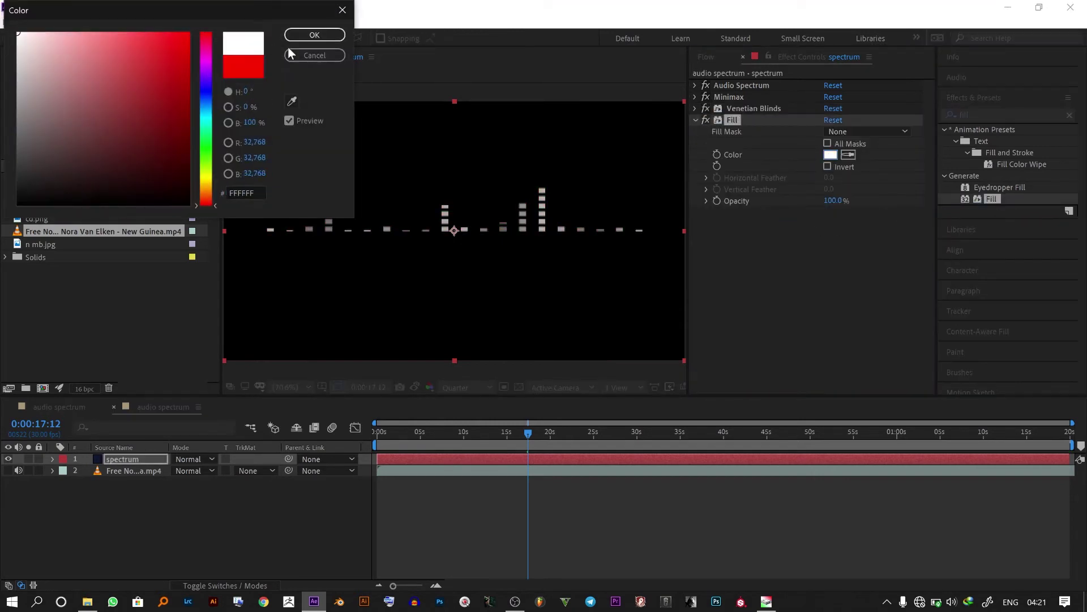
pyautogui.click(314, 35)
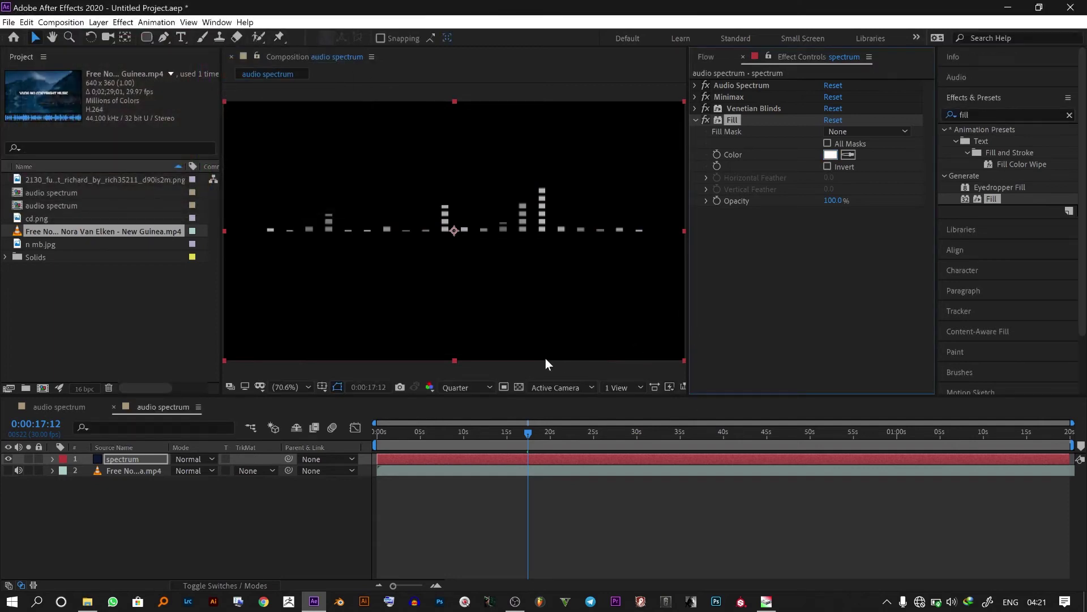
pyautogui.click(696, 117)
pyautogui.click(754, 85)
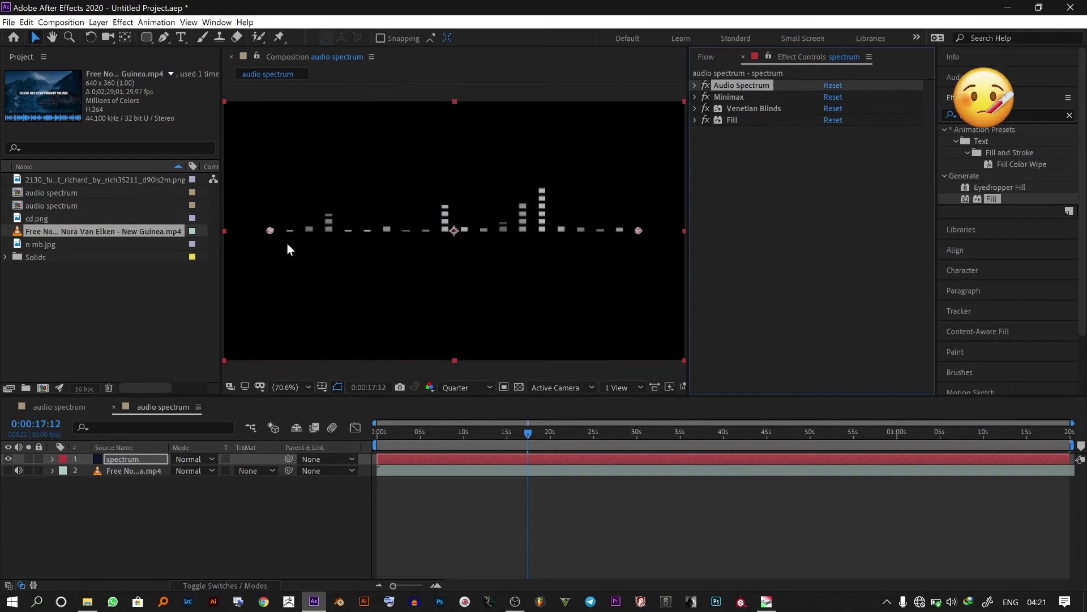
pyautogui.moveTo(271, 230)
pyautogui.mouseDown()
pyautogui.moveTo(260, 291)
pyautogui.moveTo(270, 233)
pyautogui.moveTo(249, 232)
pyautogui.moveTo(270, 232)
pyautogui.mouseUp()
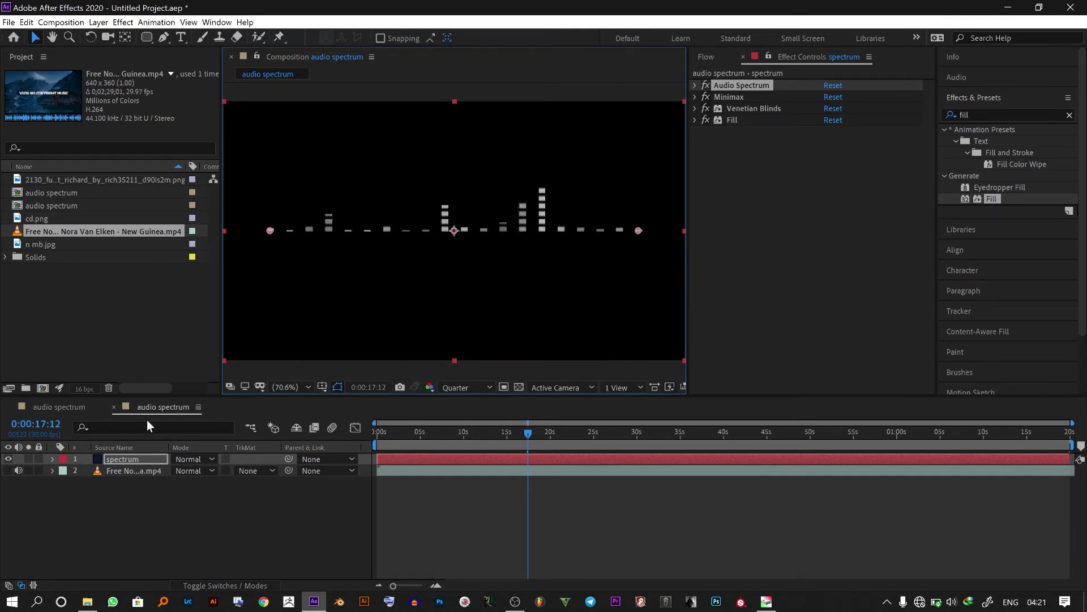
# Step: Add the composition containing the spectrum bars as the uppermost layer of the main city-background composition
pyautogui.click(67, 410)
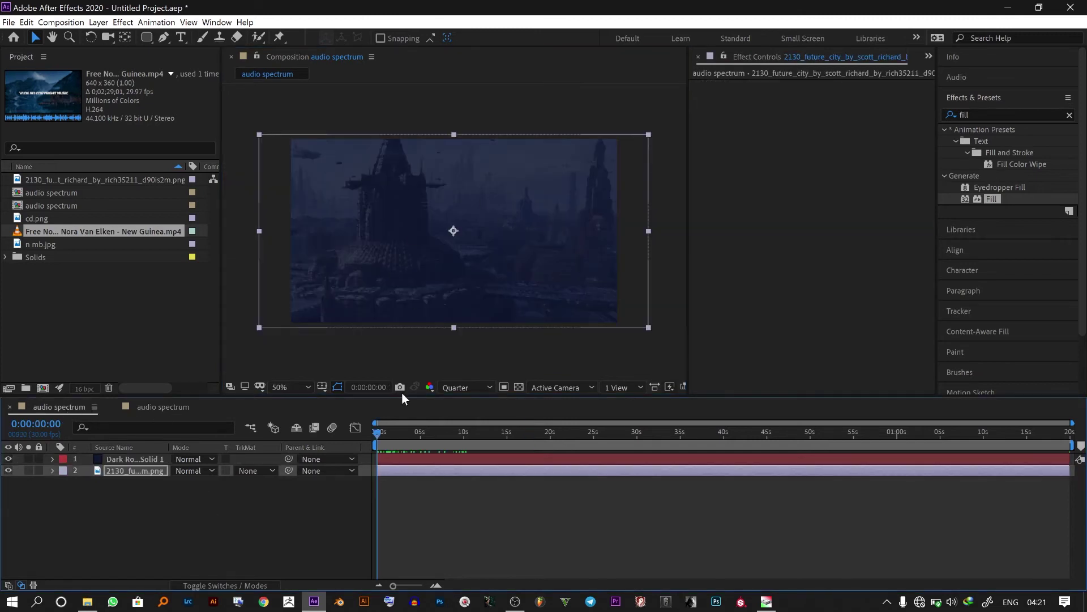
pyautogui.click(143, 511)
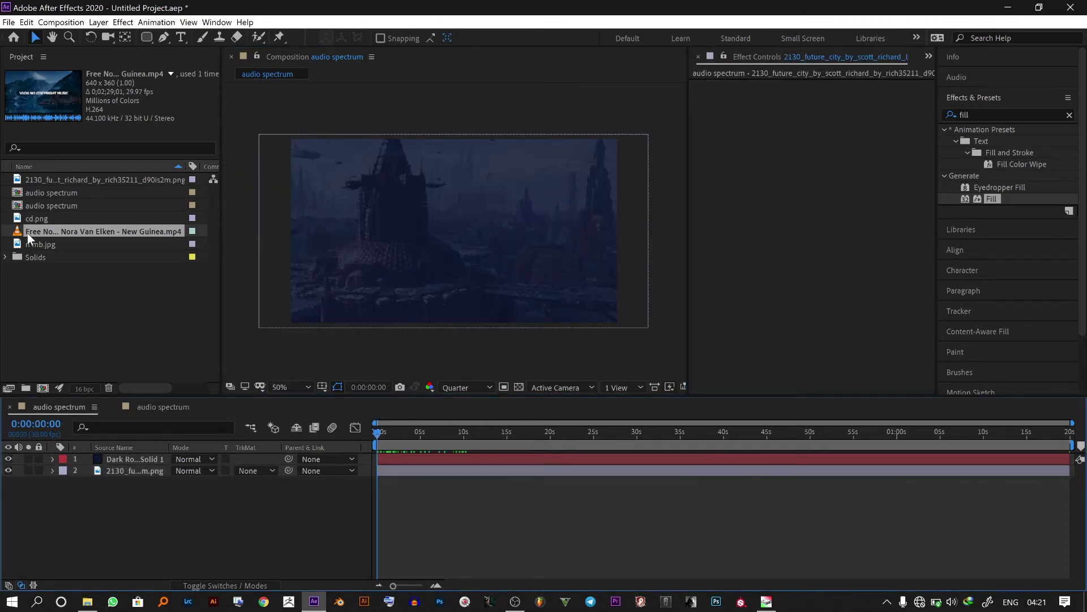
pyautogui.click(63, 204)
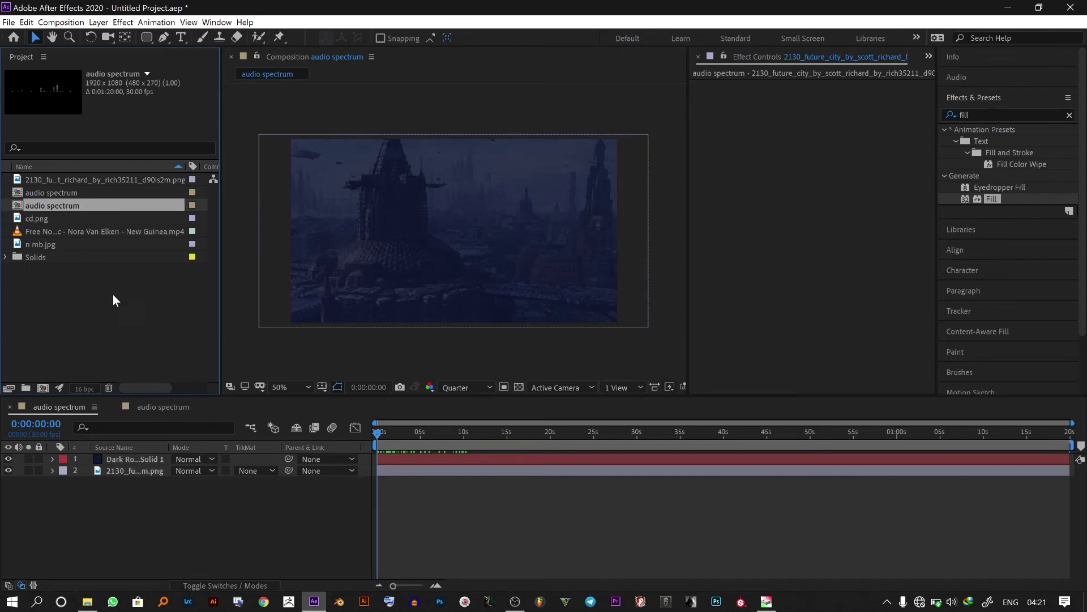
pyautogui.click(60, 194)
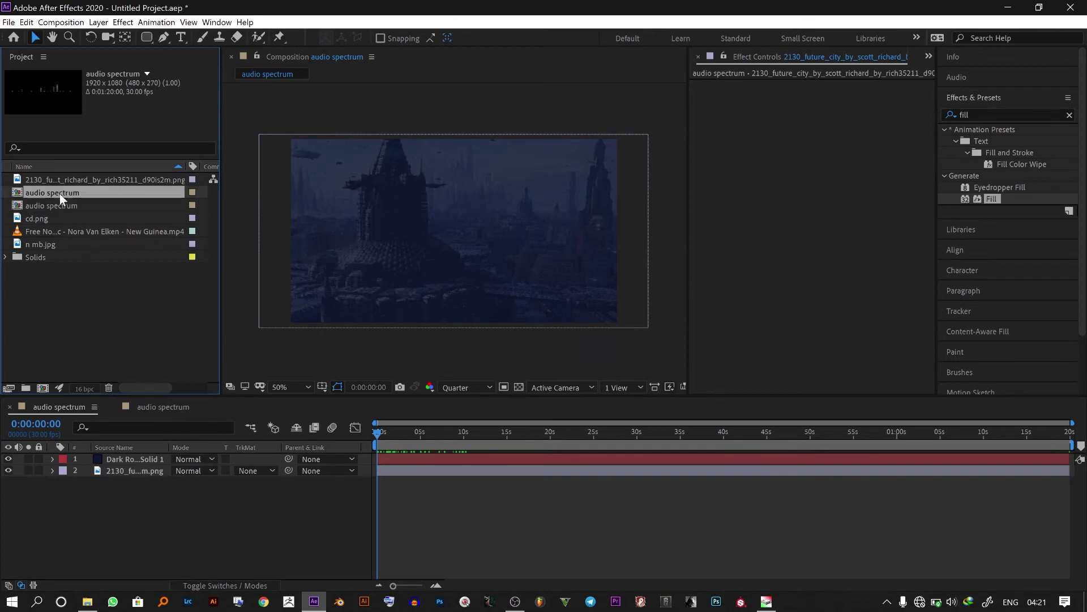
pyautogui.click(59, 207)
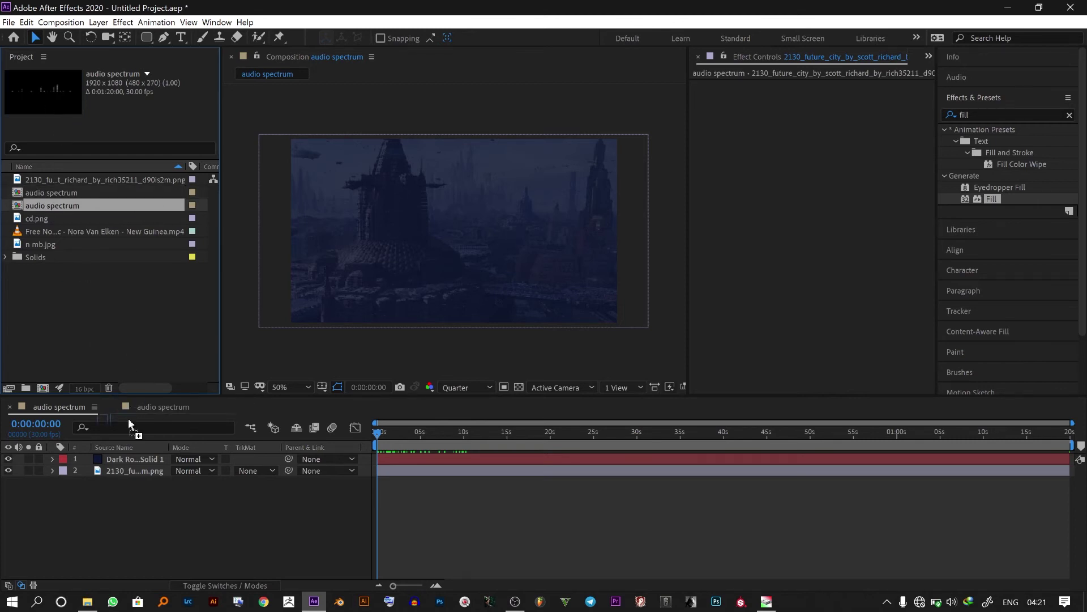
pyautogui.moveTo(128, 418); pyautogui.dragTo(127, 457)
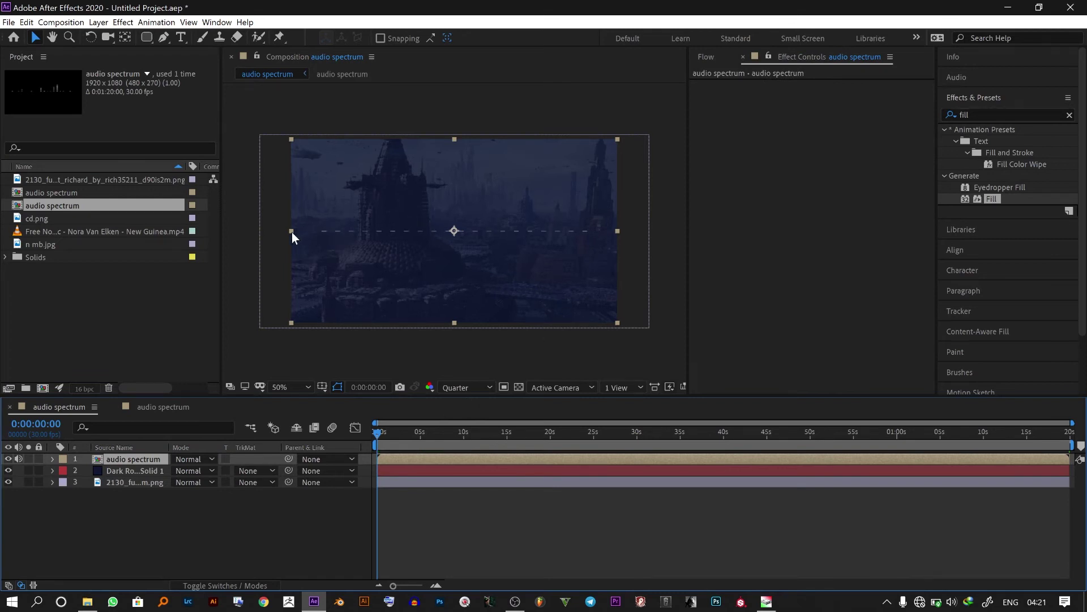
# Step: Scale the nested audio spectrum layer down to about half size, move it into the right half of the frame, and preview it at 0:00:13:19
pyautogui.moveTo(291, 232); pyautogui.dragTo(376, 233)
pyautogui.moveTo(452, 236); pyautogui.dragTo(505, 233)
pyautogui.moveTo(381, 433); pyautogui.dragTo(499, 440)
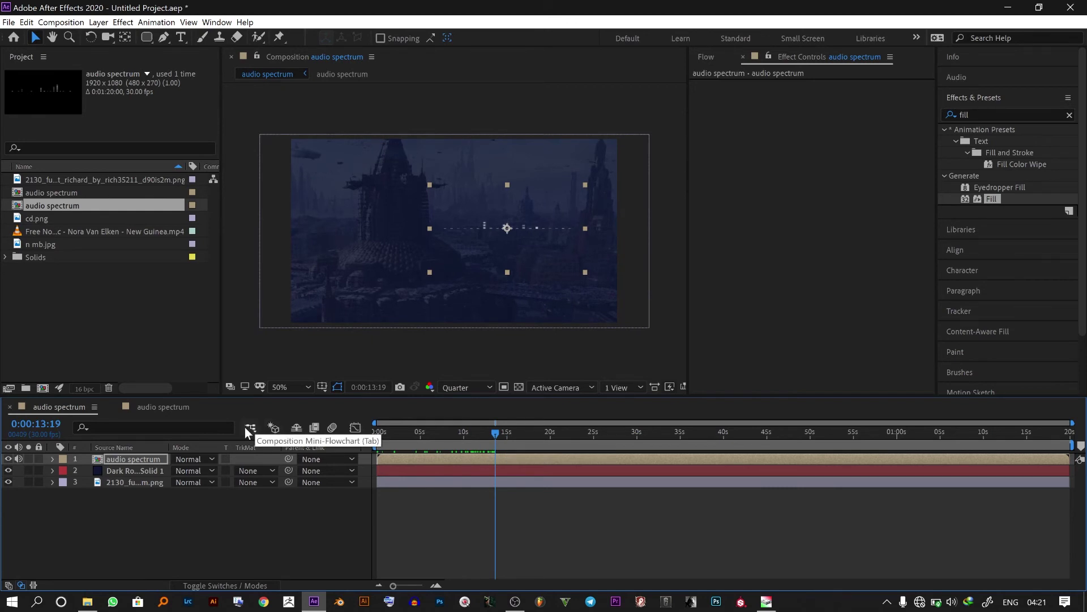
# Step: In the spectrum composition, set the Minimax Radius to 6 to thin the bars
pyautogui.click(182, 405)
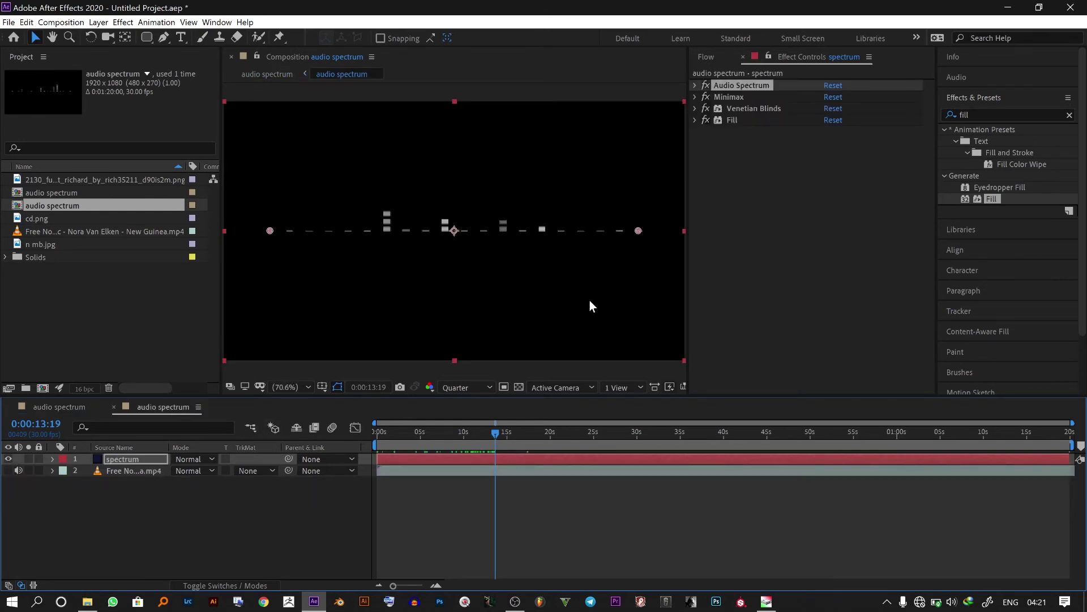
pyautogui.moveTo(497, 440); pyautogui.dragTo(526, 430)
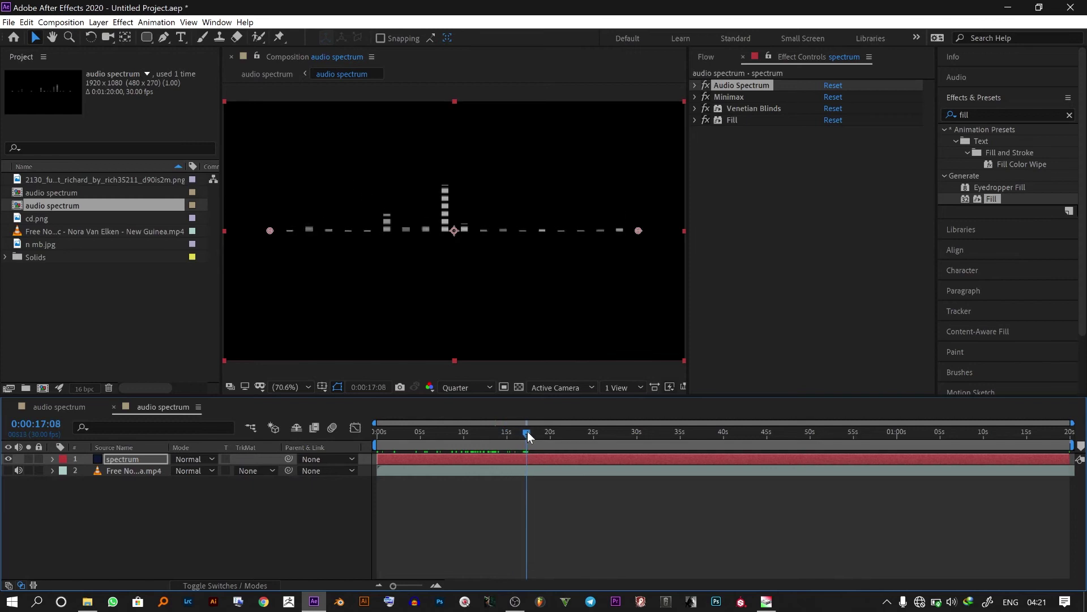
pyautogui.click(696, 96)
pyautogui.moveTo(834, 120); pyautogui.dragTo(828, 118)
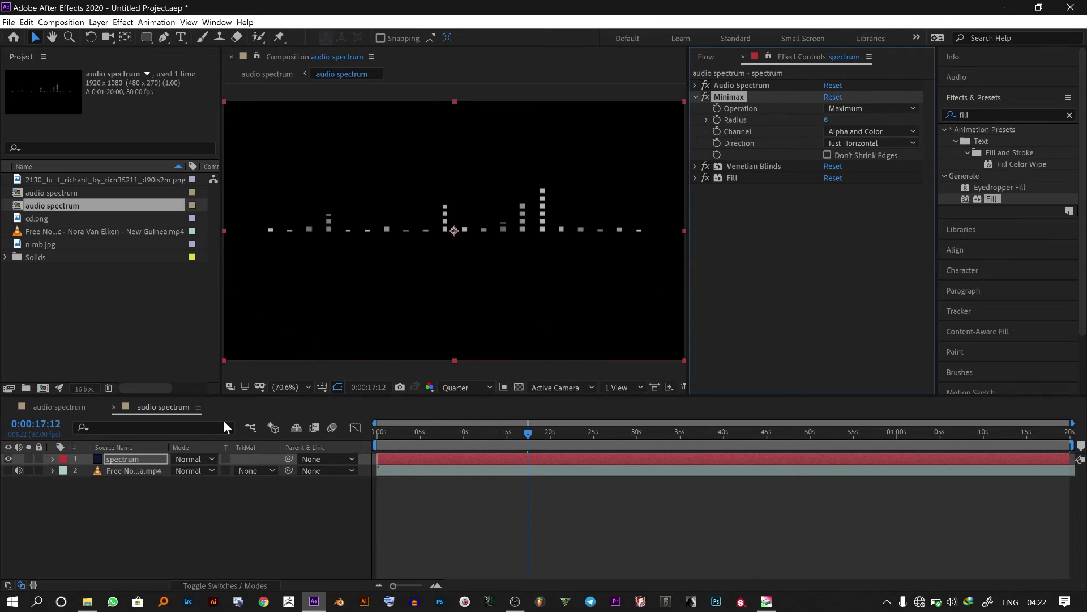
# Step: Add n mb.jpg as the uppermost layer of the main composition and scale it down in the left half of the frame
pyautogui.click(70, 405)
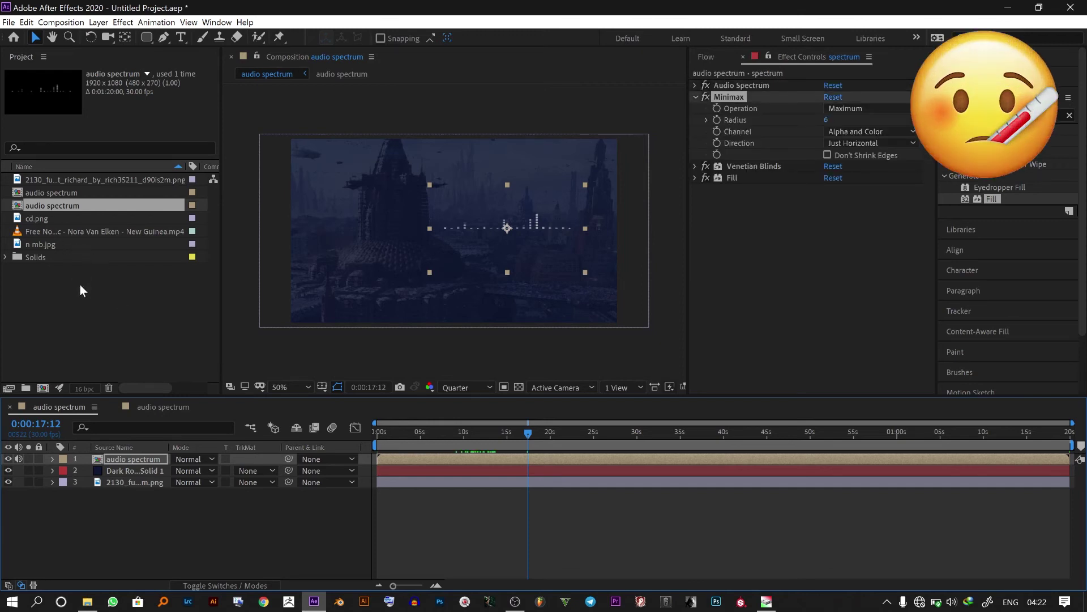
pyautogui.click(28, 223)
pyautogui.click(33, 245)
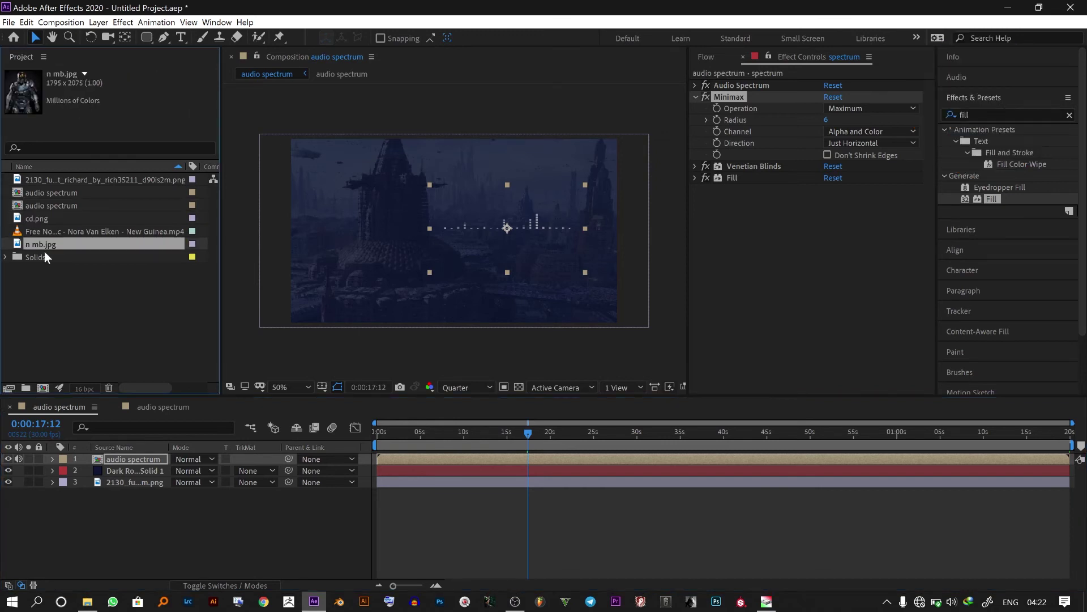
pyautogui.moveTo(137, 446); pyautogui.dragTo(135, 456)
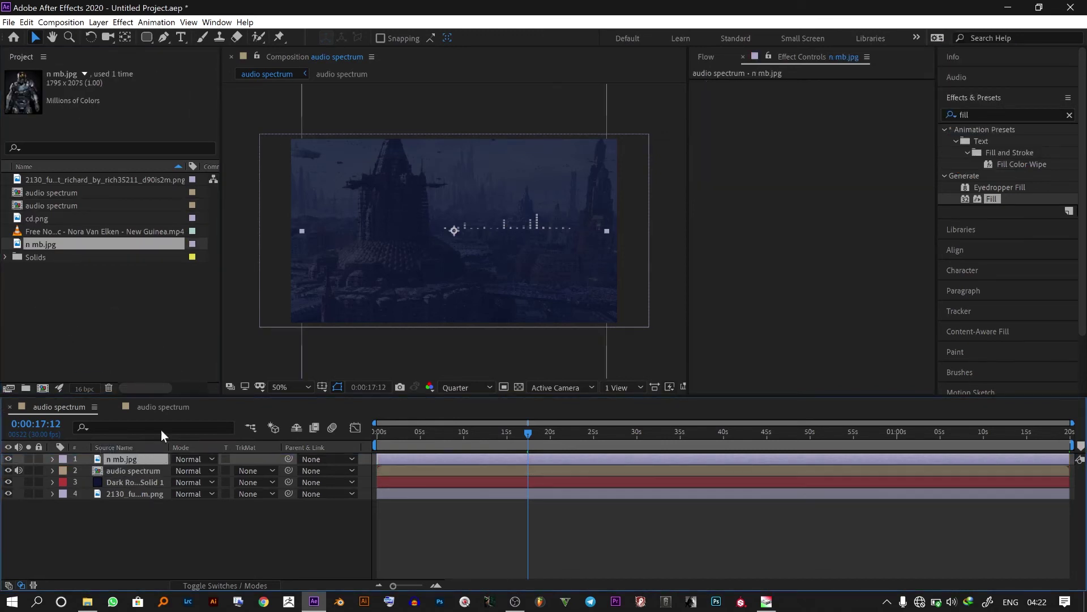
pyautogui.moveTo(607, 237); pyautogui.dragTo(383, 240)
# Step: Place cd.png above n mb.jpg, scaled down over the picture, and use it as that layer's Alpha Matte
pyautogui.moveTo(59, 218); pyautogui.dragTo(151, 454)
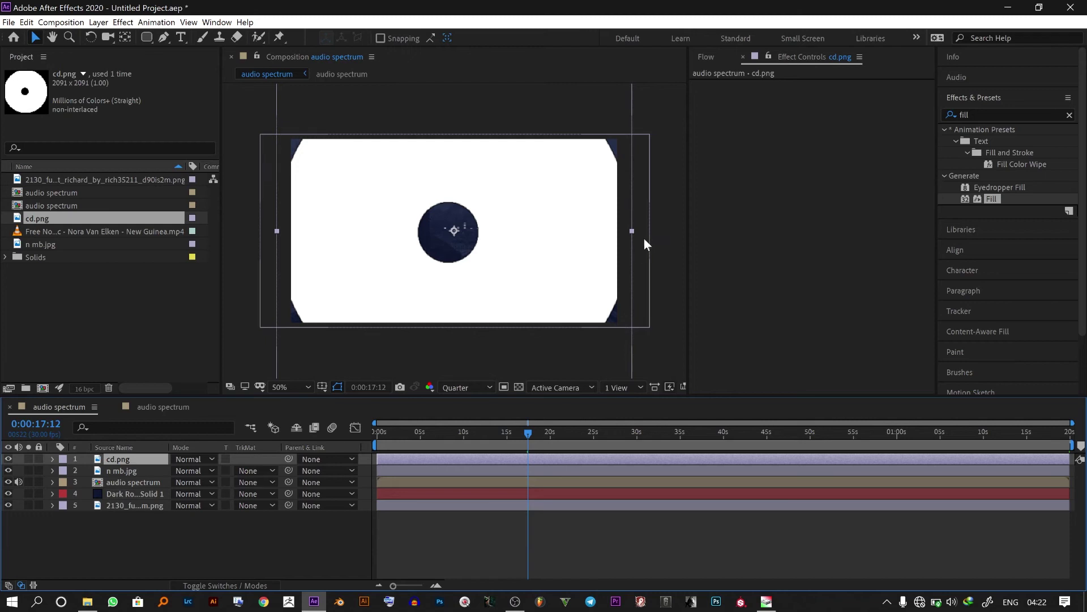
pyautogui.moveTo(633, 229); pyautogui.dragTo(376, 219)
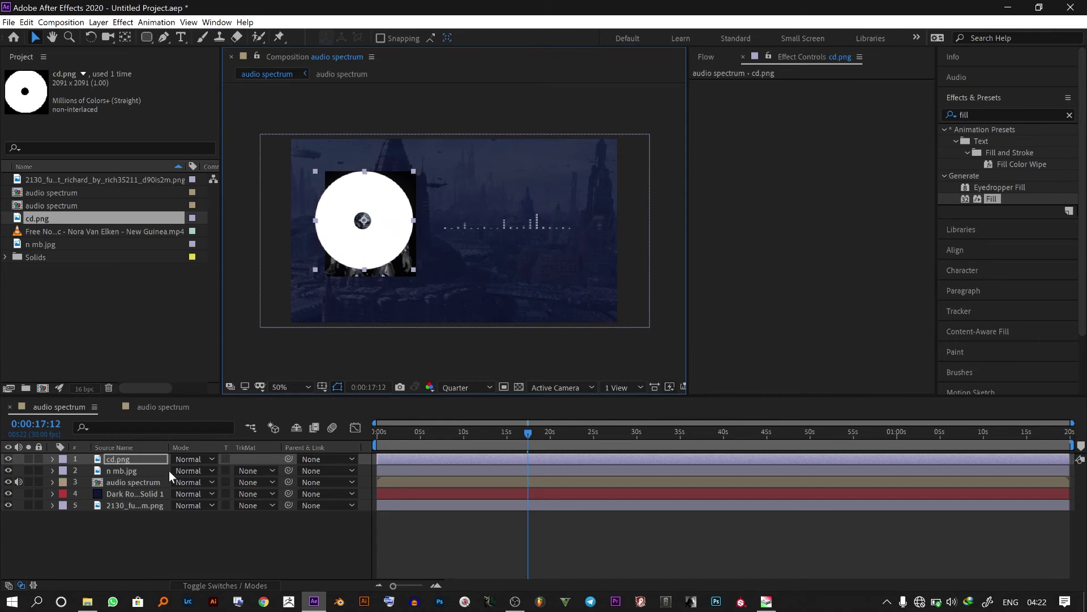
pyautogui.click(252, 470)
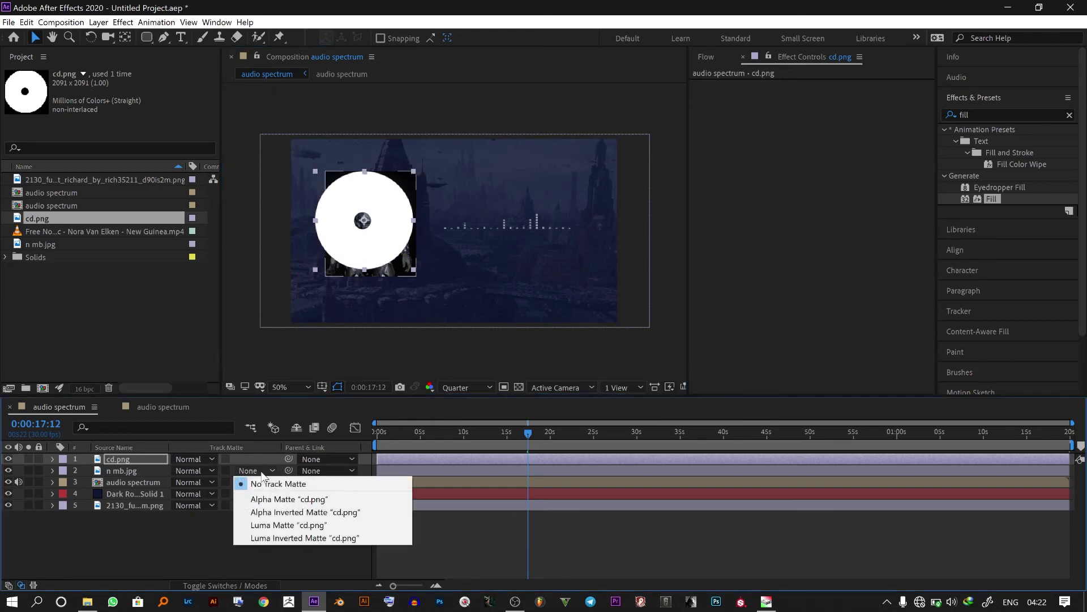
pyautogui.click(282, 496)
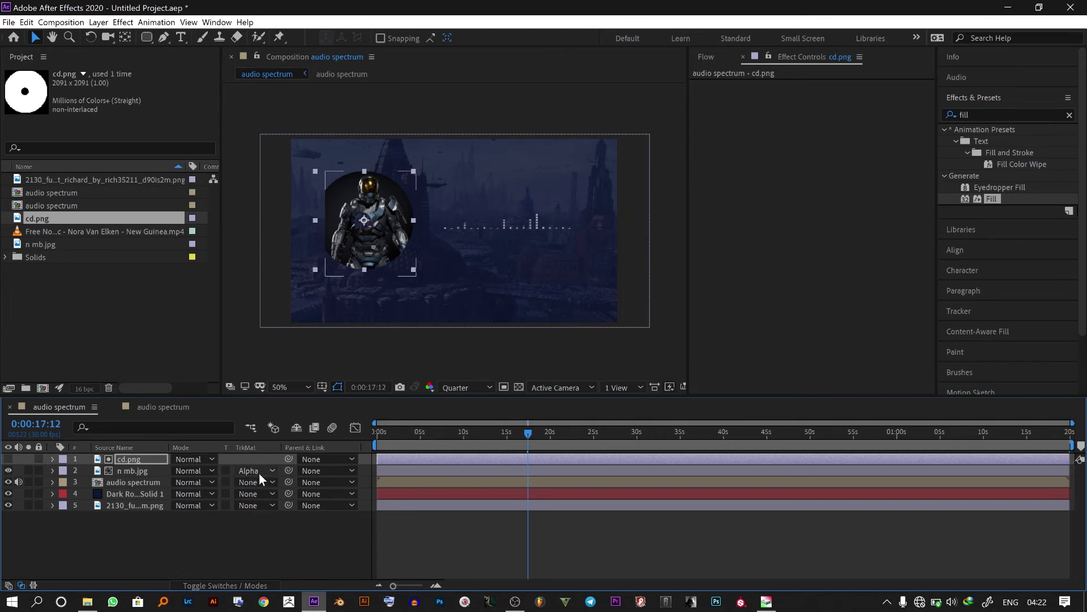
pyautogui.click(240, 587)
pyautogui.click(240, 587)
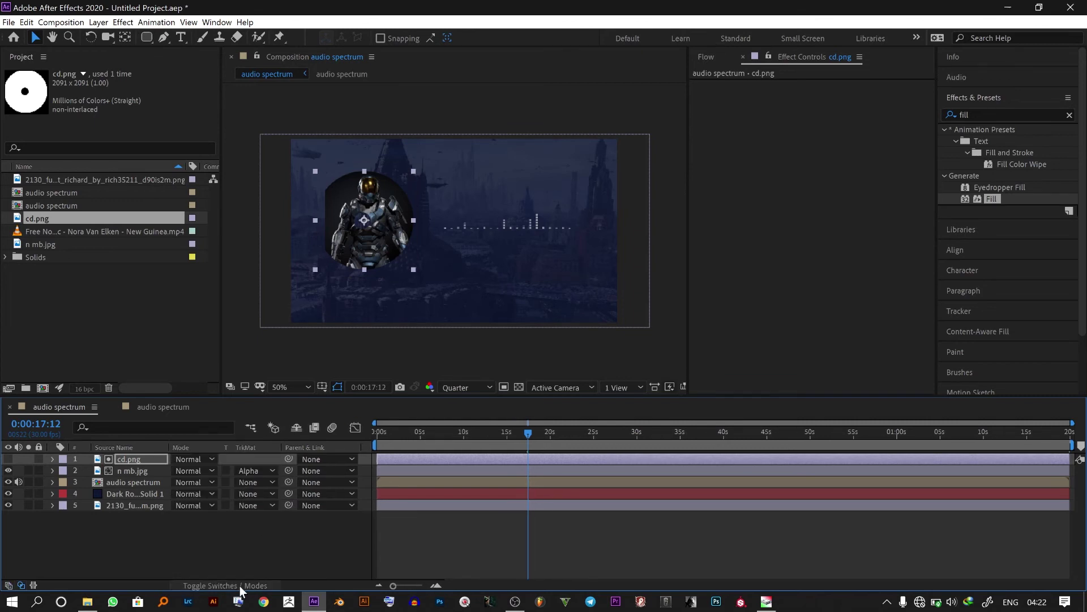
pyautogui.click(240, 586)
pyautogui.click(240, 587)
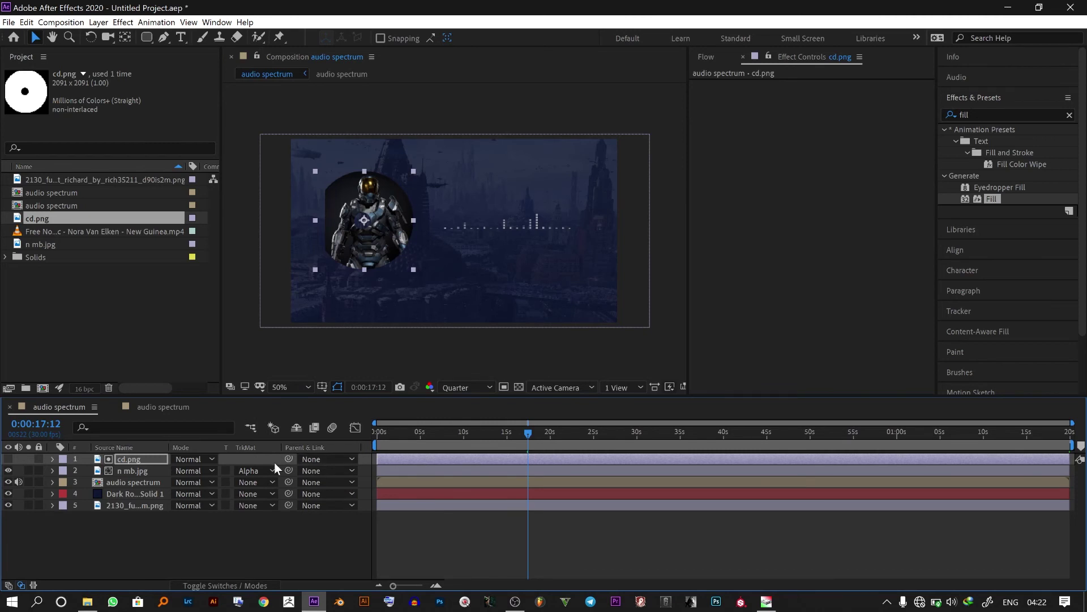
# Step: Enlarge and reposition the n mb.jpg layer so the armored figure fills the disc-shaped matte
pyautogui.click(124, 471)
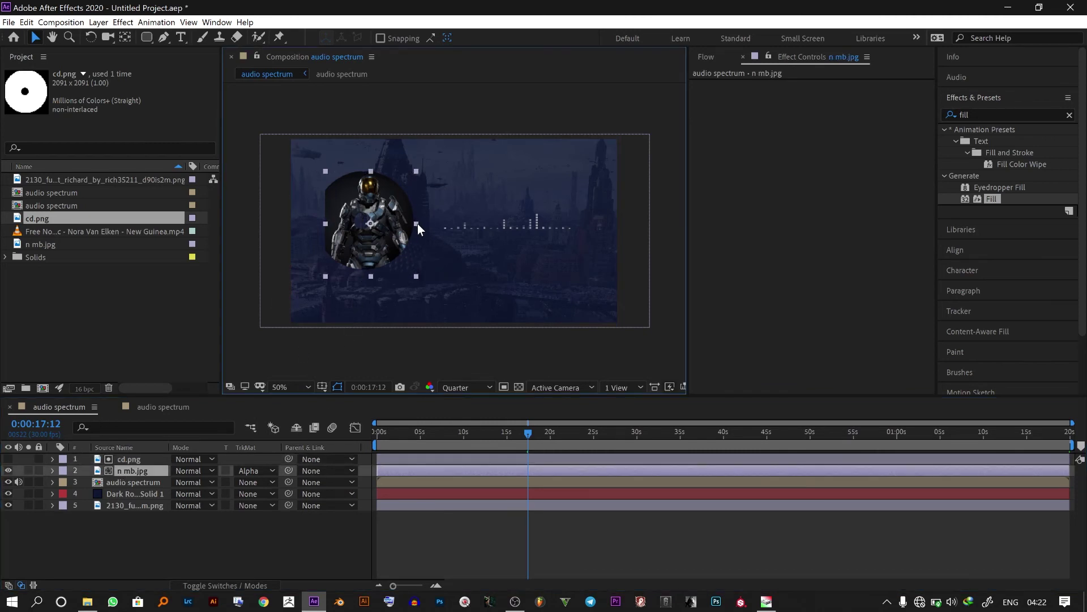
pyautogui.moveTo(417, 223)
pyautogui.mouseDown()
pyautogui.moveTo(426, 226)
pyautogui.moveTo(399, 229)
pyautogui.mouseUp()
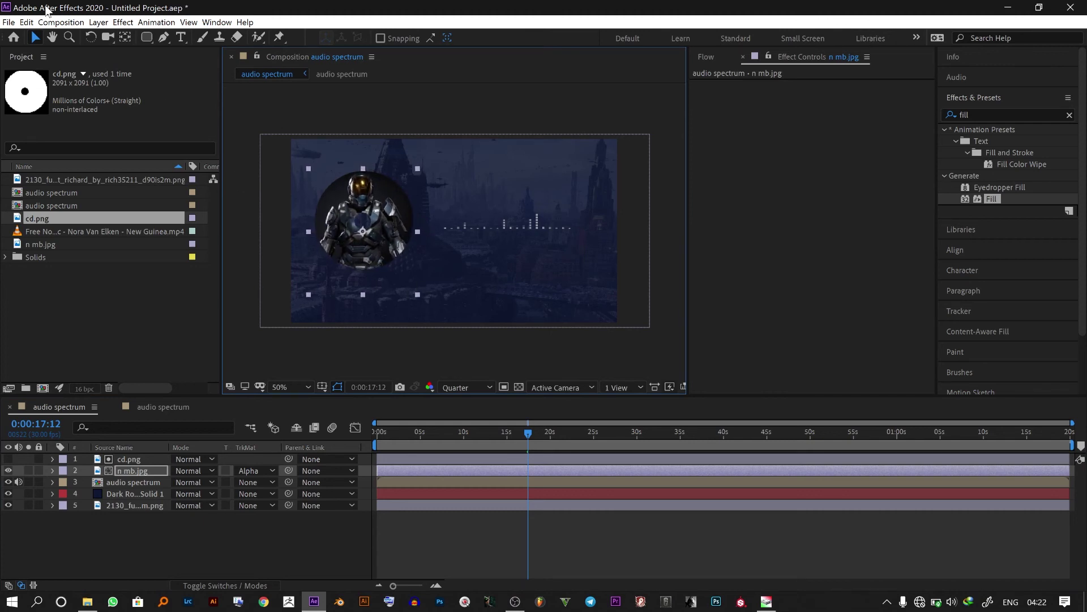
# Step: Scale down the disc picture by resizing n mb.jpg and its cd.png matte together, and shift it toward the spectrum bars
pyautogui.click(129, 460)
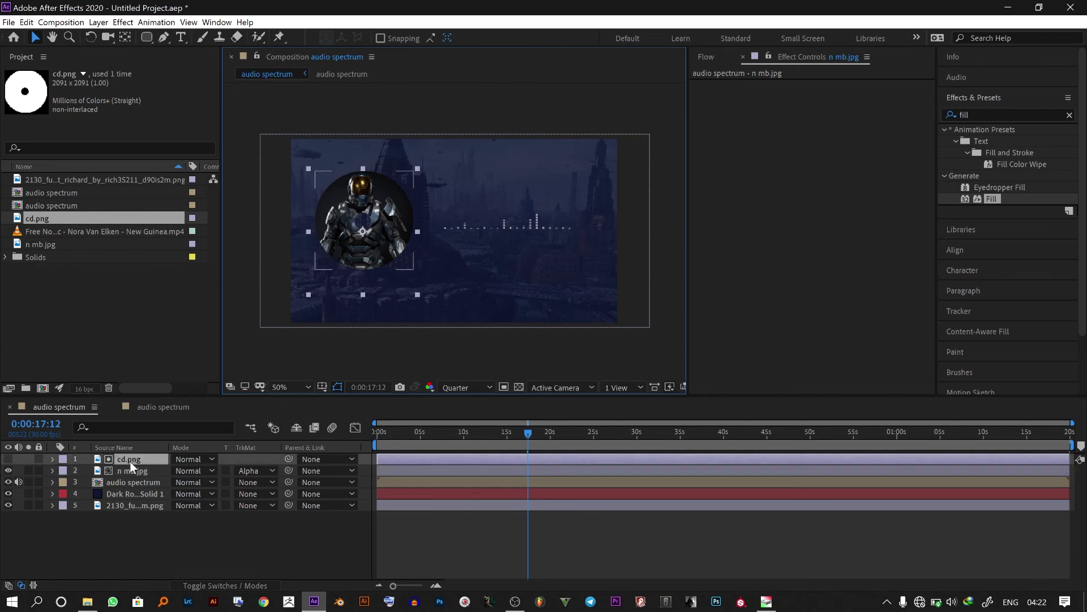
pyautogui.click(151, 521)
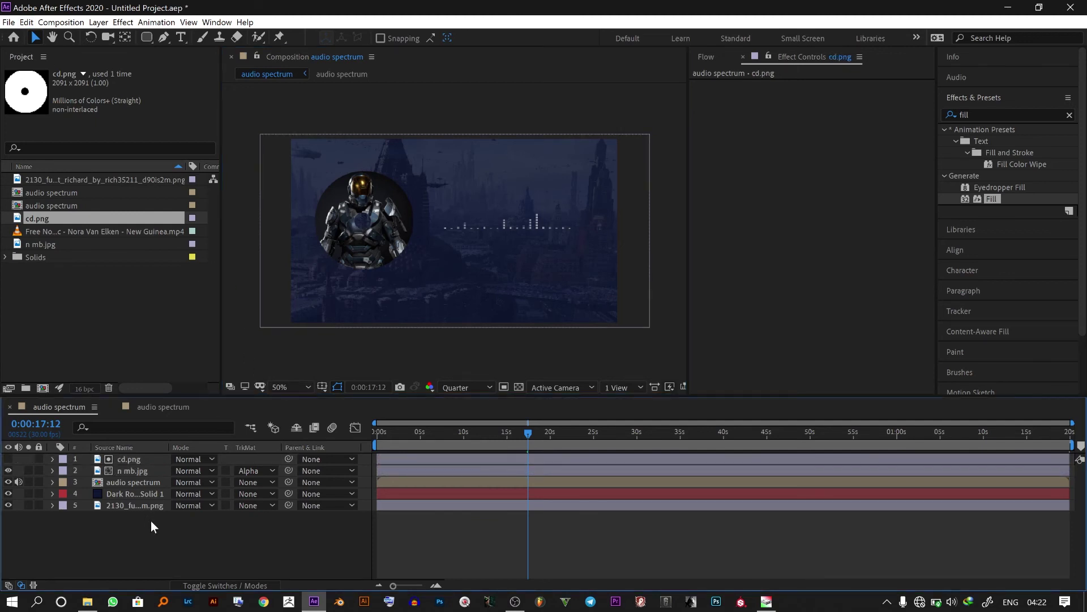
pyautogui.click(158, 473)
pyautogui.keyDown('ctrl'); pyautogui.click(151, 458); pyautogui.keyUp('ctrl')
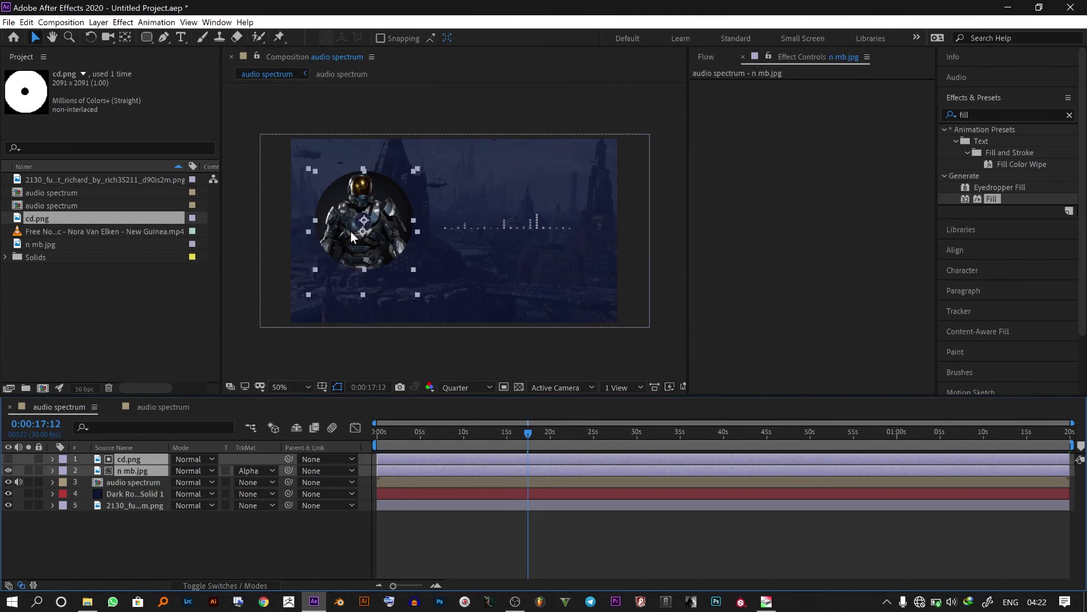
pyautogui.moveTo(311, 231); pyautogui.dragTo(372, 238)
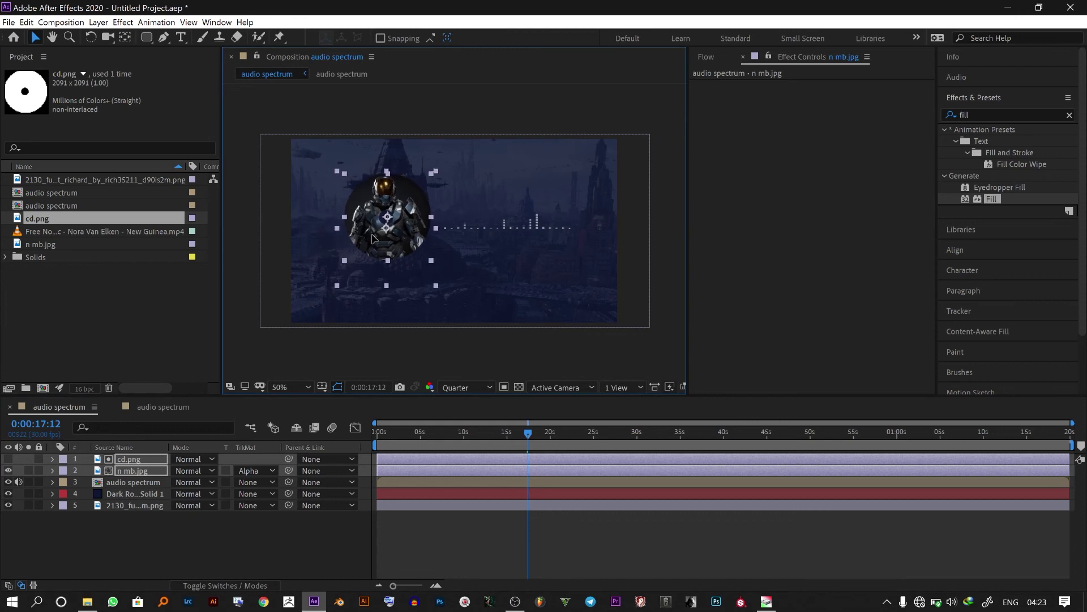
# Step: Add a second copy of n mb.jpg as the uppermost layer, scaled down at the left edge of the frame beside the disc picture
pyautogui.click(73, 286)
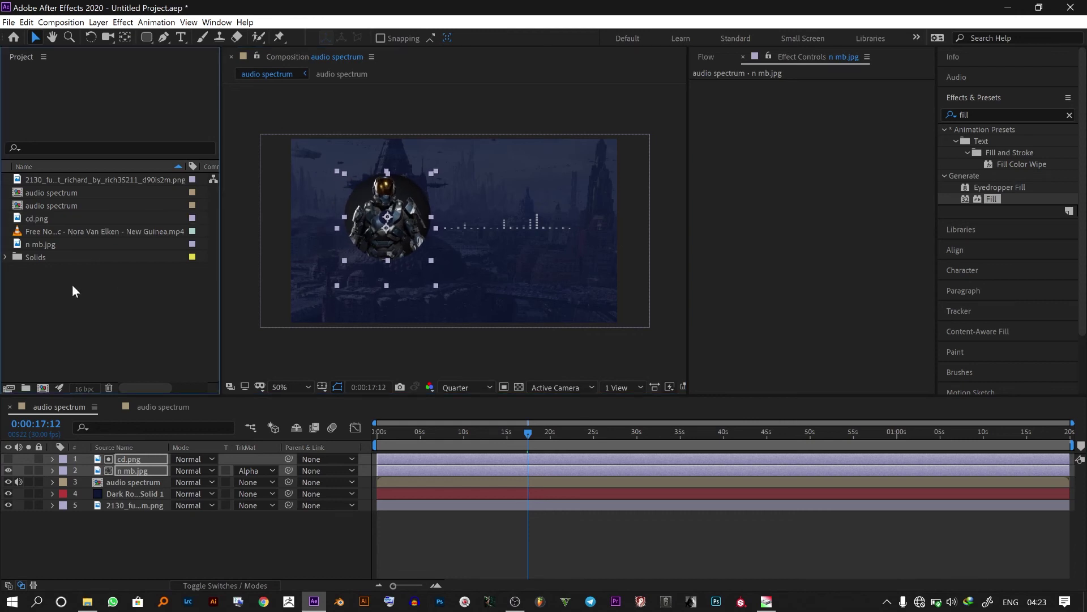
pyautogui.click(44, 222)
pyautogui.moveTo(42, 243); pyautogui.dragTo(422, 271)
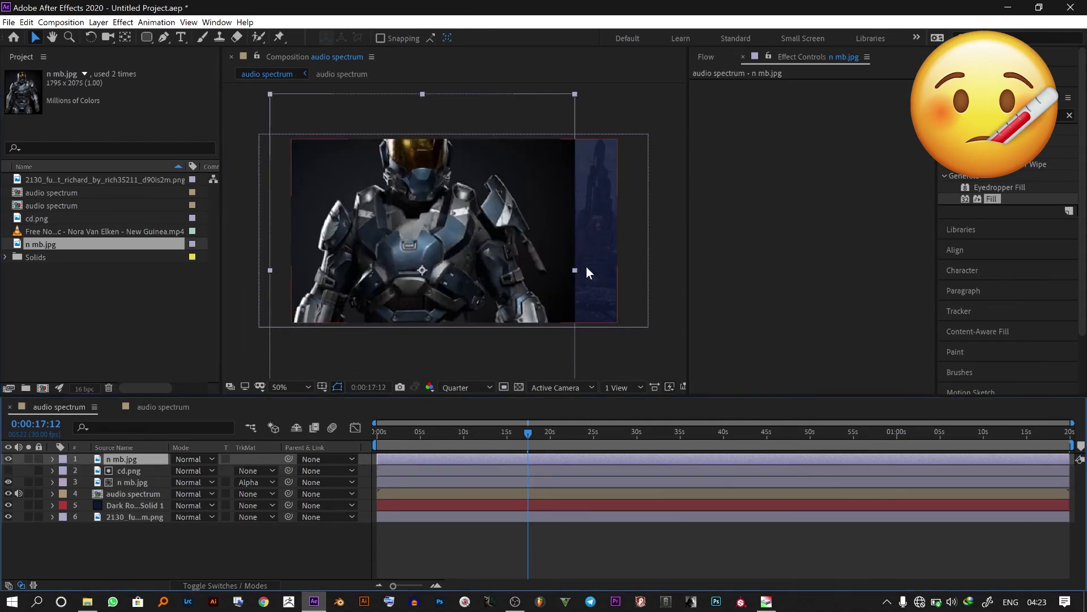
pyautogui.moveTo(575, 270); pyautogui.dragTo(337, 227)
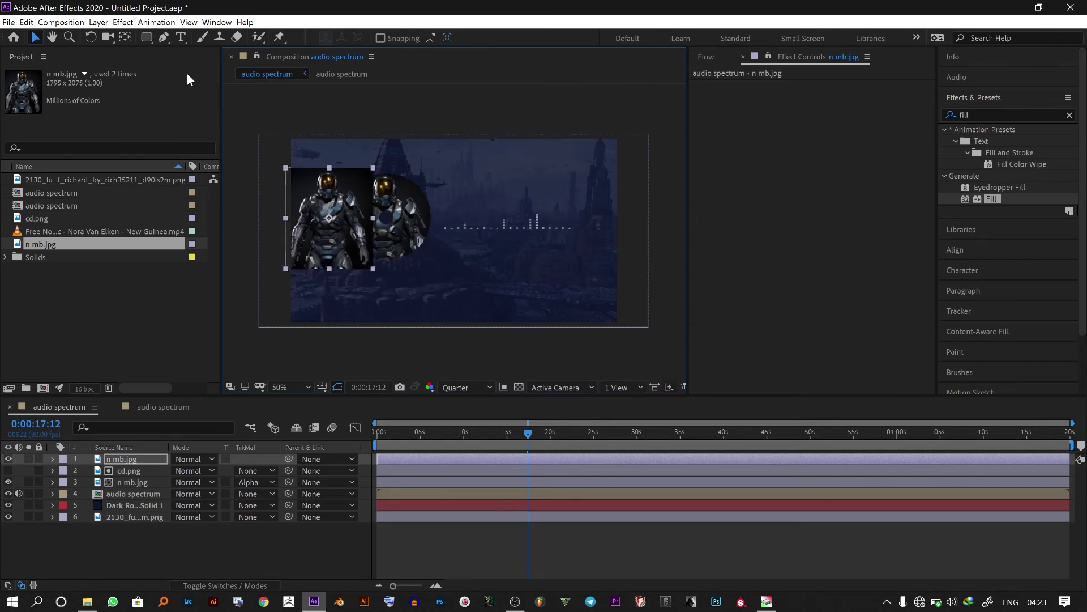
pyautogui.click(150, 36)
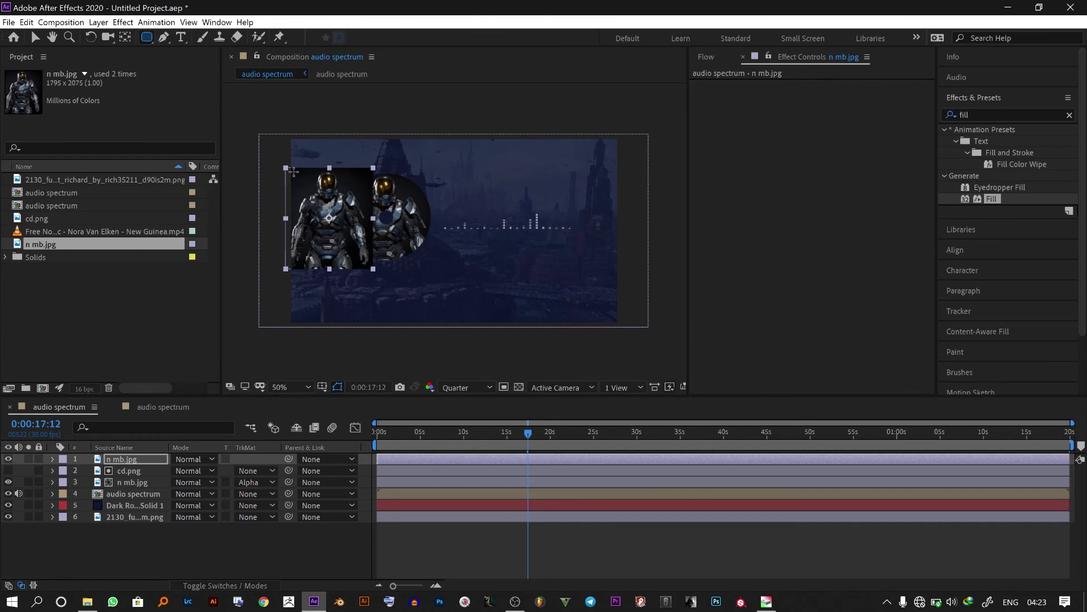
pyautogui.moveTo(294, 171); pyautogui.dragTo(357, 233)
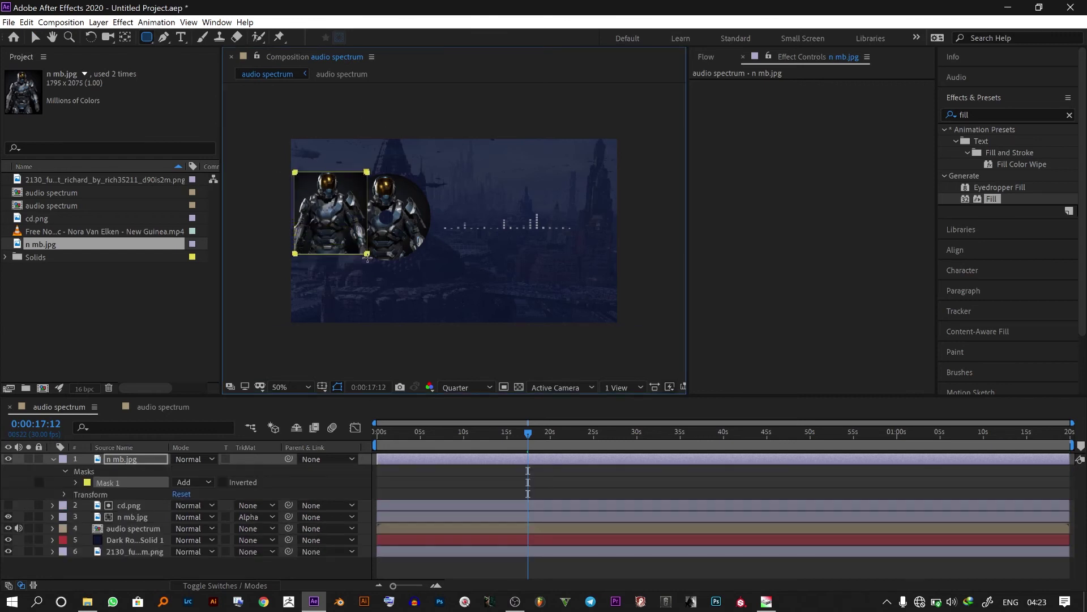
pyautogui.hotkey('ctrl', 'z')
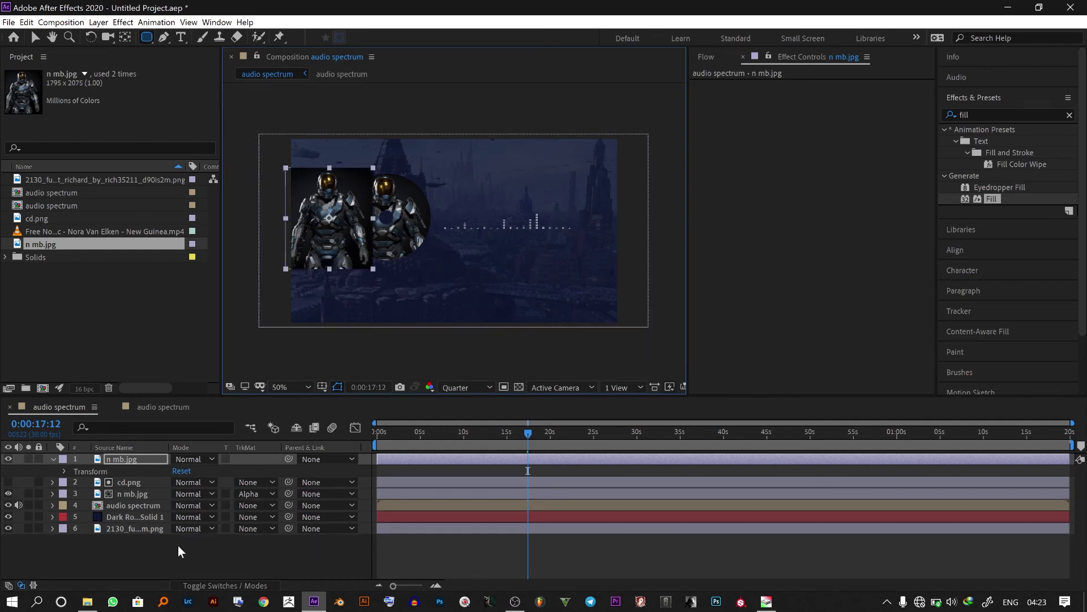
# Step: Draw a white rounded rectangle as a separate shape layer covering the uncropped n mb.jpg picture
pyautogui.click(177, 545)
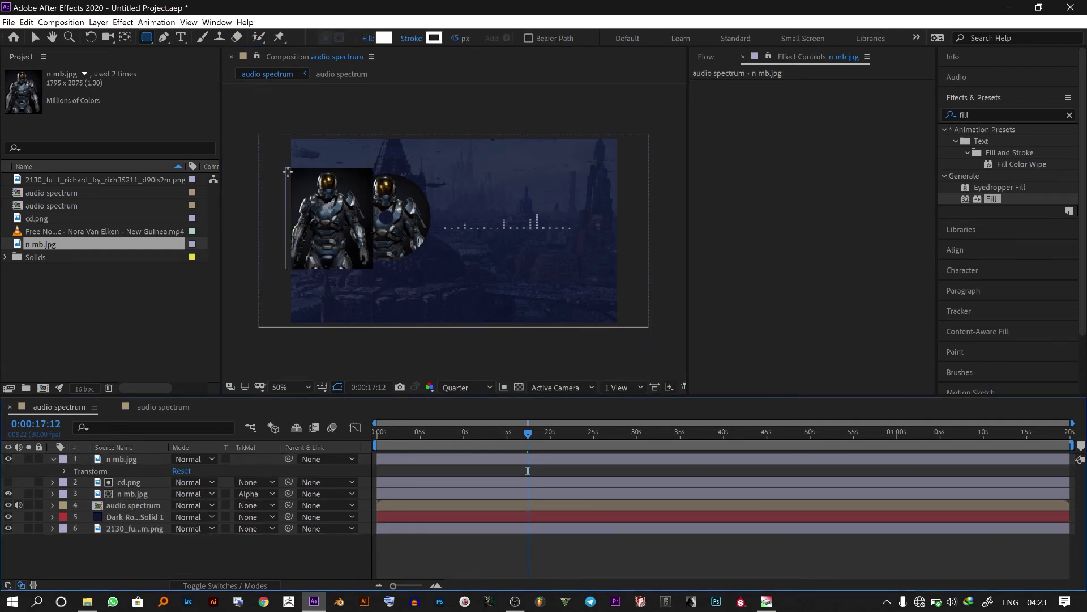
pyautogui.moveTo(288, 171); pyautogui.dragTo(353, 231)
pyautogui.moveTo(362, 242); pyautogui.dragTo(368, 266)
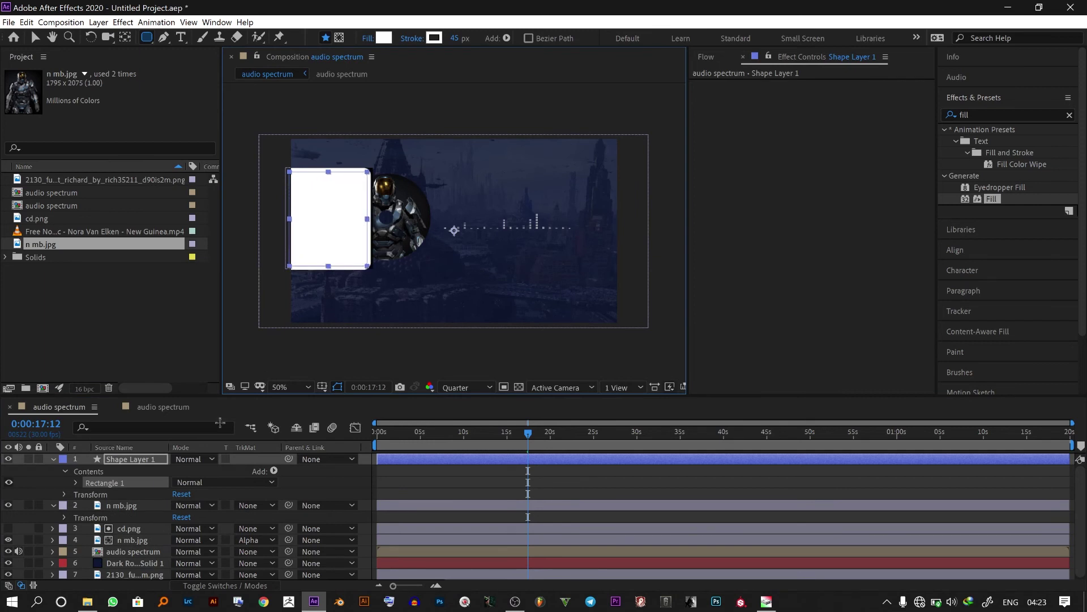
# Step: Use the rounded rectangle shape as the Alpha Matte of the n mb.jpg layer directly beneath it, and collapse both layers
pyautogui.click(52, 459)
pyautogui.click(270, 472)
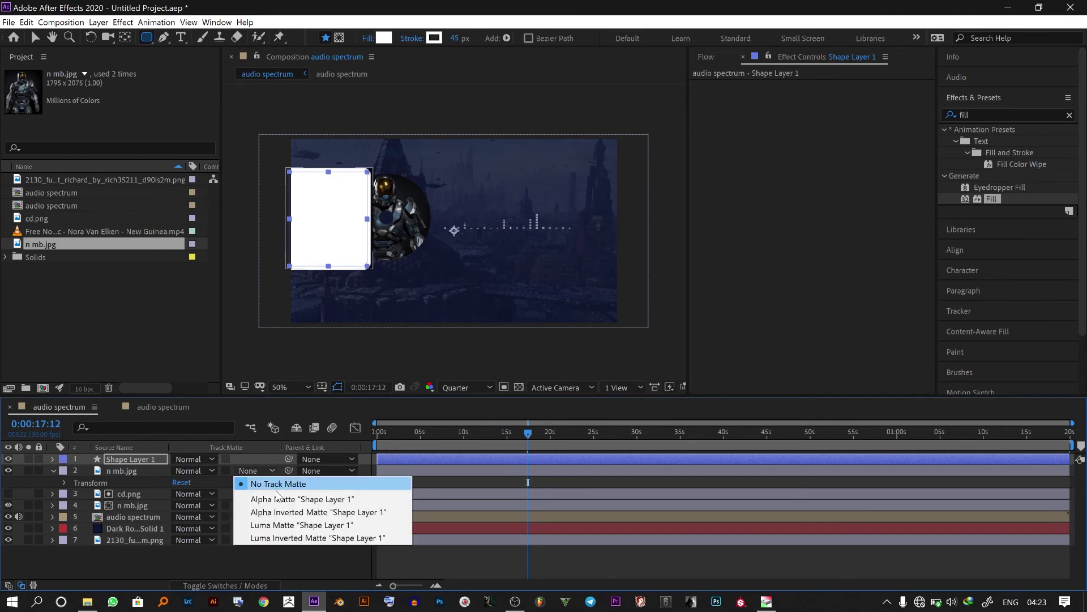
pyautogui.click(276, 499)
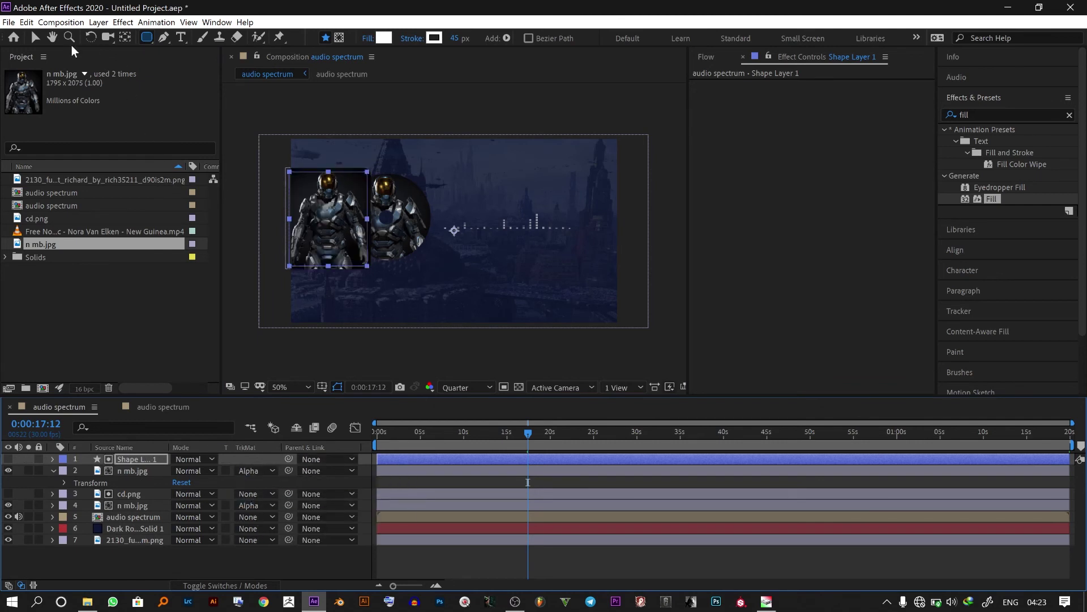
pyautogui.click(35, 36)
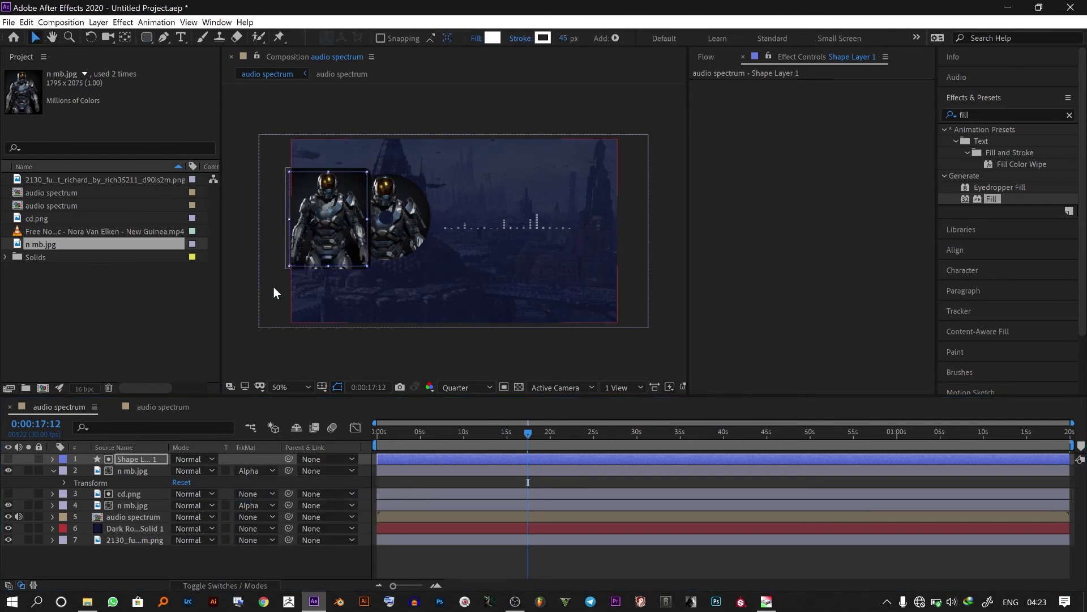
pyautogui.click(255, 281)
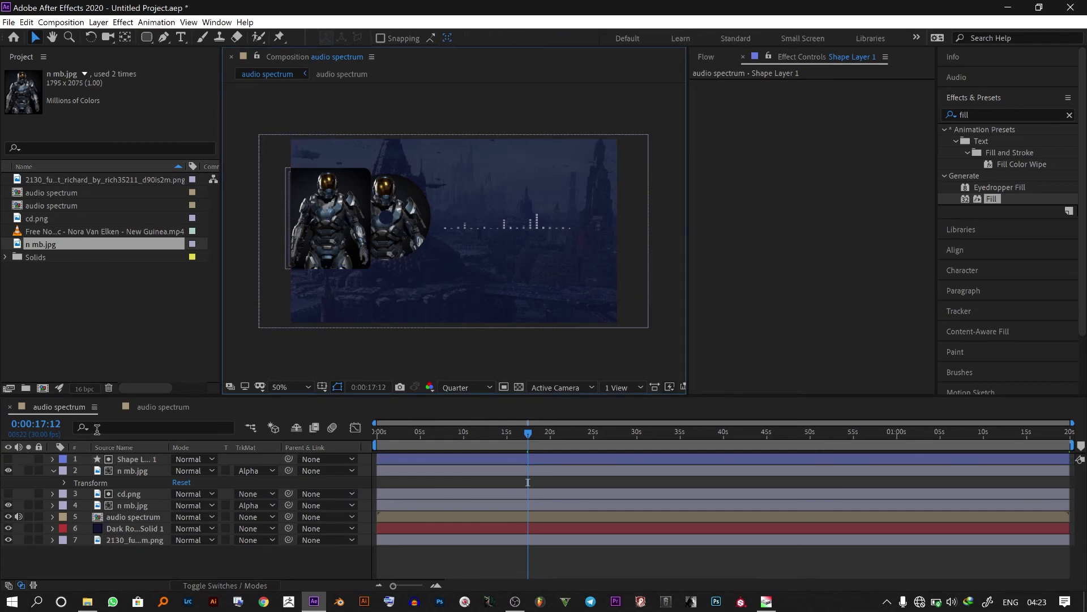
pyautogui.click(49, 468)
pyautogui.click(50, 468)
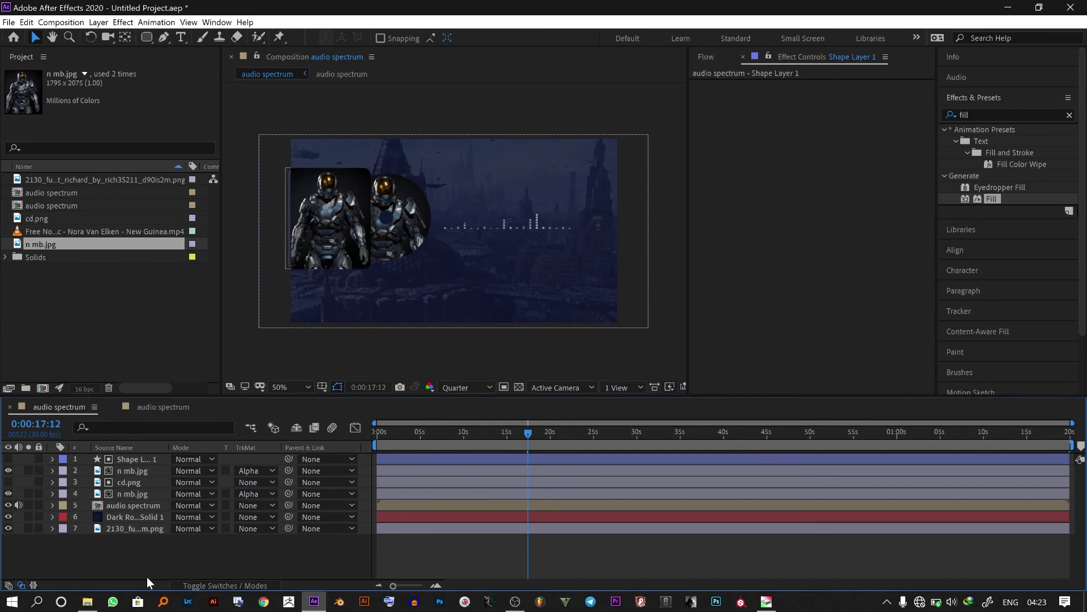
# Step: Create a white text layer reading "BOSS CREATIVE" in the upper part of the frame
pyautogui.click(181, 37)
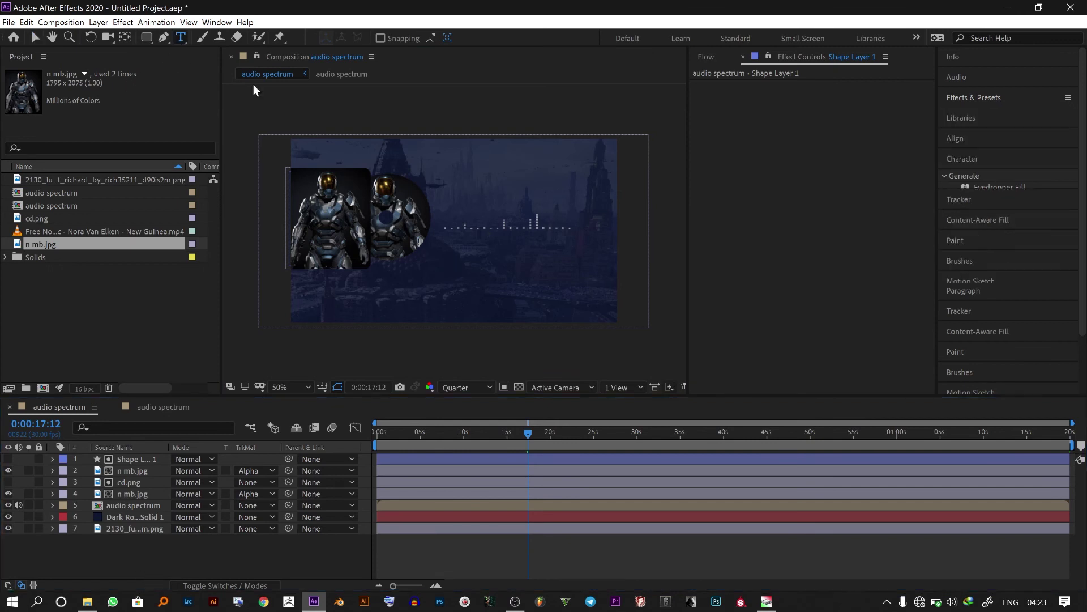
pyautogui.click(469, 180)
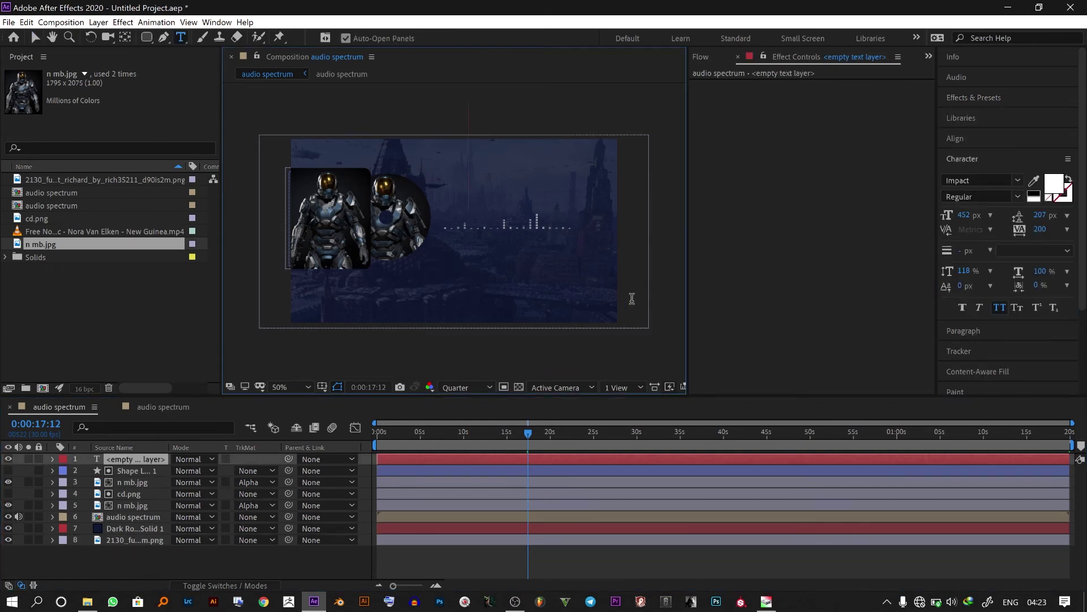
pyautogui.write('BOSS')
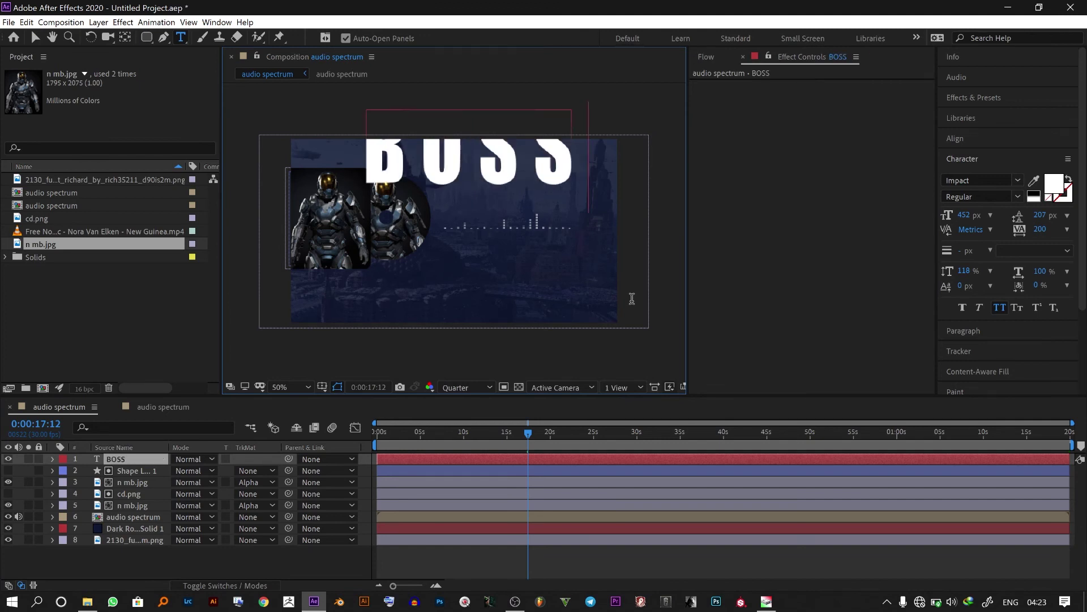
pyautogui.write(' CREA')
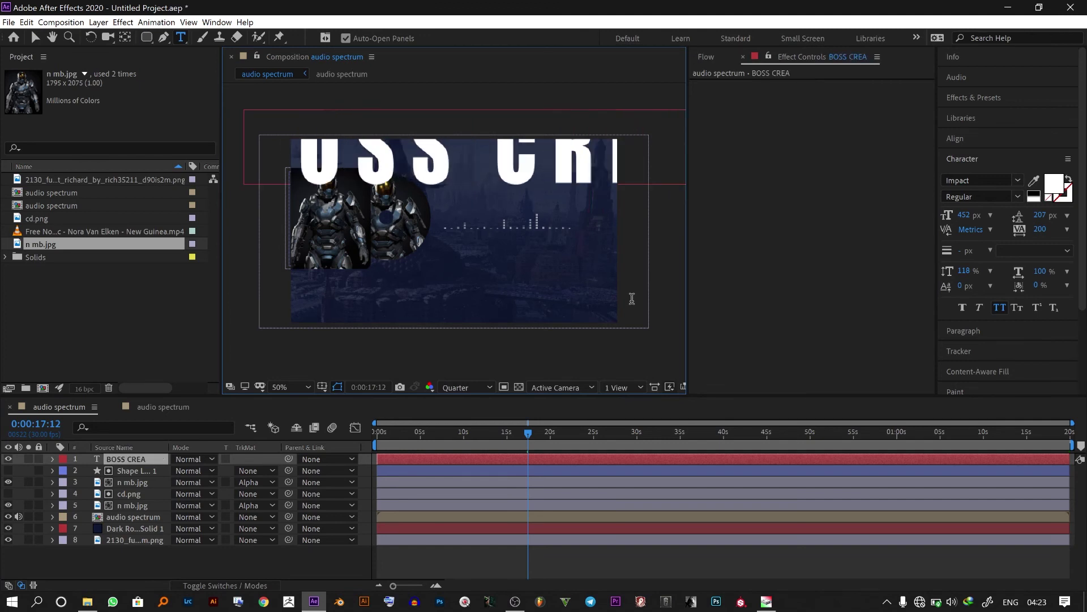
pyautogui.write('TIVE')
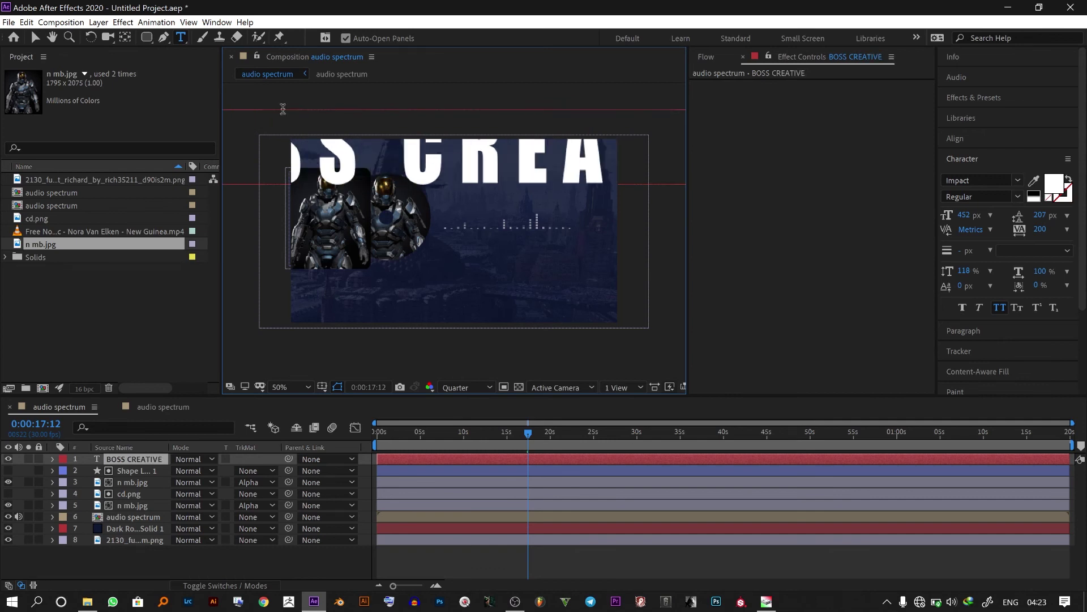
# Step: Scale down the BOSS CREATIVE title and position it above the spectrum bars, clear of the character pictures
pyautogui.click(35, 38)
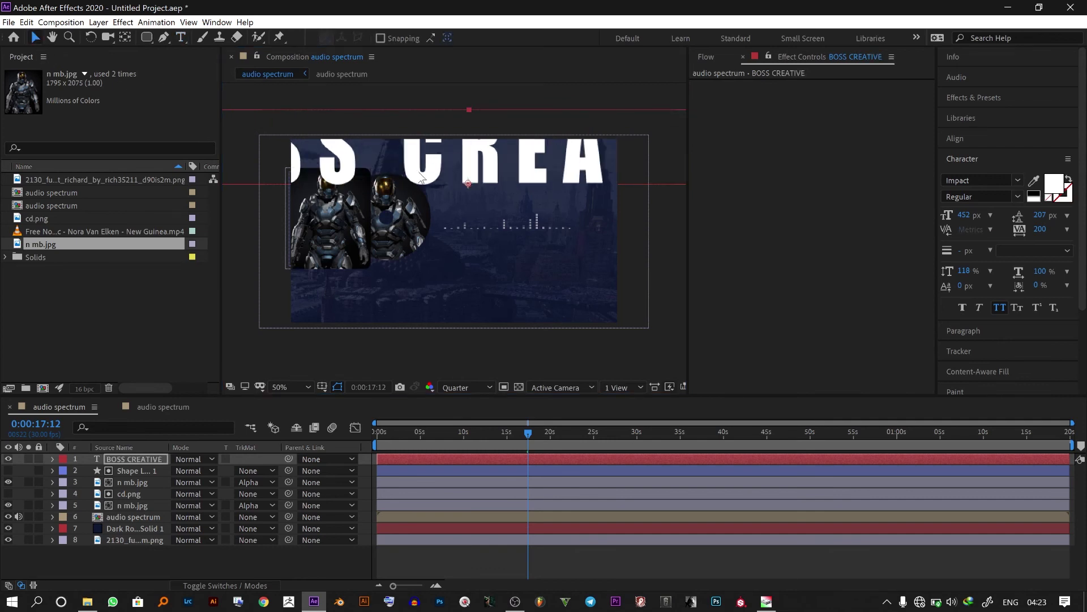
pyautogui.moveTo(469, 109); pyautogui.dragTo(475, 167)
pyautogui.press('capslock')
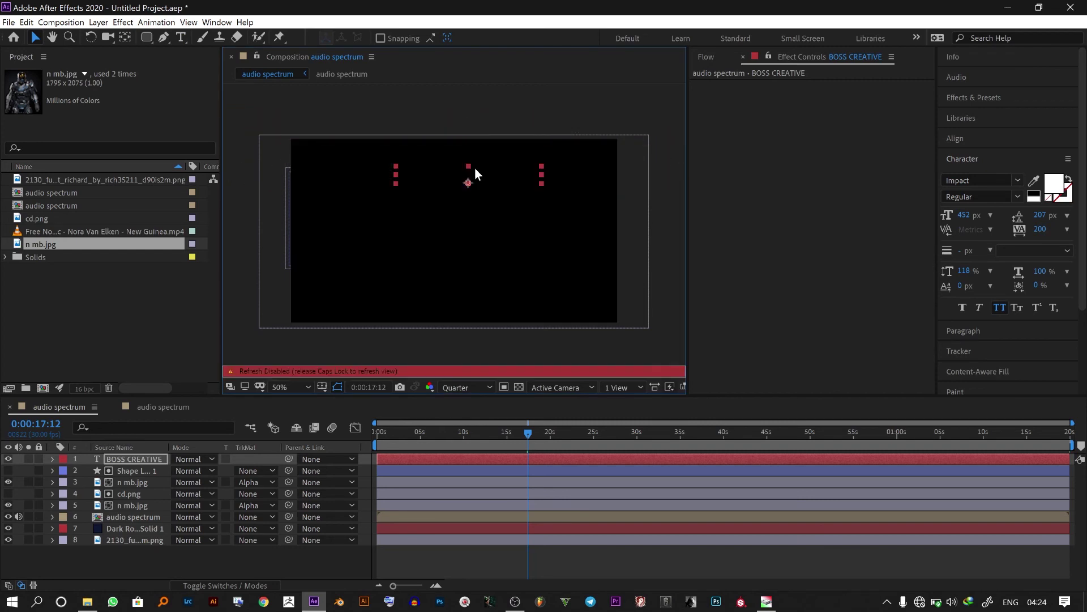
pyautogui.press('capslock')
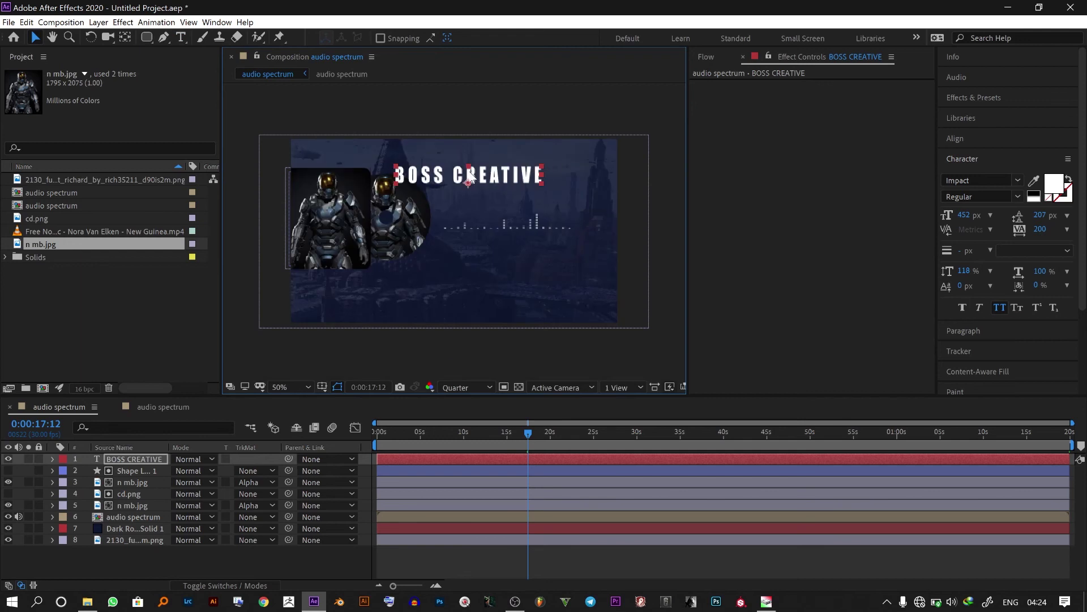
pyautogui.moveTo(469, 176); pyautogui.dragTo(508, 173)
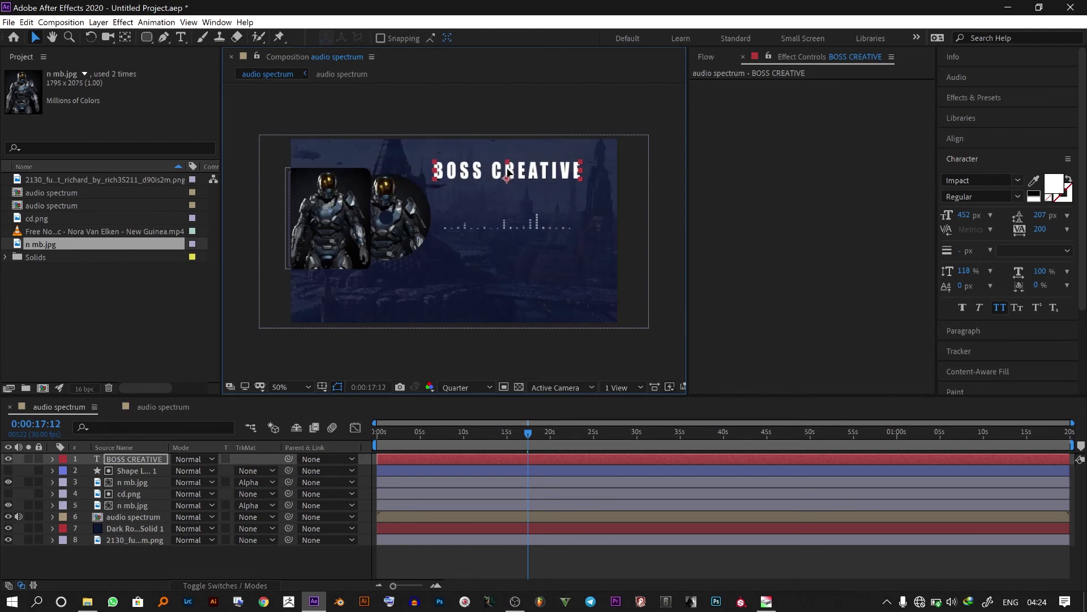
# Step: Add a text layer reading "00:00", scale it down and place it beneath the right end of the BOSS CREATIVE title
pyautogui.click(181, 38)
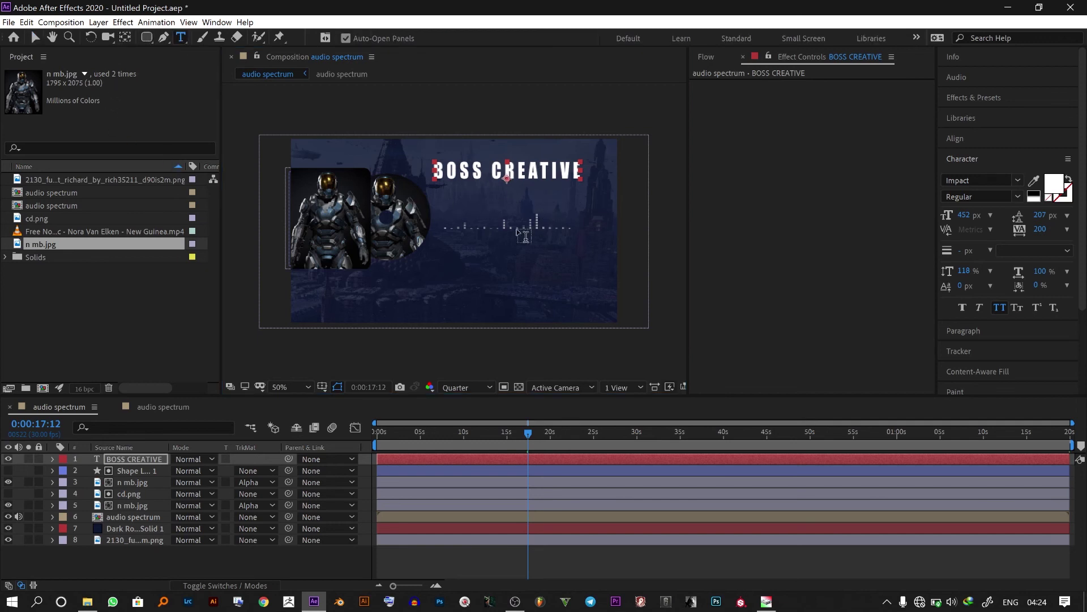
pyautogui.click(507, 288)
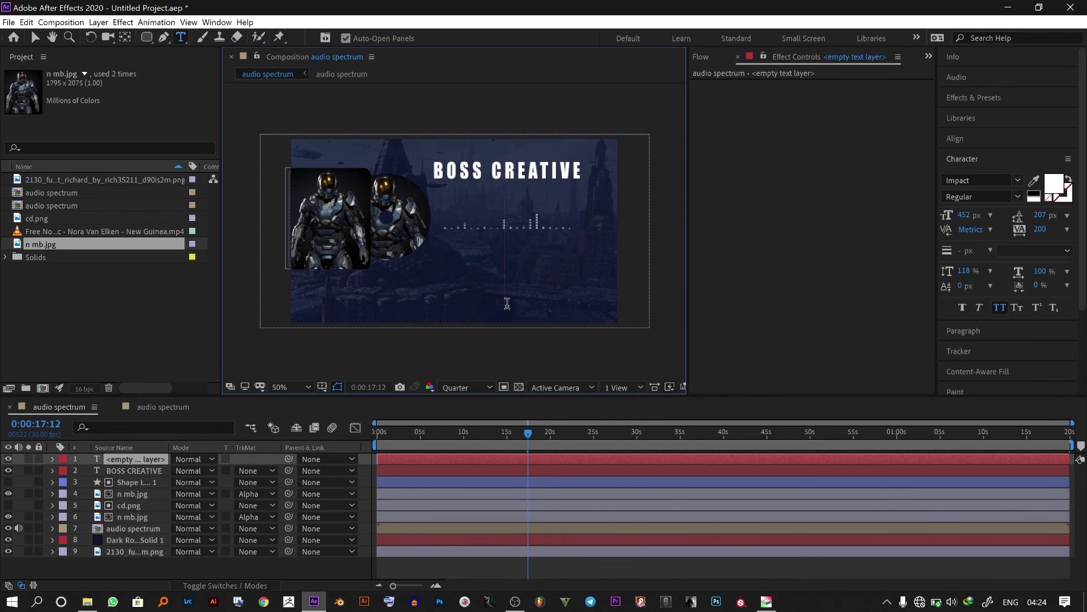
pyautogui.write('00.')
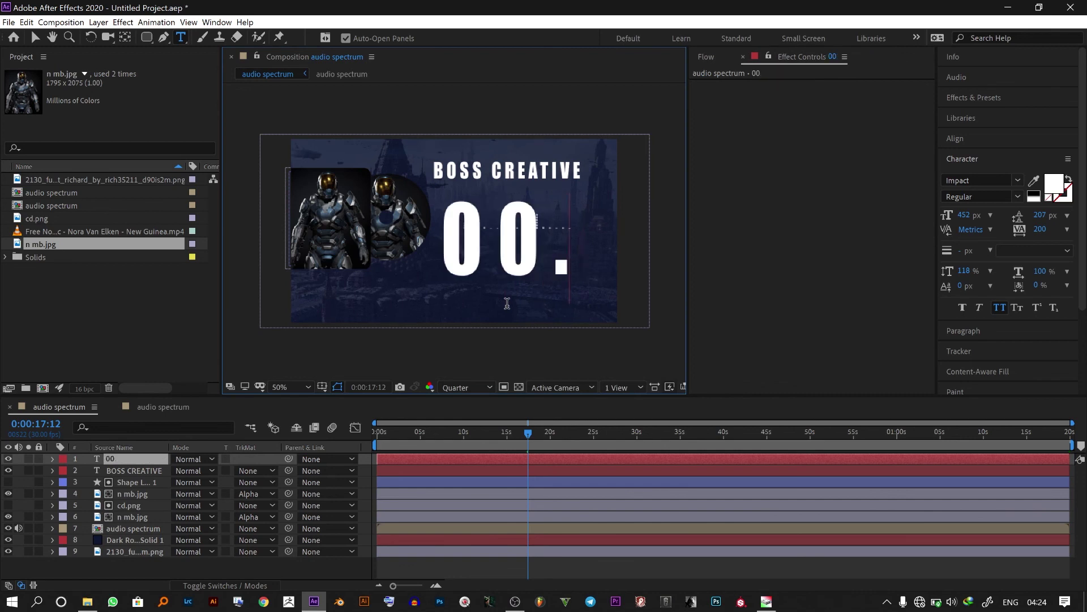
pyautogui.press('BackSpace')
pyautogui.write(':')
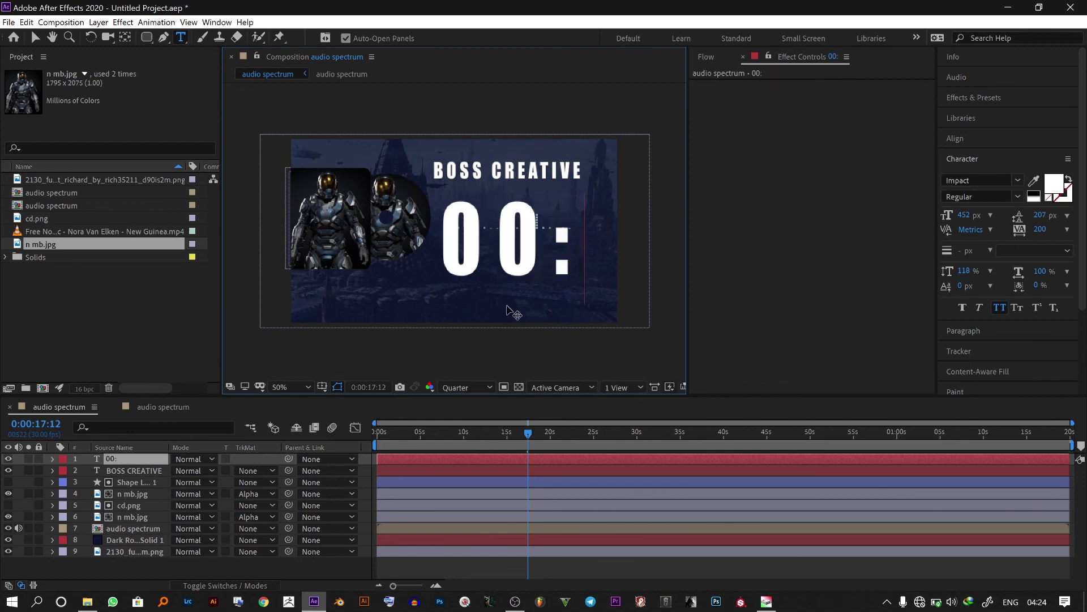
pyautogui.write('00')
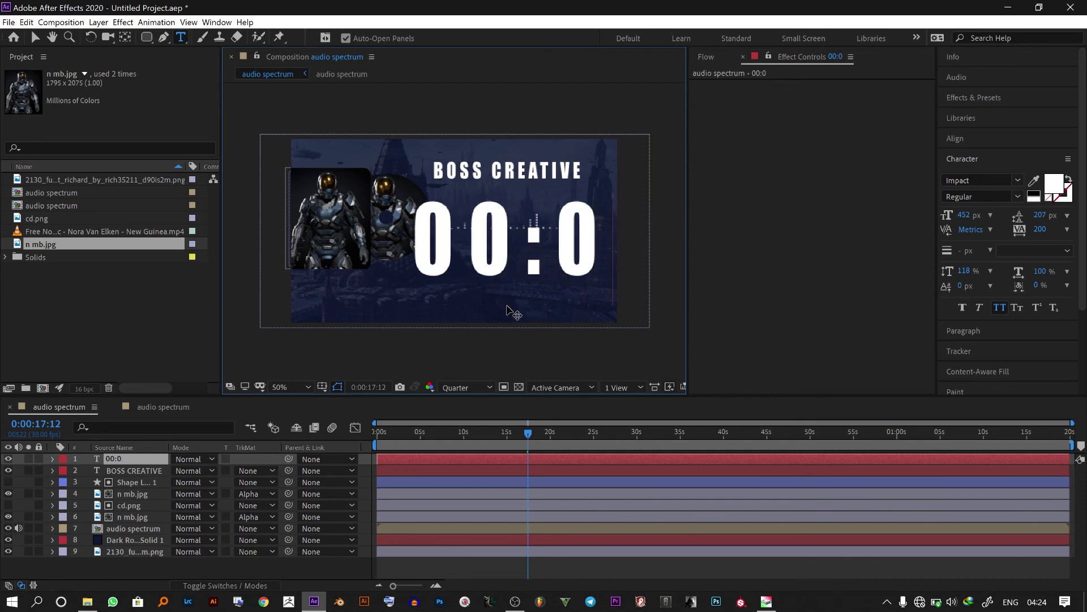
pyautogui.click(33, 38)
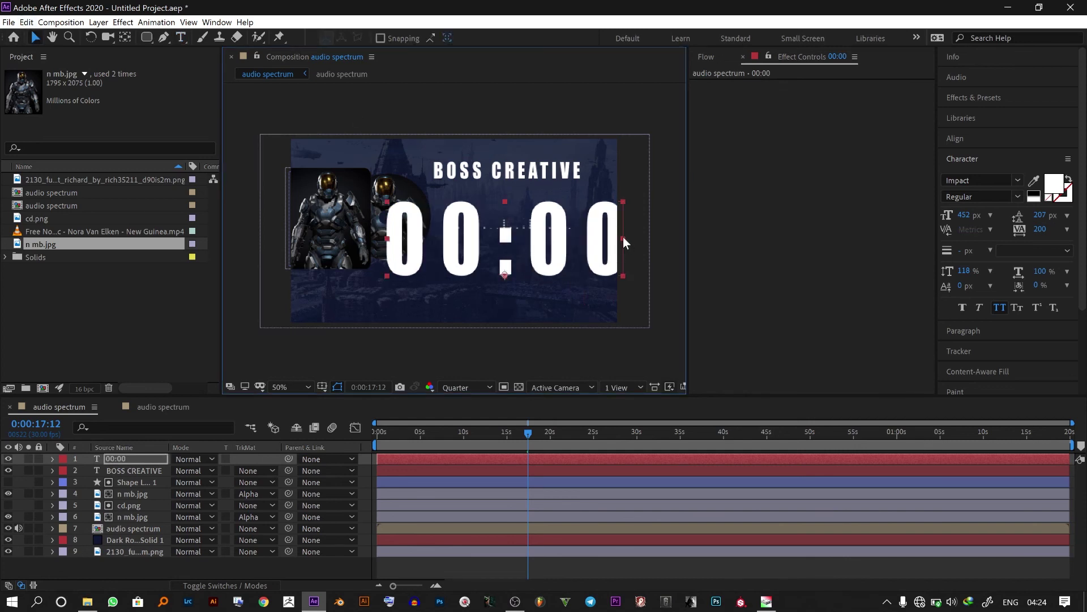
pyautogui.moveTo(623, 237); pyautogui.dragTo(574, 191)
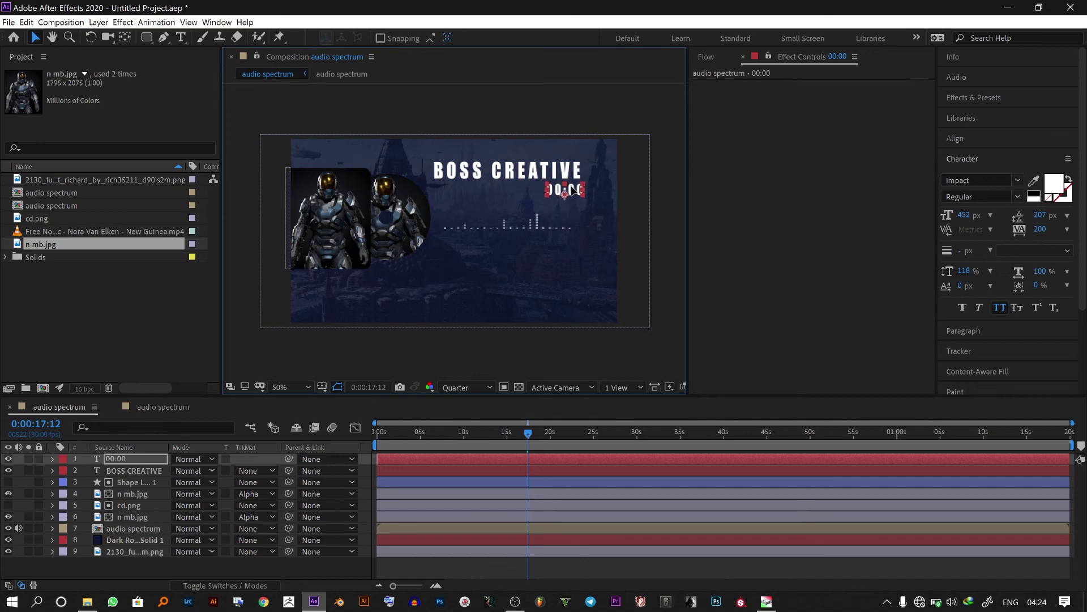
# Step: Add an expression to the Source Text property of the 00:00 text layer
pyautogui.click(52, 458)
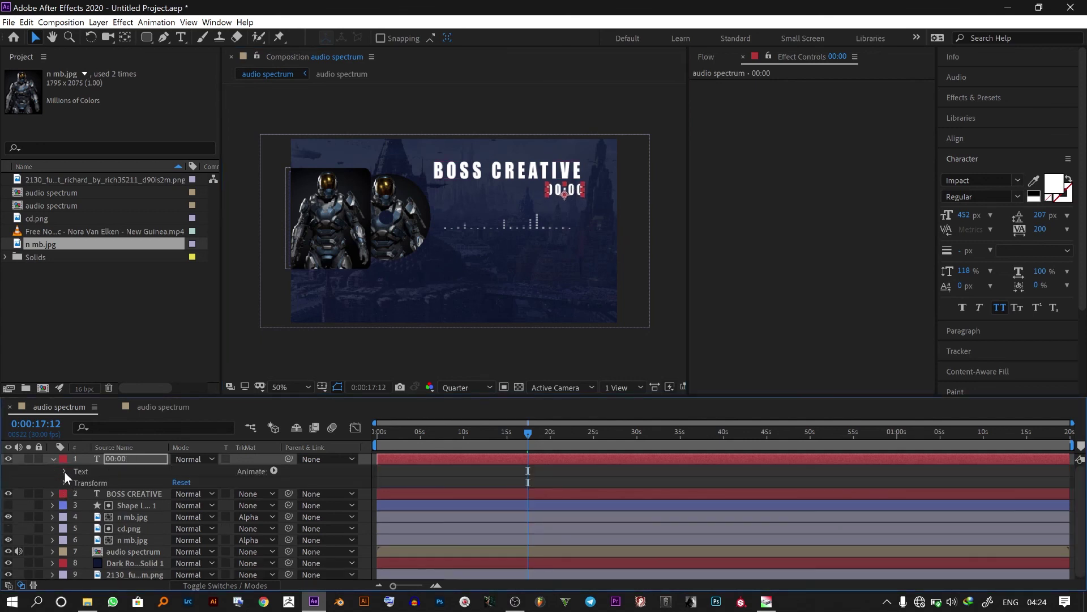
pyautogui.click(64, 471)
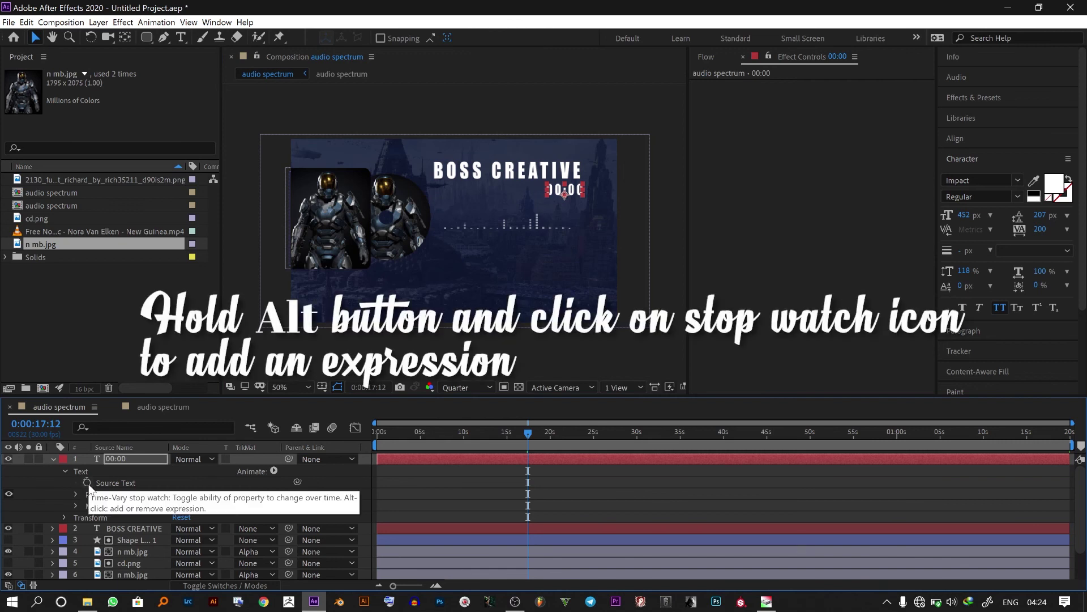
pyautogui.keyDown('alt'); pyautogui.click(87, 483); pyautogui.keyUp('alt')
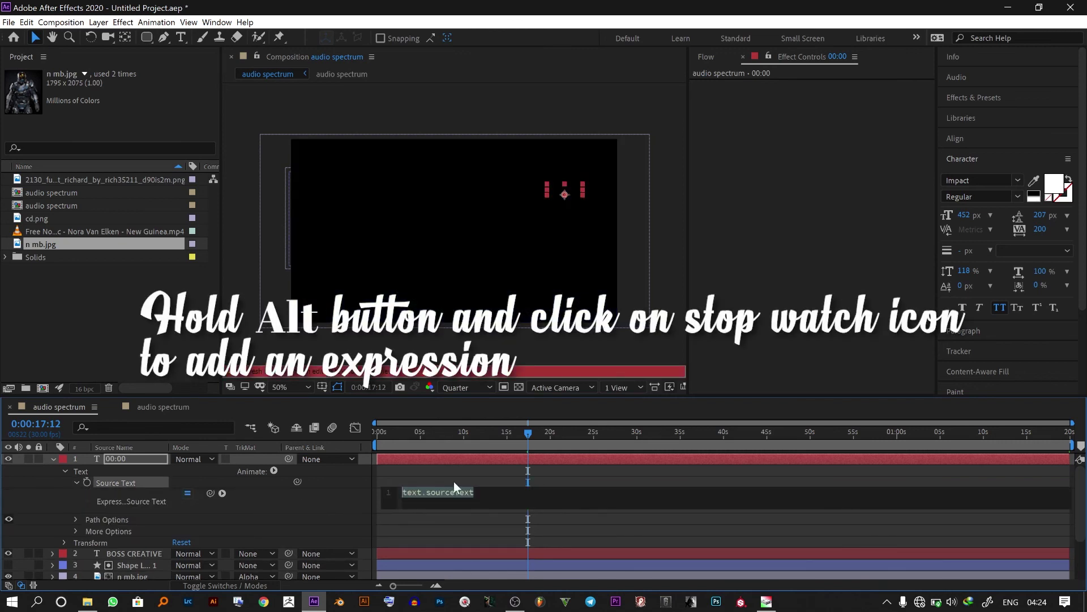
# Step: Switch to File Explorer, open timeexpression.rtf from the Music folder and copy its entire text
pyautogui.click(88, 601)
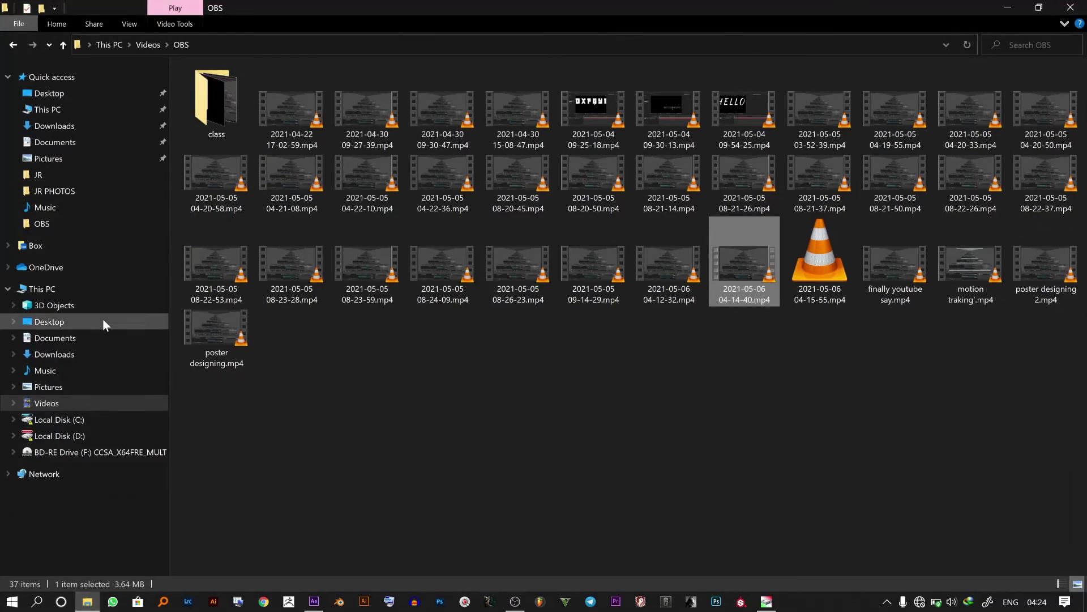
pyautogui.click(63, 388)
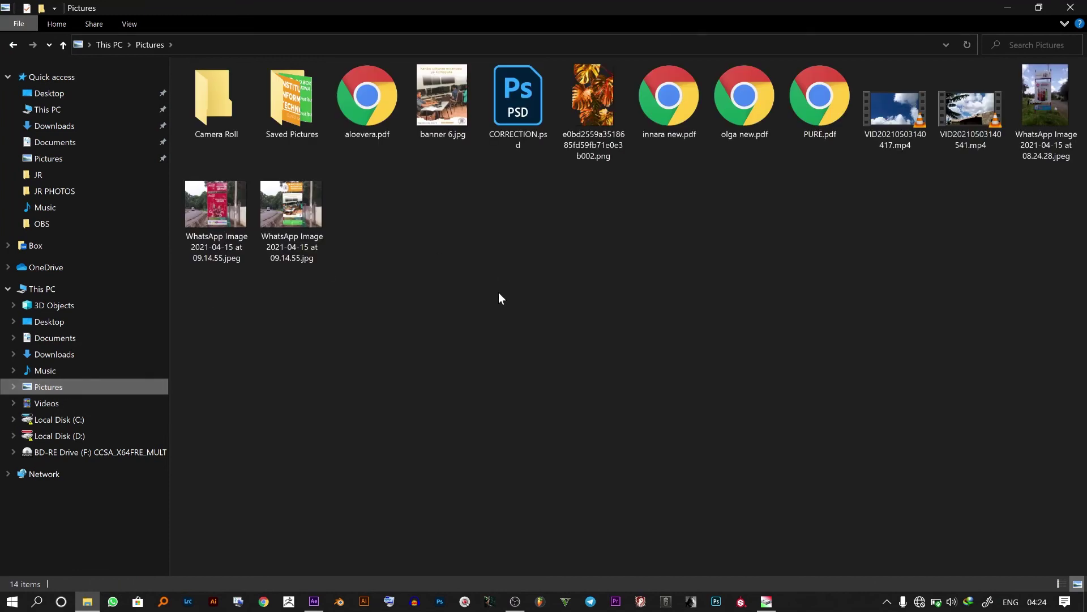
pyautogui.click(73, 371)
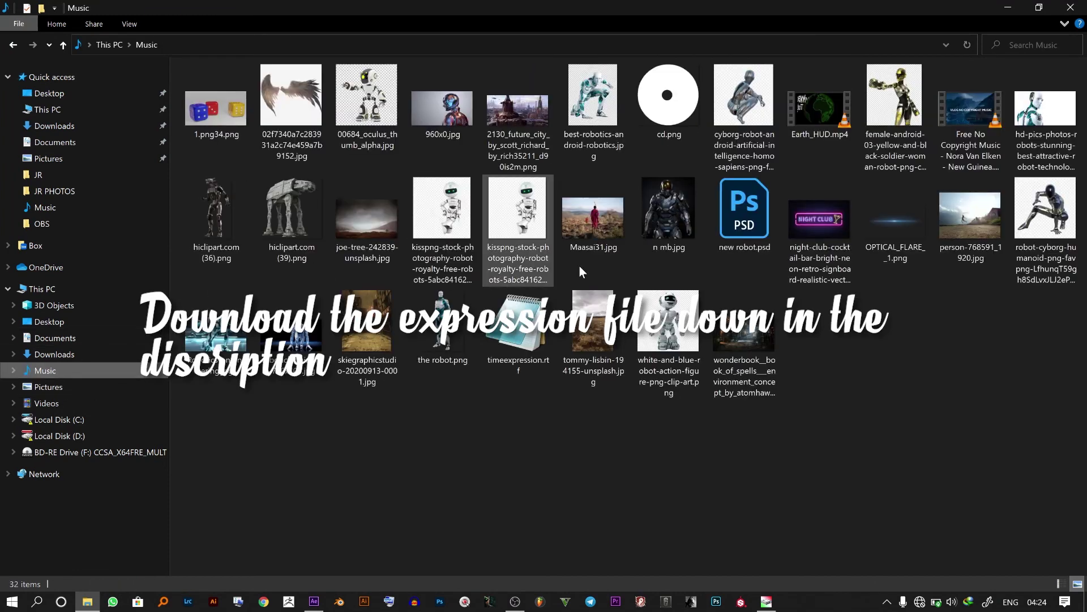
pyautogui.doubleClick(518, 331)
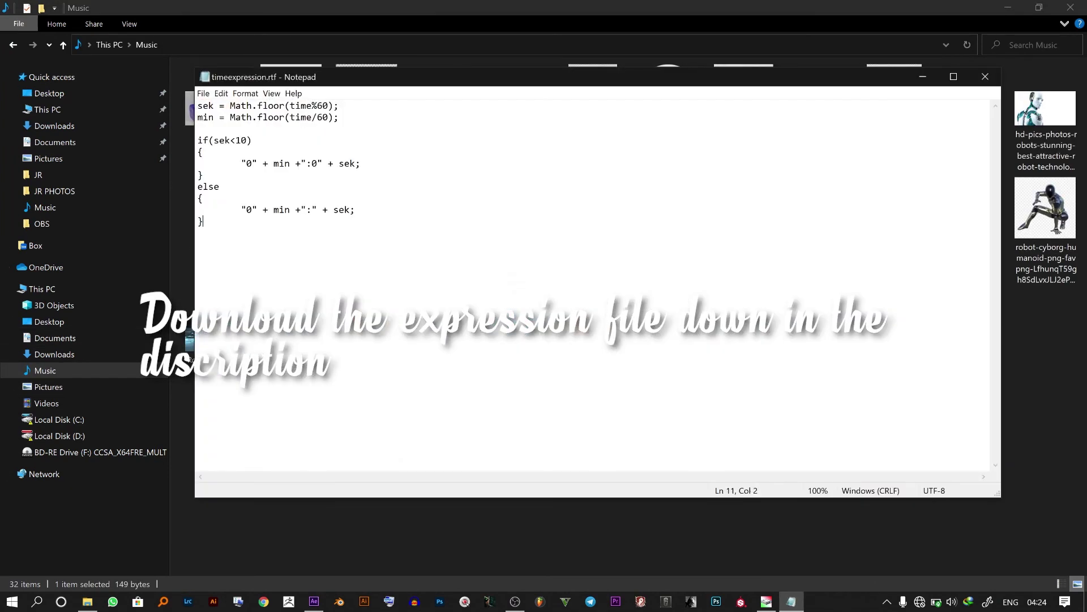
pyautogui.hotkey('ctrl', 'a')
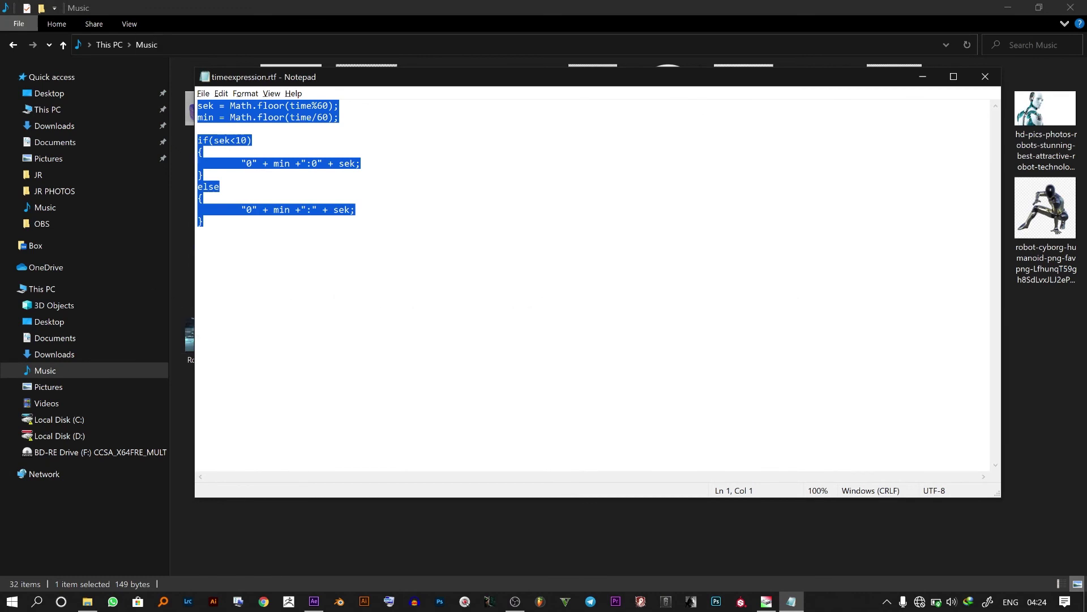
# Step: Switch back to After Effects, replace the 00:00 layer's Source Text expression with the copied time code, and preview the counter from 0:00:00:00
pyautogui.hotkey('alt', 'Tab')
pyautogui.hotkey('alt', 'Tab')
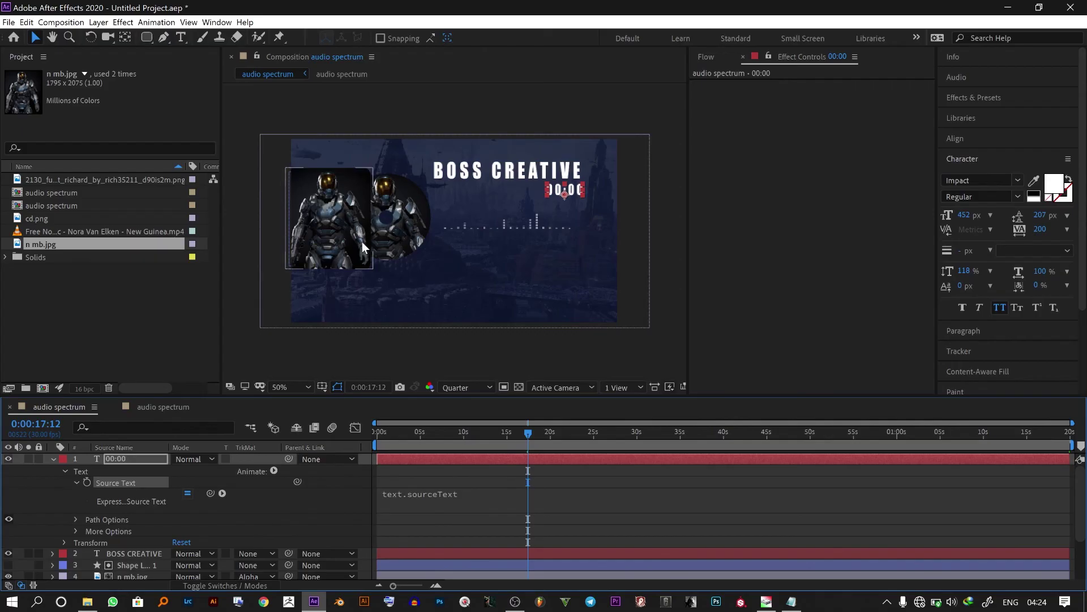
pyautogui.click(460, 494)
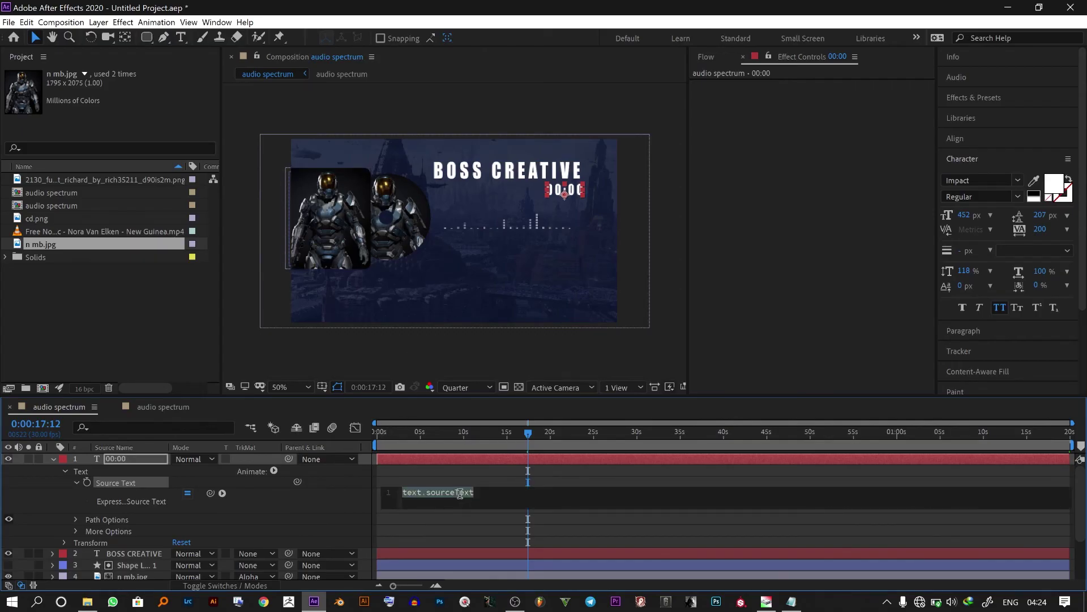
pyautogui.hotkey('ctrl', 'v')
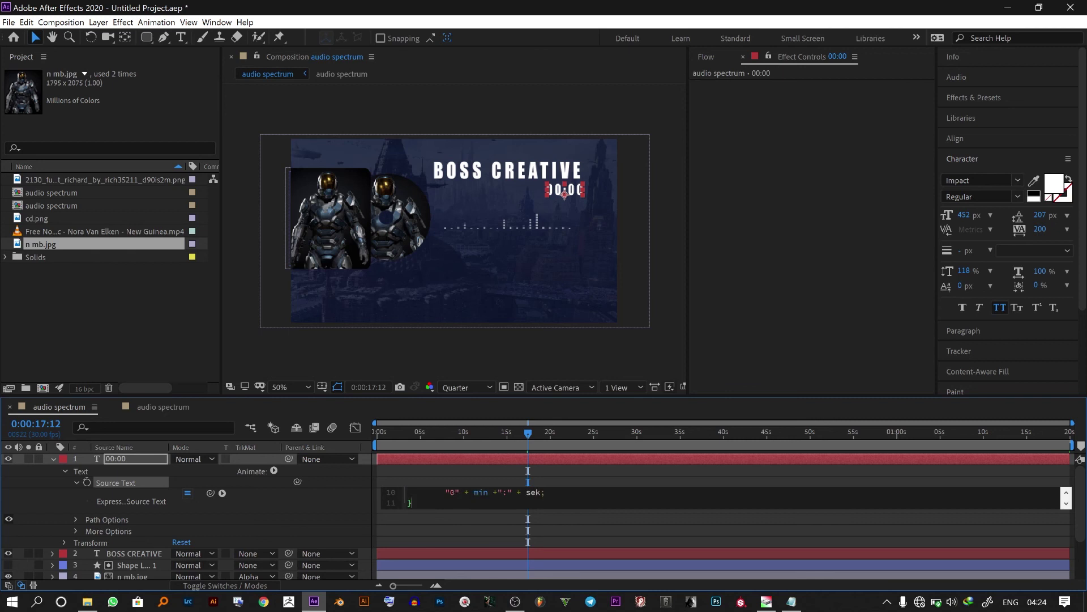
pyautogui.click(52, 459)
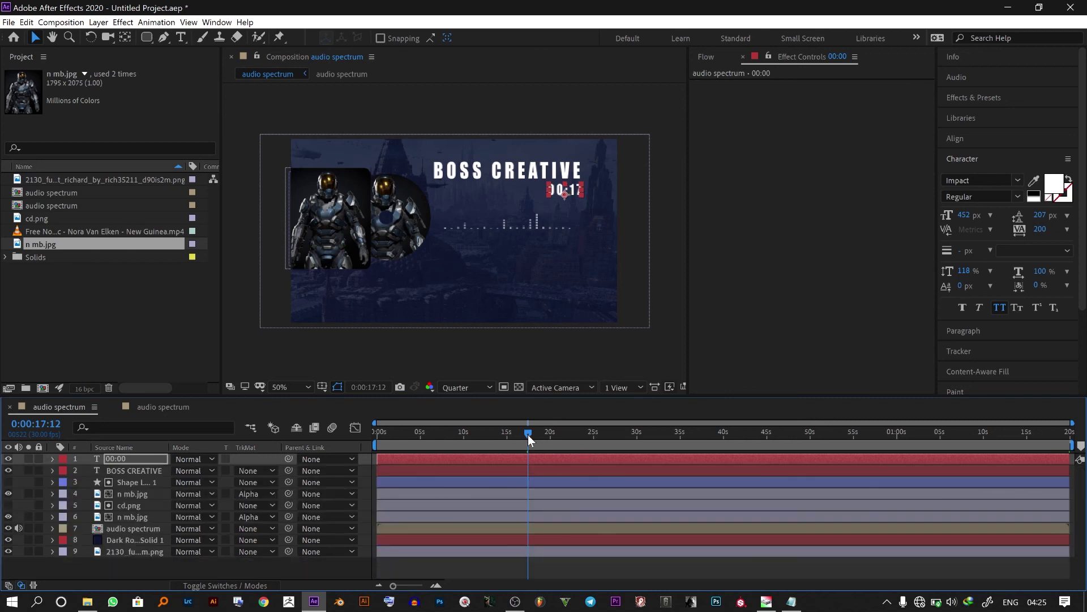
pyautogui.moveTo(528, 434); pyautogui.dragTo(369, 449)
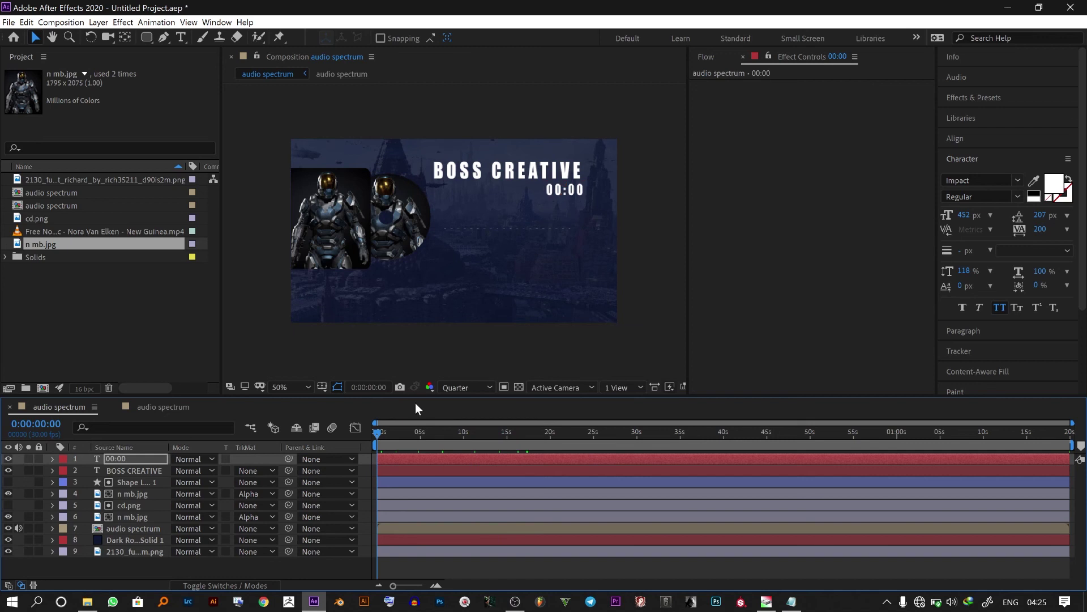
pyautogui.press('space')
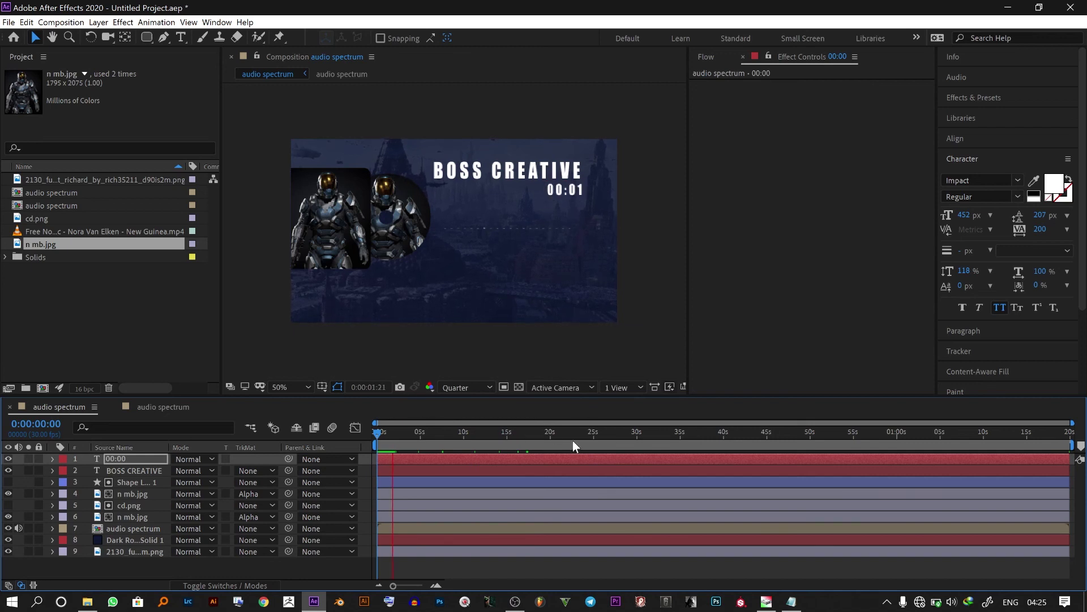